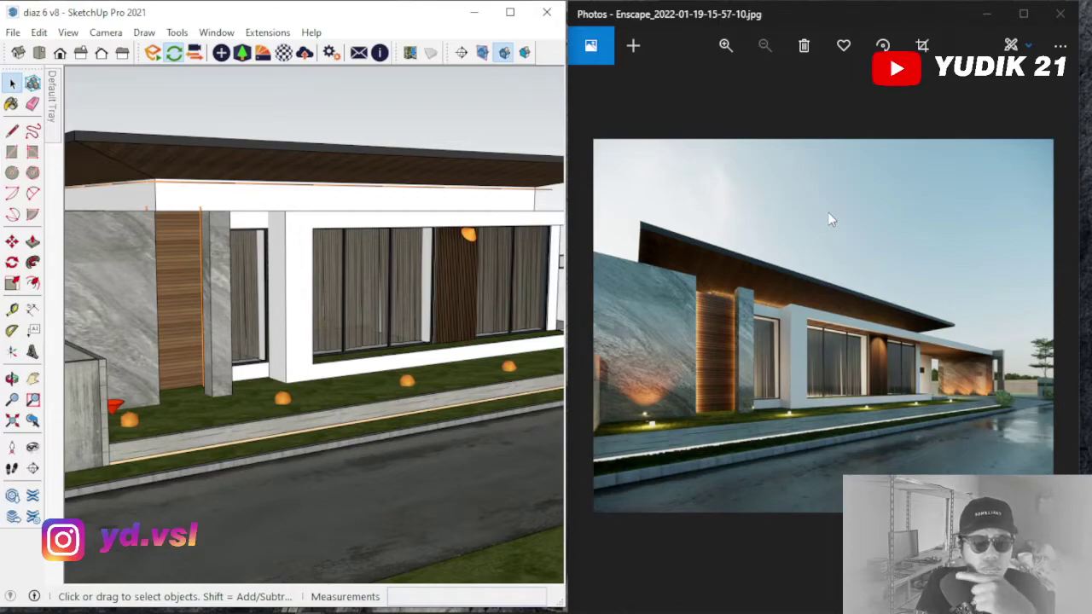
Browse through the Enscape reference renders to view the house lighting from different angles
left_click(724, 368)
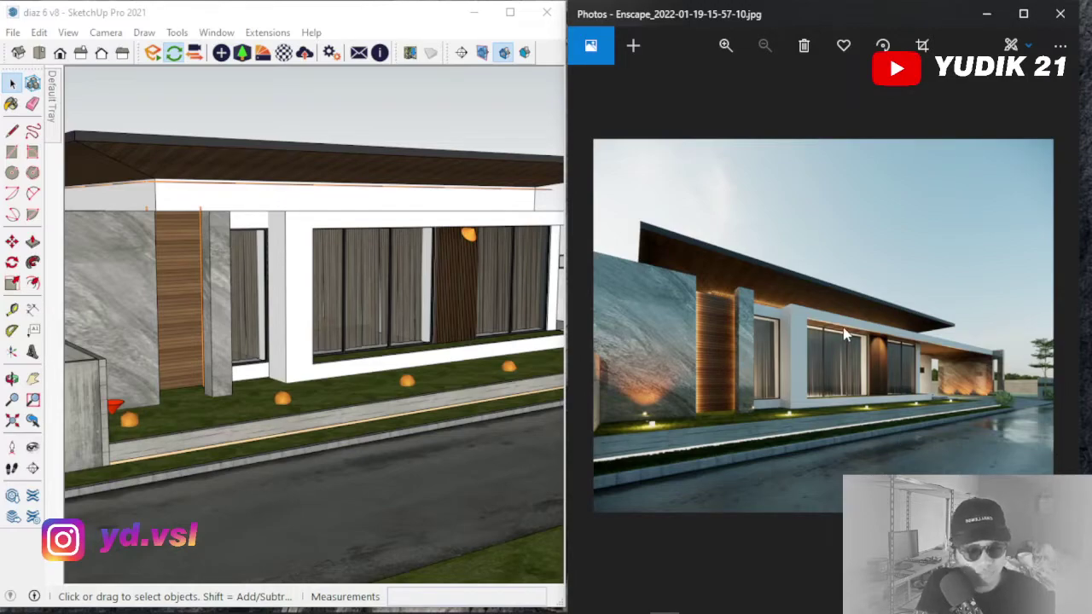
key("Right")
scroll(844, 335, "down", 1)
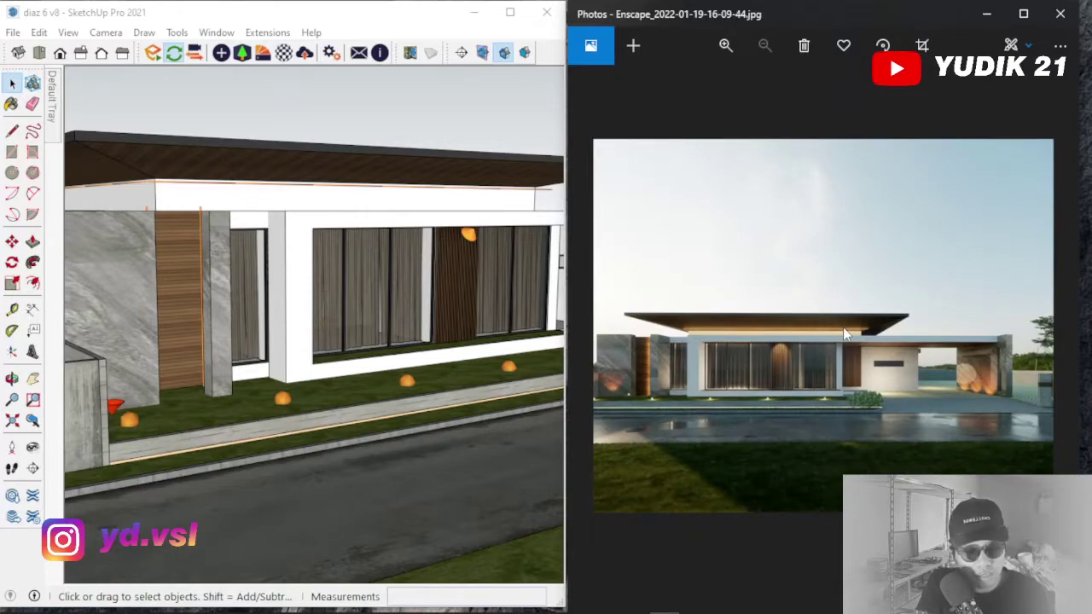
scroll(845, 335, "up", 1)
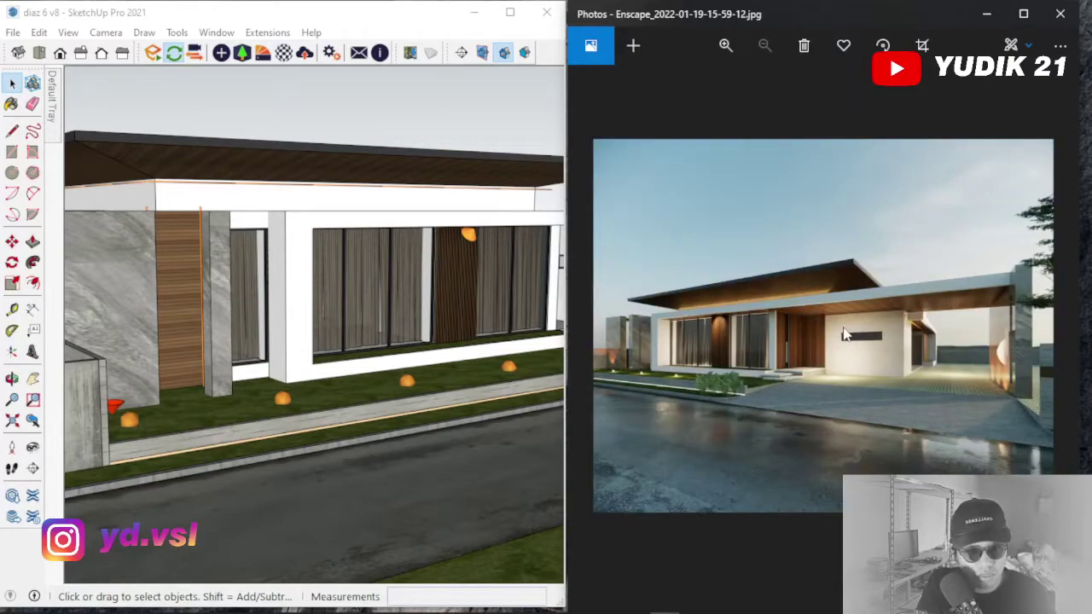
scroll(845, 334, "up", 1)
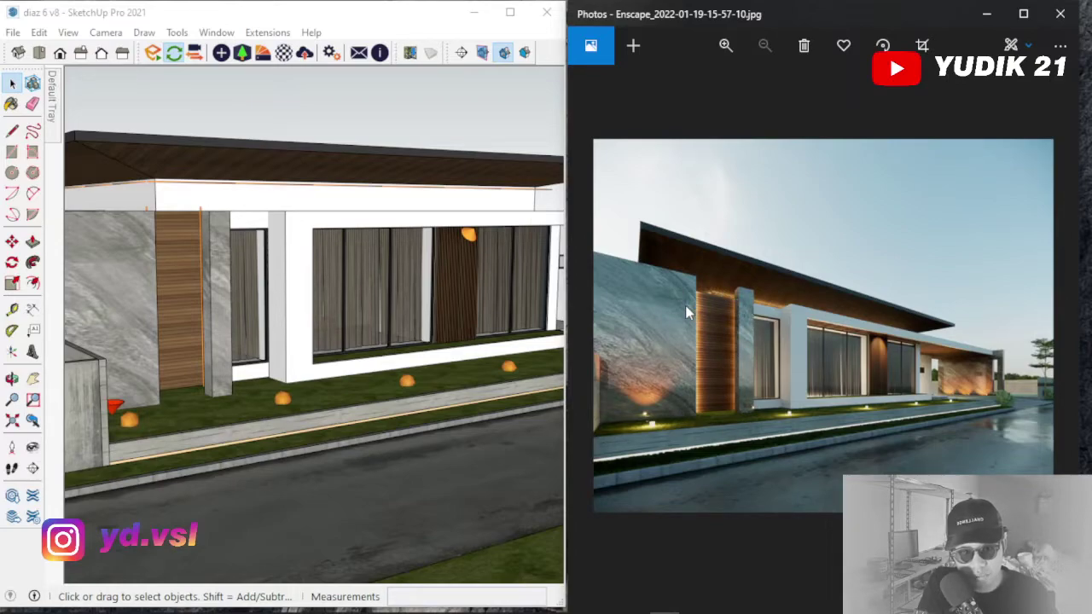
Select the upper line light on the wood-clad wall beside the large stone wall and show its Enscape light settings
middle_click_drag(244, 414, 264, 503)
scroll(383, 333, "down", 2)
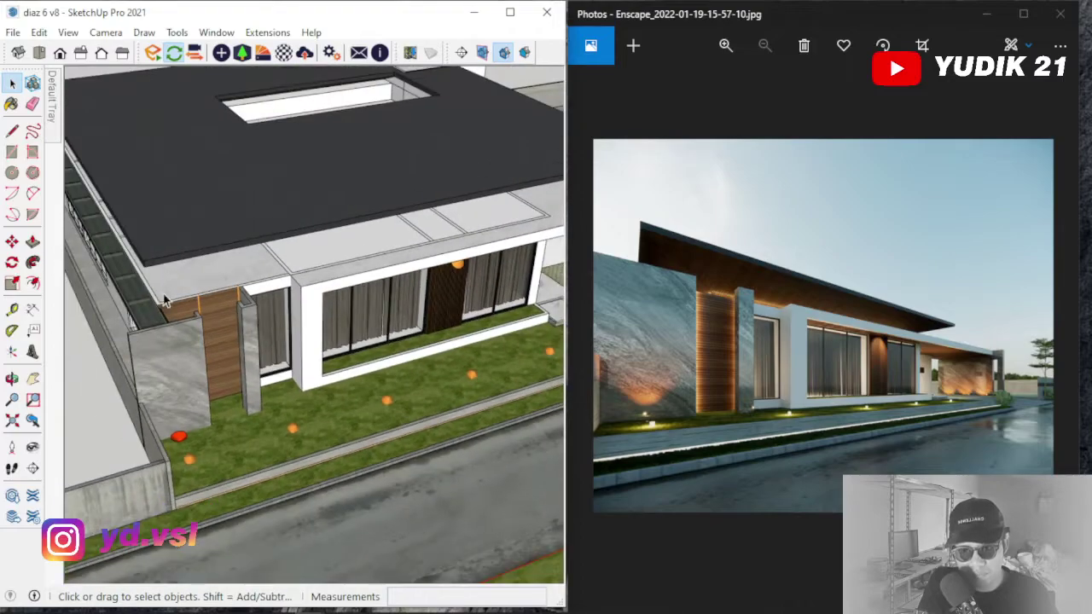
scroll(168, 302, "up", 10)
mouse_move(231, 322)
middle_mouse_down()
mouse_move(295, 324)
mouse_move(135, 437)
mouse_move(297, 406)
middle_mouse_up()
scroll(297, 398, "up", 2)
left_click(254, 346)
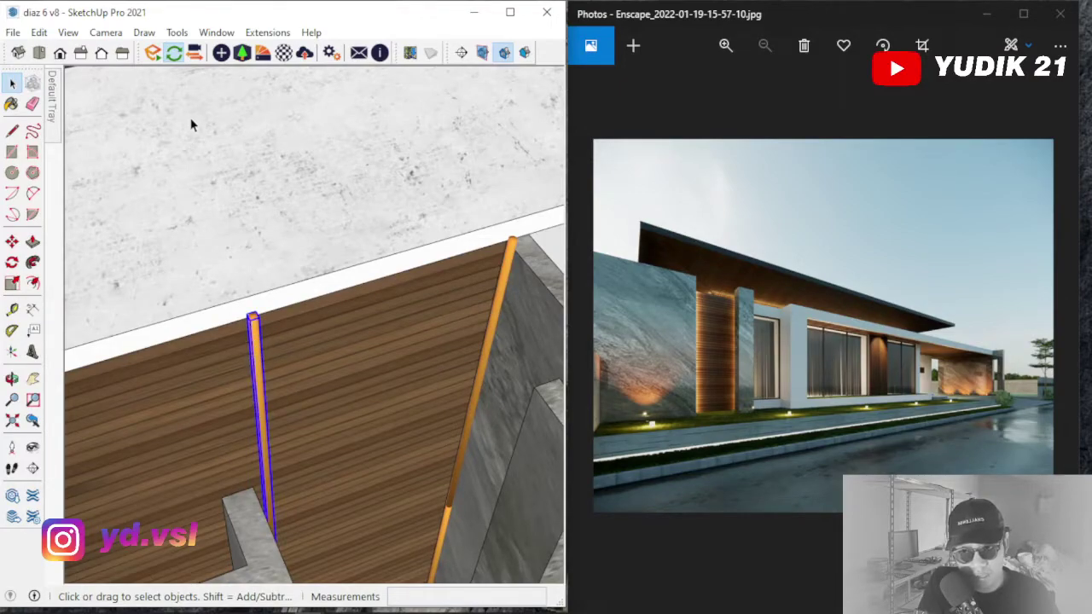
left_click(195, 53)
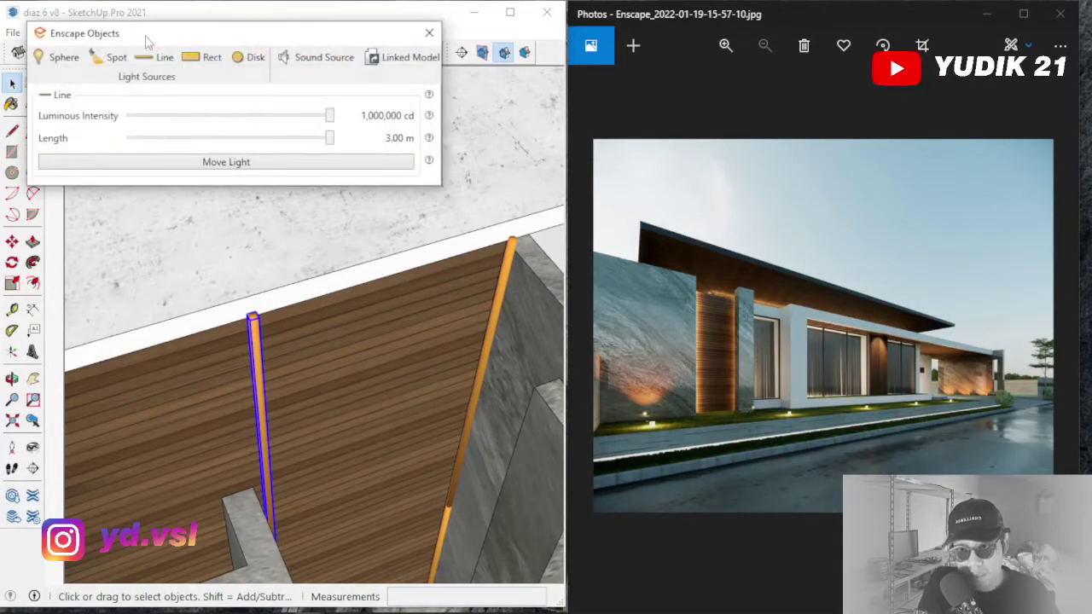
left_click_drag(140, 34, 261, 31)
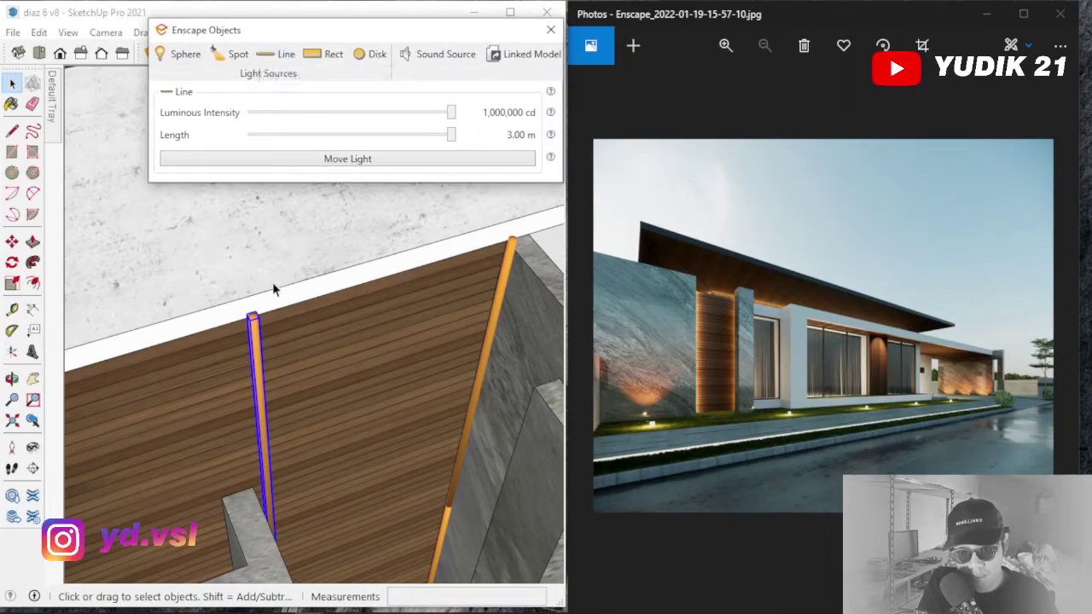
left_click(254, 333)
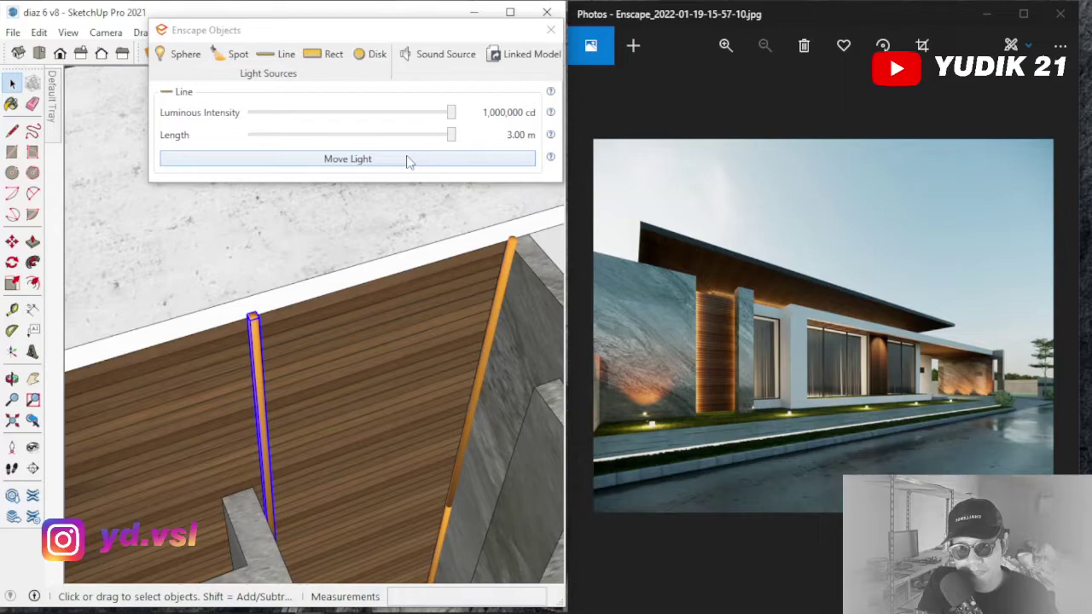
Compare the upper and lower line light segments behind the stone wall by selecting each in turn
middle_click_drag(240, 246, 233, 234)
mouse_move(372, 323)
middle_mouse_down()
mouse_move(257, 255)
mouse_move(236, 300)
mouse_move(241, 243)
middle_mouse_up()
scroll(256, 253, "down", 2)
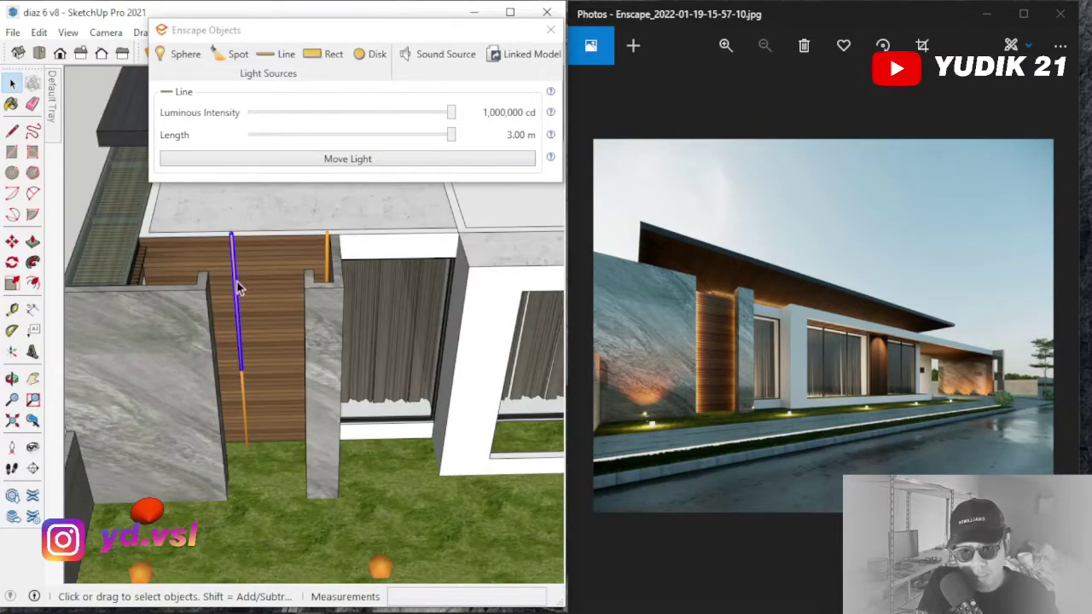
left_click(244, 405)
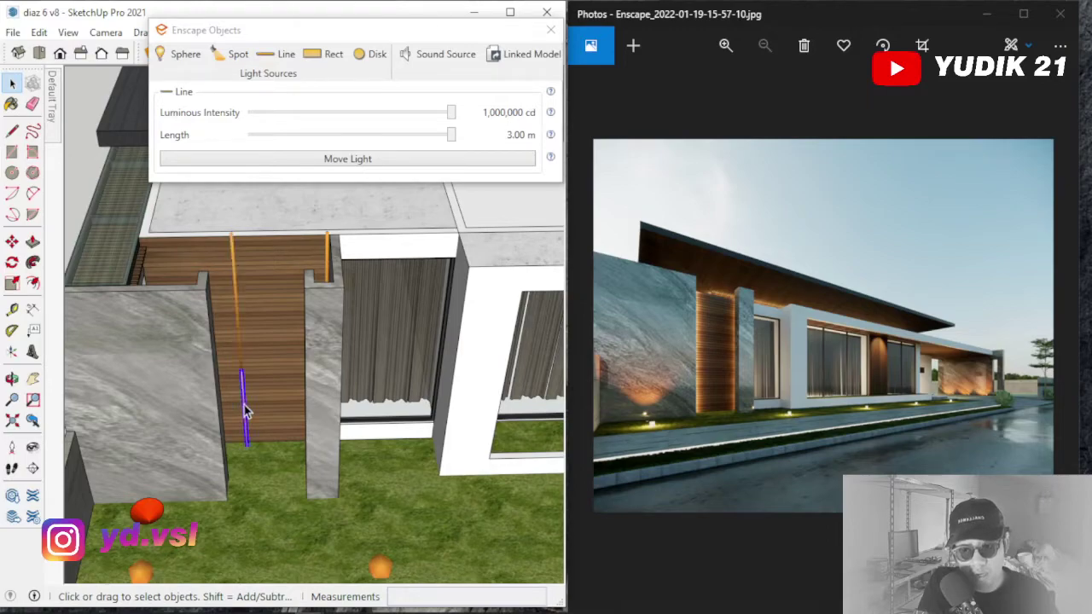
left_click(233, 264)
left_click(245, 400)
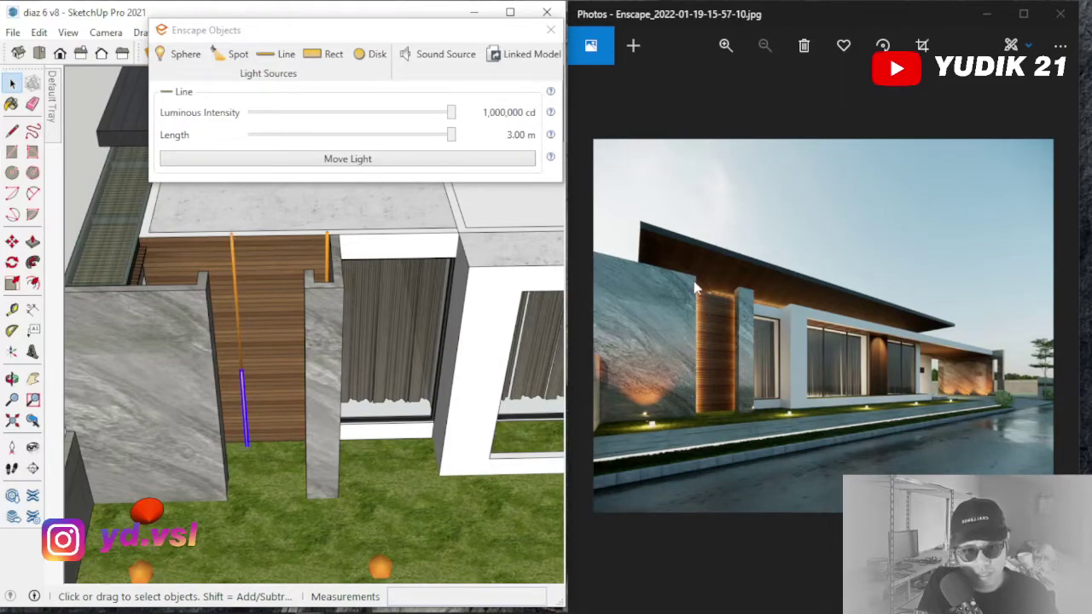
Examine how the line lights sit along both sides of the wood panel between the stone walls
key("o")
mouse_move(273, 307)
middle_mouse_down()
mouse_move(344, 316)
mouse_move(324, 297)
mouse_move(337, 300)
mouse_move(243, 343)
middle_mouse_up()
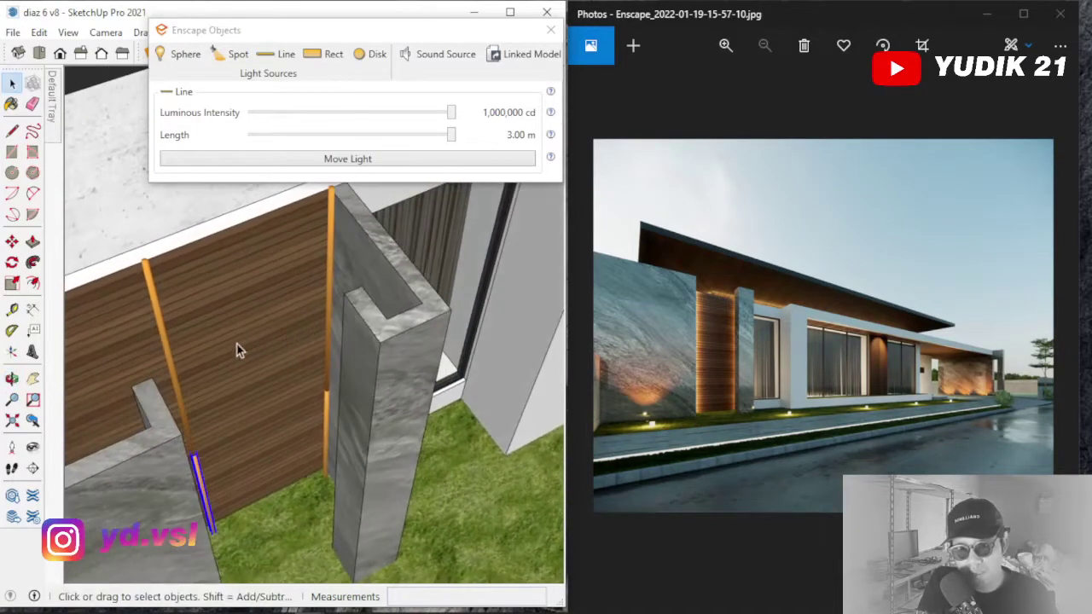
scroll(234, 344, "down", 2)
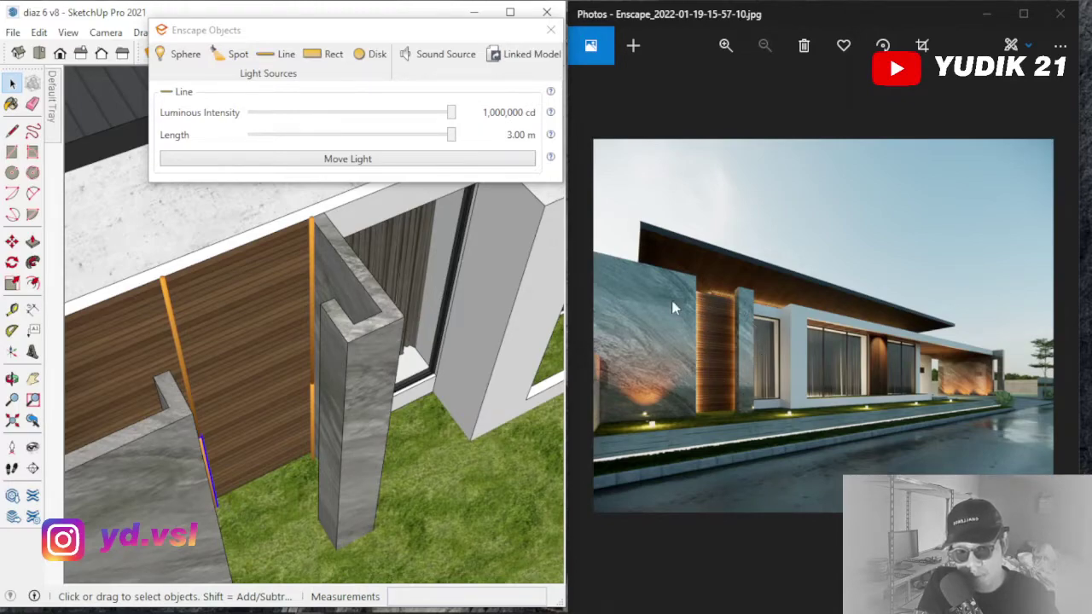
middle_click_drag(510, 333, 344, 273)
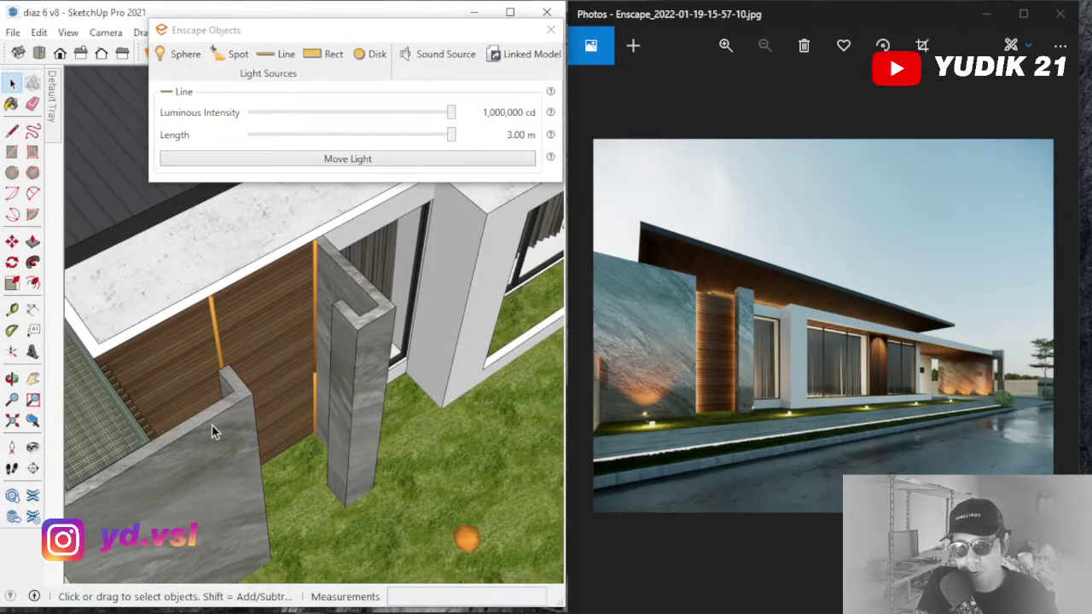
mouse_move(333, 247)
middle_mouse_down()
mouse_move(236, 373)
mouse_move(231, 313)
mouse_move(256, 404)
mouse_move(284, 254)
middle_mouse_up()
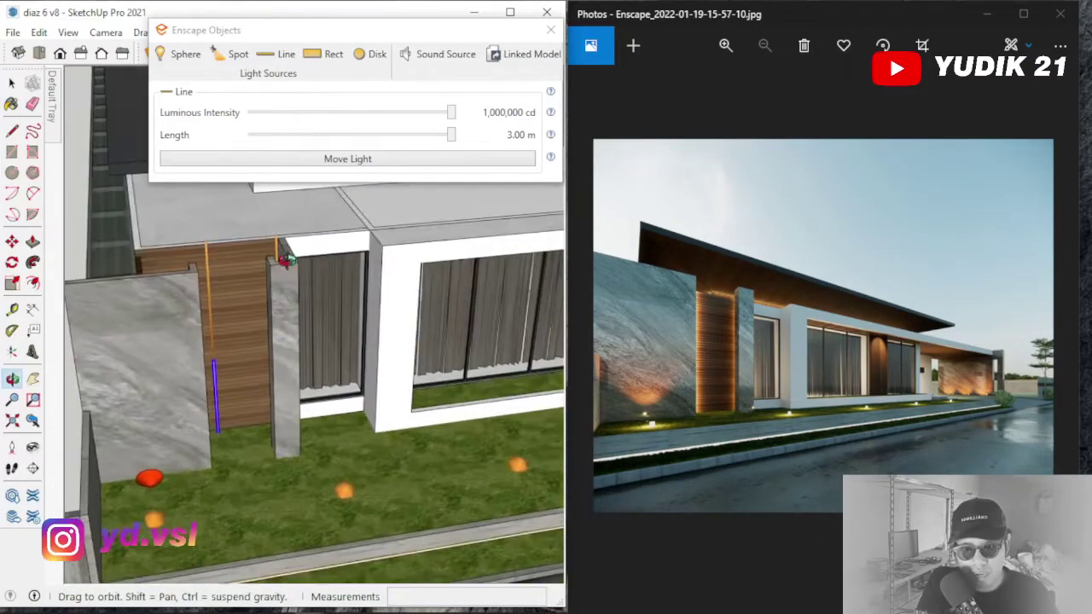
Select the group of line lights running along the white wall under the roof overhang
scroll(259, 457, "down", 3)
scroll(351, 241, "up", 5)
mouse_move(293, 335)
middle_mouse_down()
mouse_move(316, 288)
mouse_move(370, 251)
middle_mouse_up()
middle_click_drag(309, 338, 537, 348)
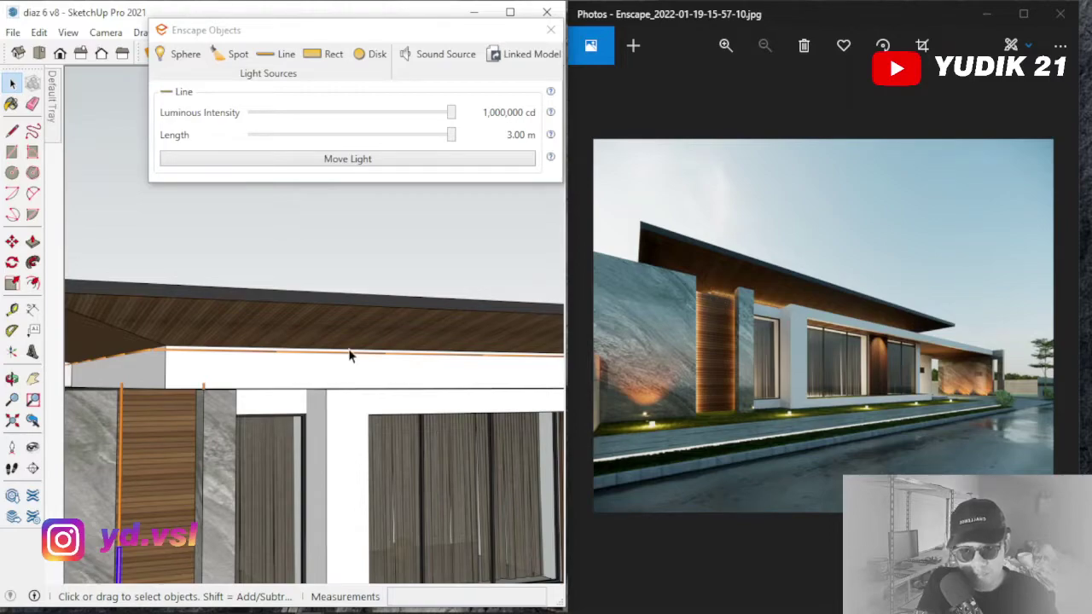
scroll(256, 346, "up", 5)
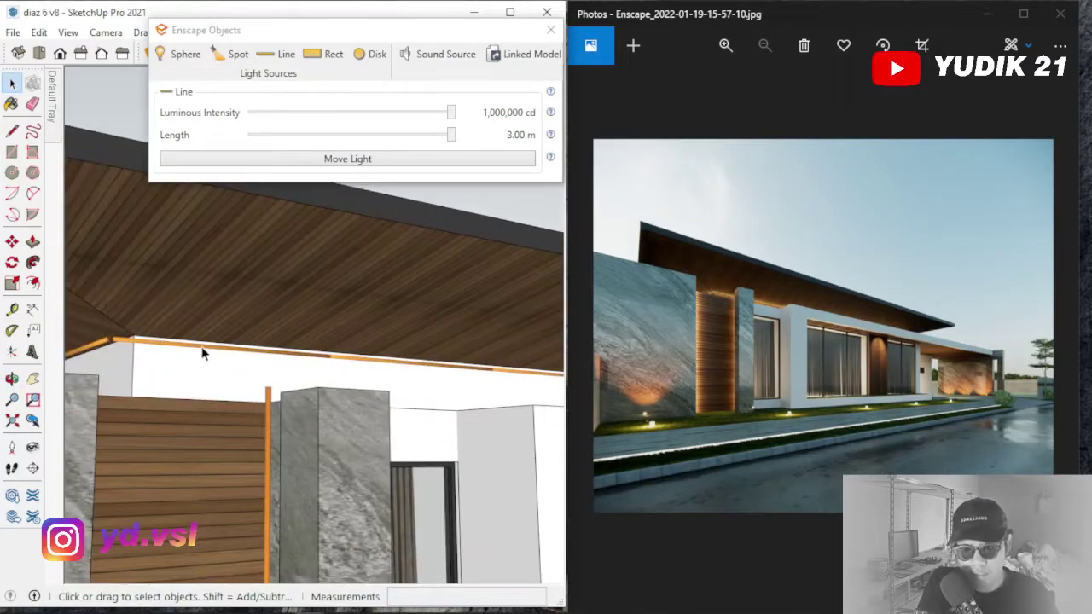
left_click(203, 350)
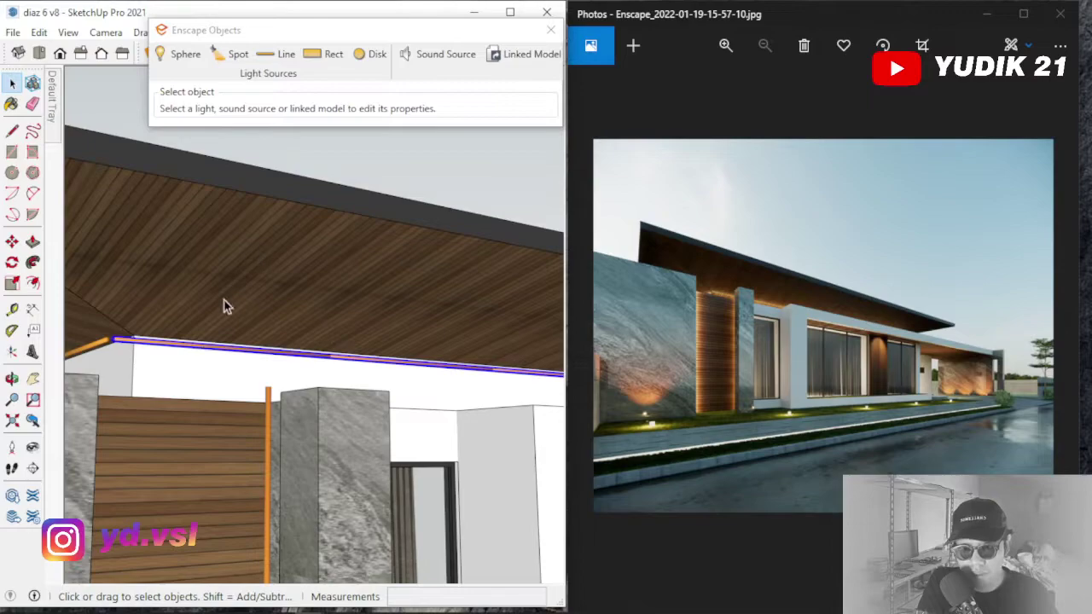
Open the line light group under the roof for editing and show the settings of its first line light
scroll(349, 300, "down", 3)
scroll(250, 323, "up", 3)
mouse_move(189, 330)
middle_mouse_down()
mouse_move(271, 347)
mouse_move(245, 361)
middle_mouse_up()
scroll(227, 341, "down", 2)
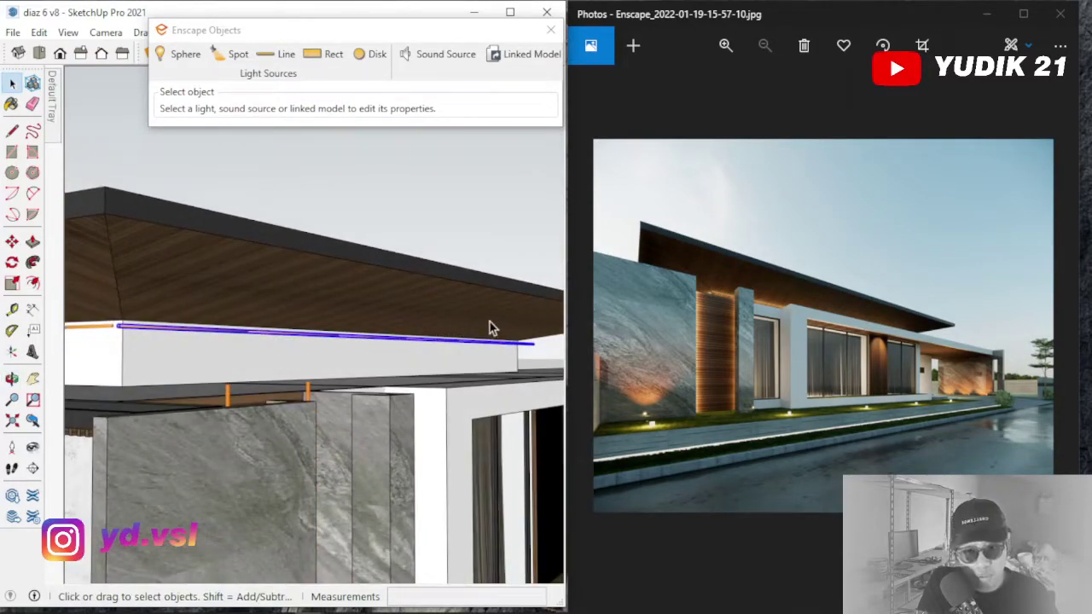
double_click(234, 339)
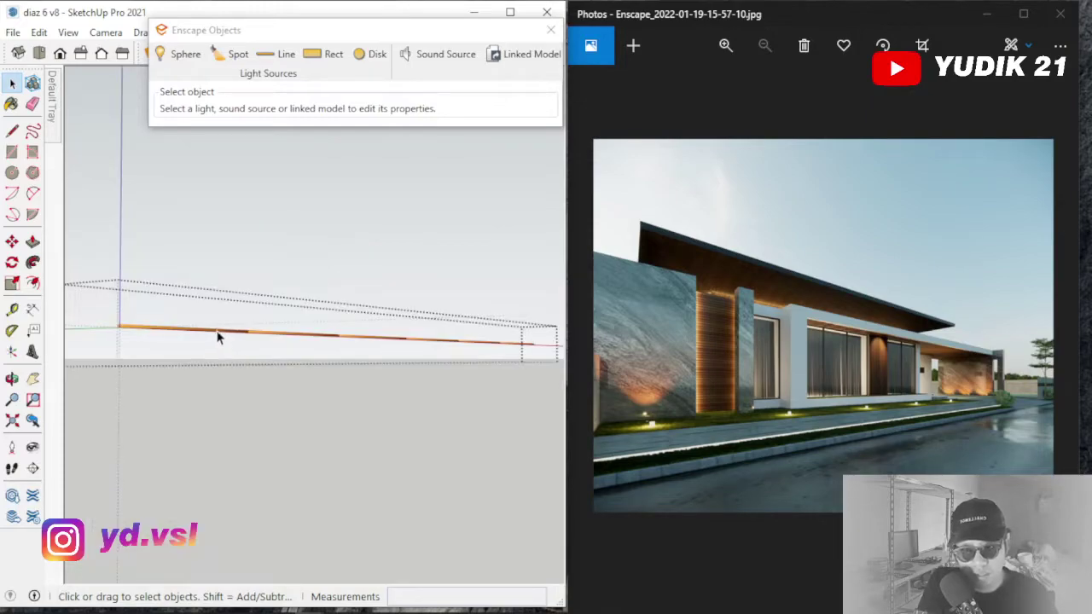
left_click(218, 338)
scroll(389, 341, "down", 2)
scroll(300, 341, "up", 4)
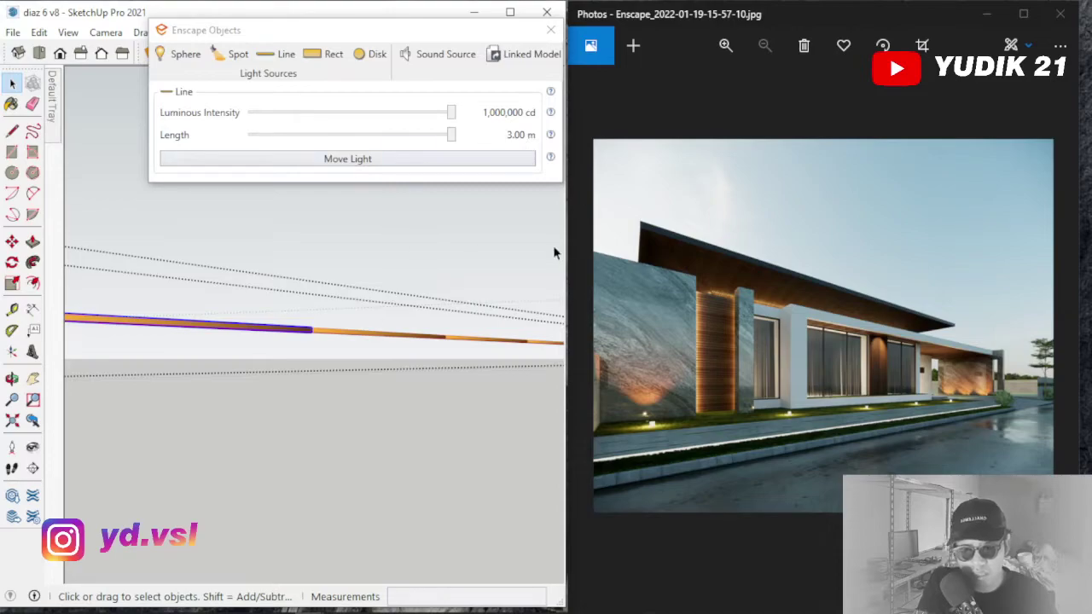
Leave the group and examine up close how the line lights meet at the corner under the roof
mouse_move(440, 309)
middle_mouse_down()
mouse_move(370, 295)
mouse_move(282, 305)
mouse_move(360, 333)
middle_mouse_up()
scroll(360, 333, "up", 8)
mouse_move(232, 294)
middle_mouse_down()
mouse_move(361, 287)
mouse_move(358, 234)
mouse_move(307, 224)
middle_mouse_up()
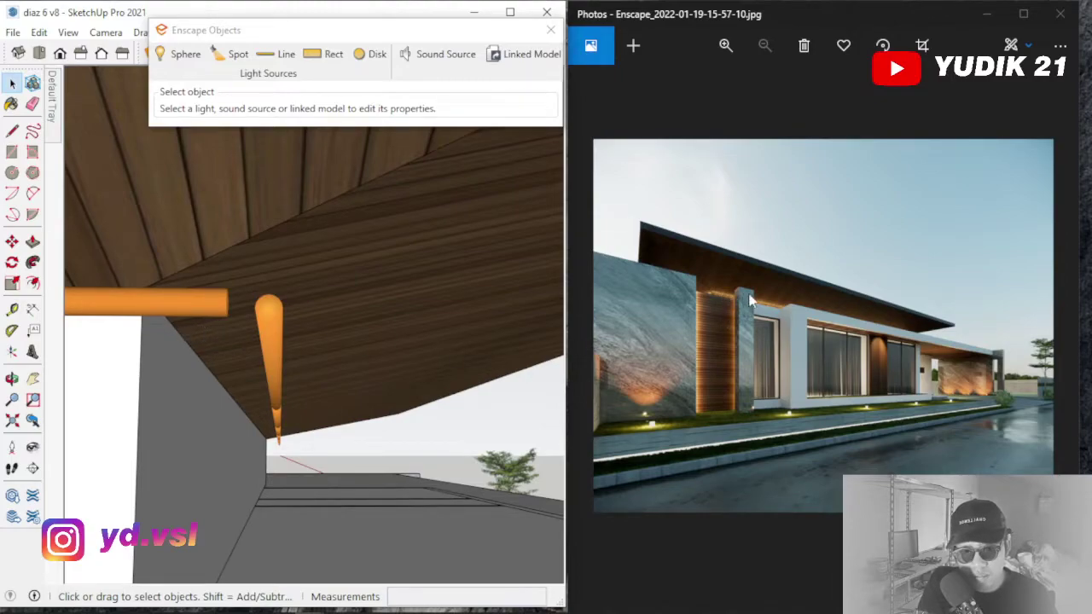
mouse_move(278, 314)
middle_mouse_down()
mouse_move(307, 327)
mouse_move(304, 372)
mouse_move(210, 307)
mouse_move(219, 308)
mouse_move(146, 276)
middle_mouse_up()
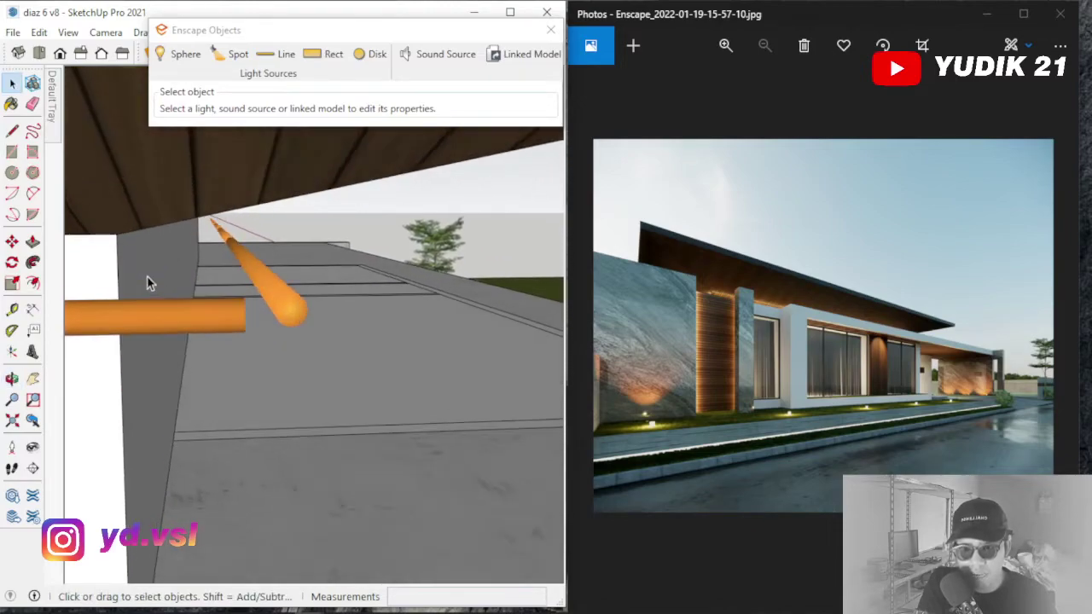
scroll(169, 272, "up", 2)
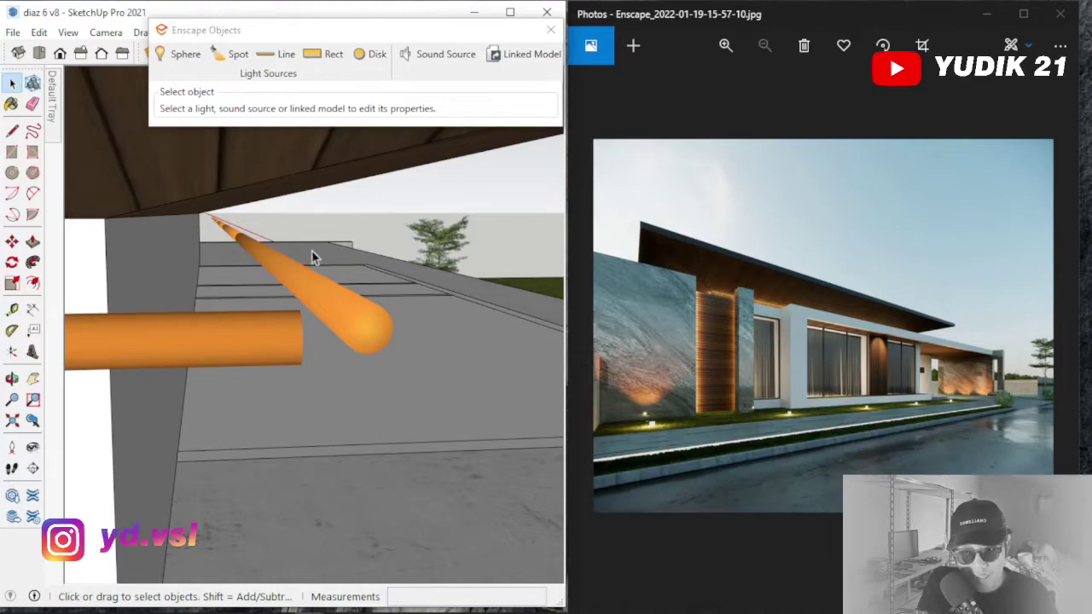
mouse_move(291, 243)
middle_mouse_down()
mouse_move(268, 187)
mouse_move(261, 202)
mouse_move(273, 187)
middle_mouse_up()
scroll(196, 309, "down", 2)
scroll(223, 253, "down", 2)
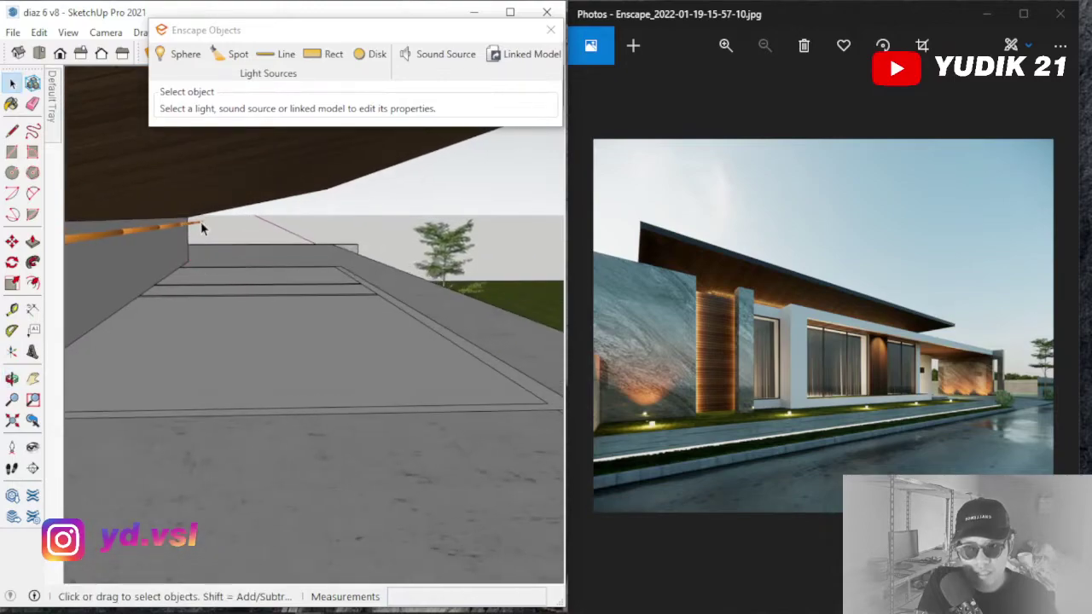
Examine the line light runs along the front and side walls beneath the roof overhang
middle_click_drag(171, 257, 356, 262)
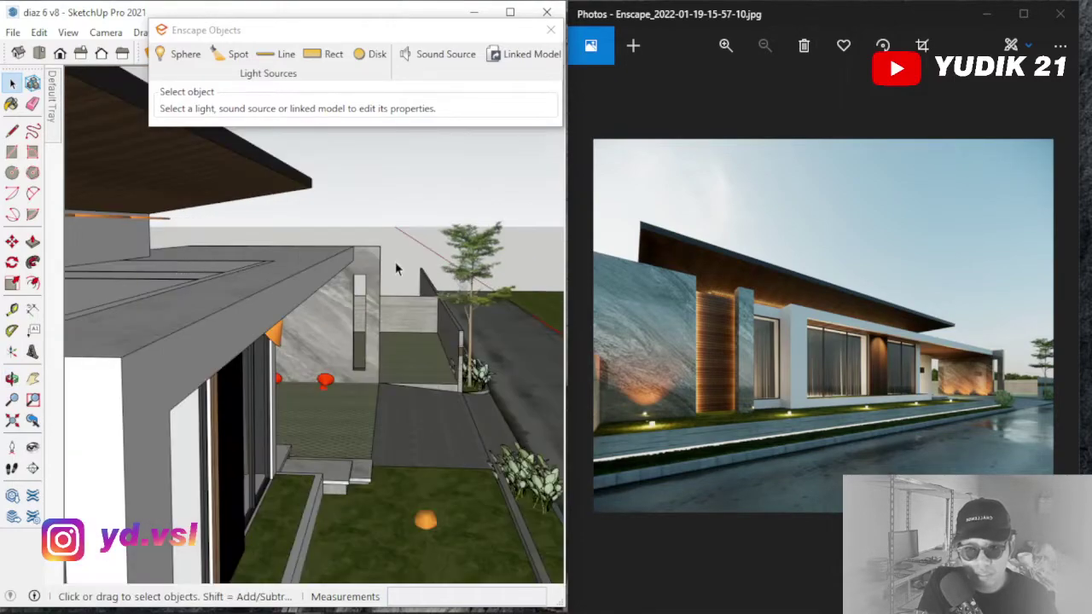
scroll(319, 291, "down", 5)
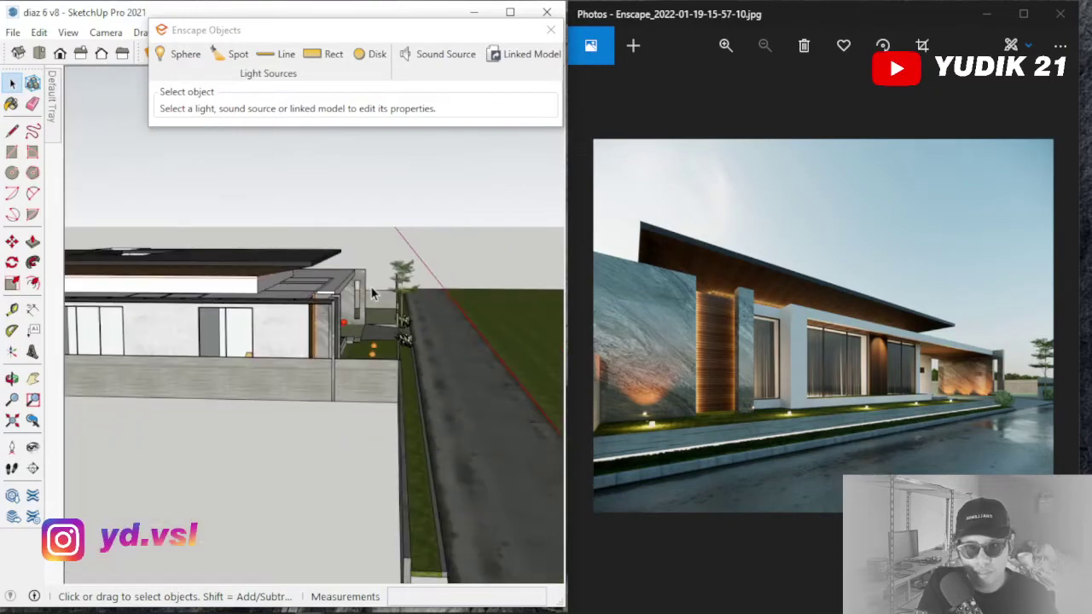
scroll(235, 313, "up", 5)
mouse_move(269, 276)
middle_mouse_down()
mouse_move(163, 251)
mouse_move(189, 246)
middle_mouse_up()
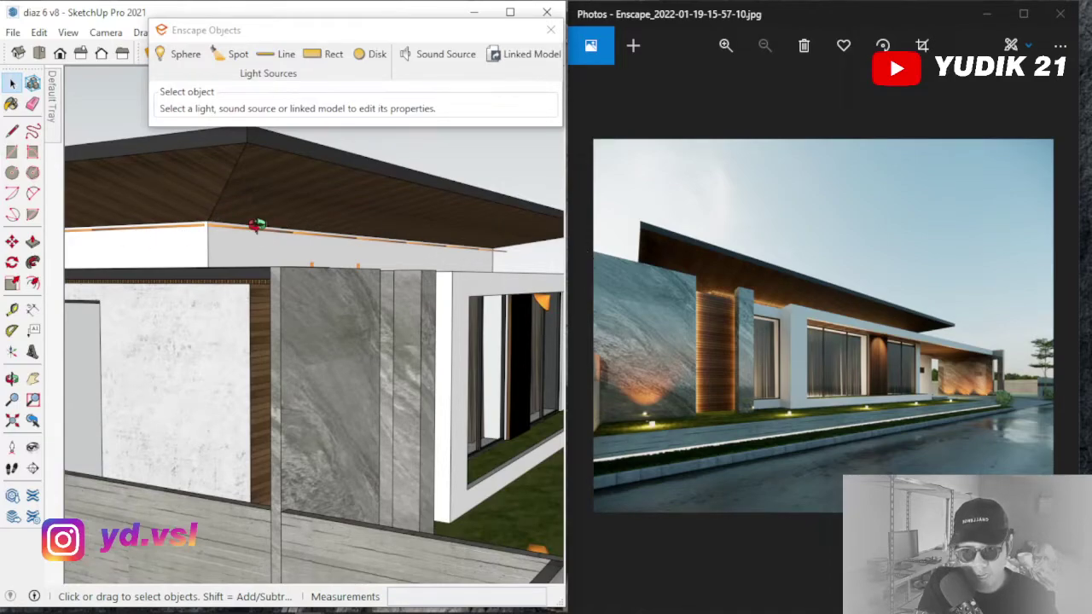
middle_click_drag(261, 222, 54, 244)
scroll(197, 243, "up", 3)
middle_click_drag(236, 227, 282, 187)
Select the spot light above the wood slat wall between the windows and show its Enscape settings
scroll(247, 234, "down", 8)
mouse_move(246, 236)
middle_mouse_down()
mouse_move(299, 266)
mouse_move(272, 290)
middle_mouse_up()
scroll(237, 280, "down", 4)
scroll(380, 283, "up", 4)
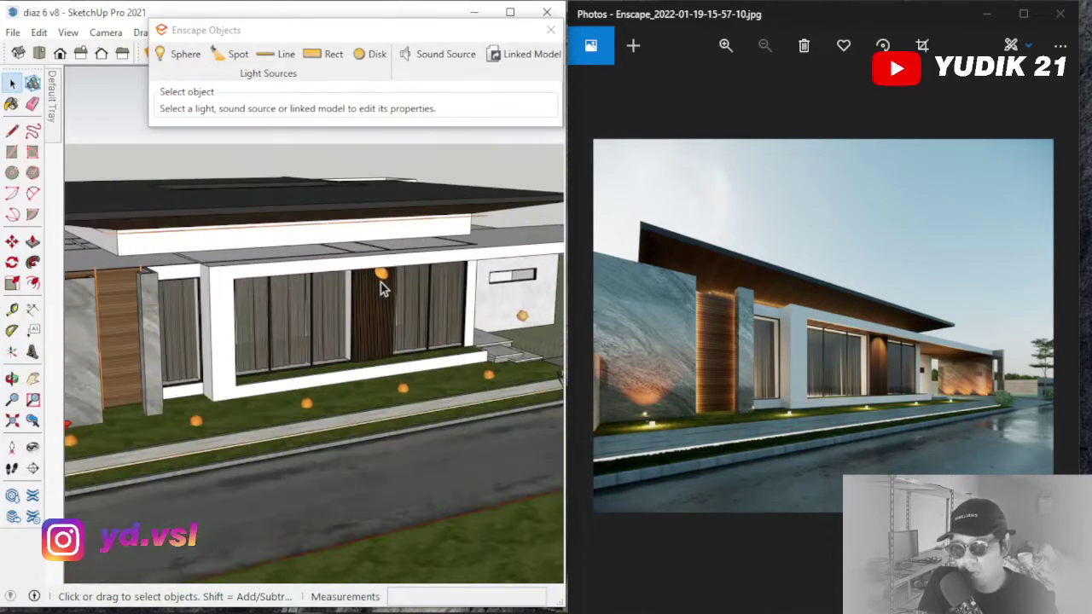
scroll(380, 282, "up", 5)
middle_click_drag(392, 285, 394, 201)
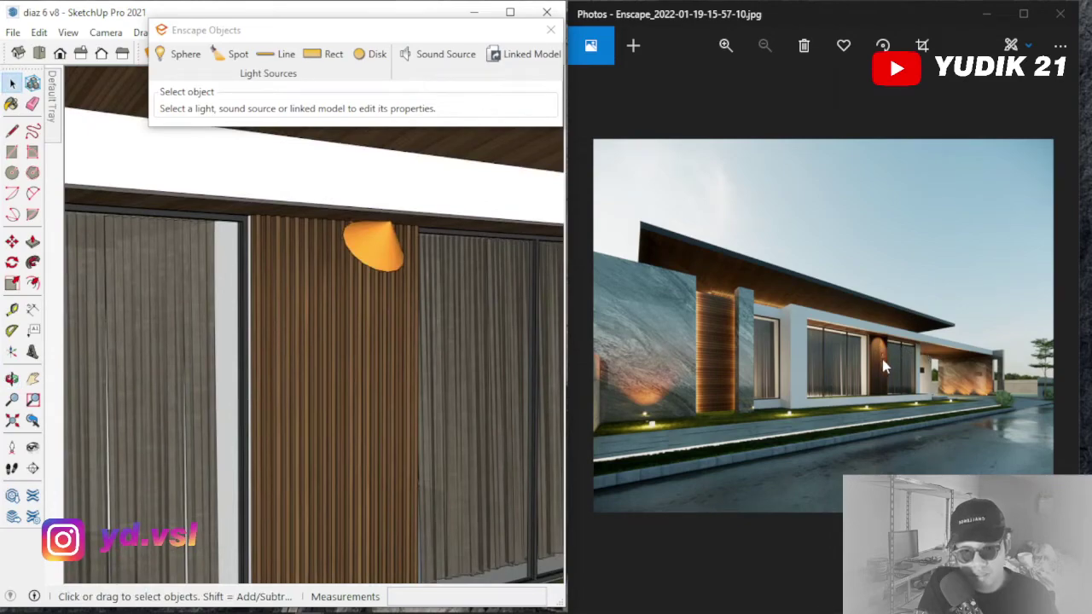
middle_click_drag(400, 251, 388, 257)
left_click(386, 256)
scroll(389, 208, "up", 3)
scroll(388, 208, "up", 4)
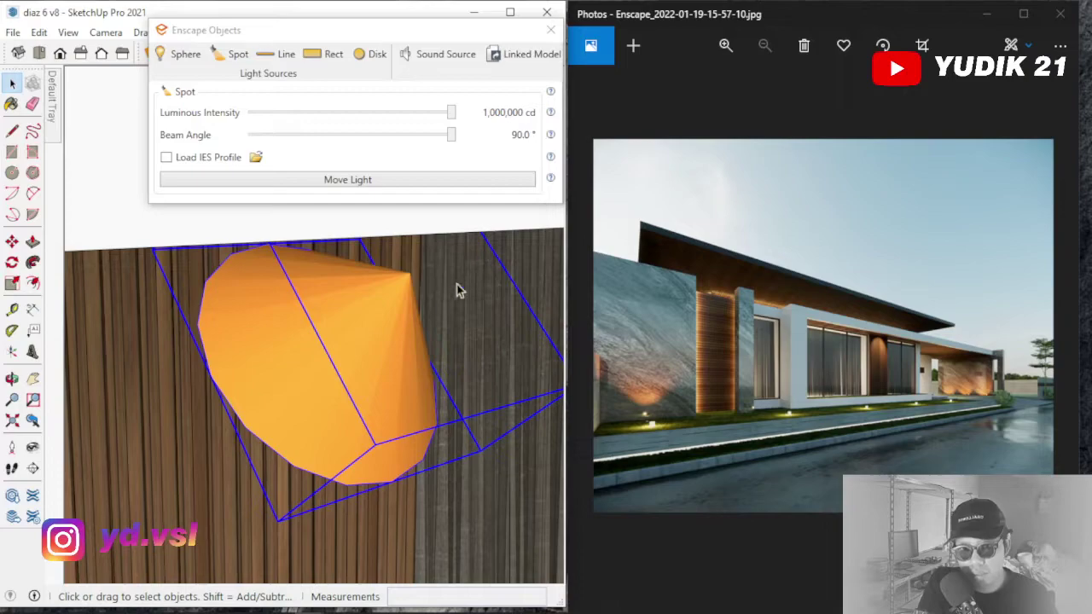
Examine the tilt of the spot light cone toward the wood slat wall from the side
middle_click_drag(461, 285, 429, 285)
scroll(370, 305, "down", 3)
middle_click_drag(347, 307, 429, 306)
scroll(338, 329, "up", 3)
mouse_move(339, 307)
middle_mouse_down()
mouse_move(412, 298)
mouse_move(316, 298)
middle_mouse_up()
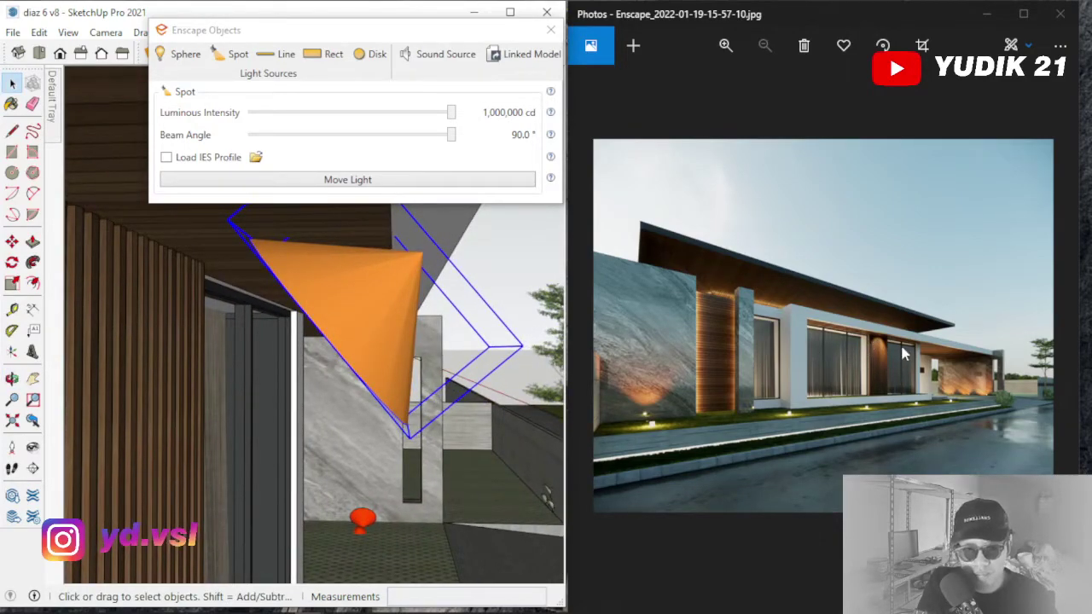
Put away the reference photo, switch to the Enscape render window and move in on the wood slat wall between the windows
left_click(989, 17)
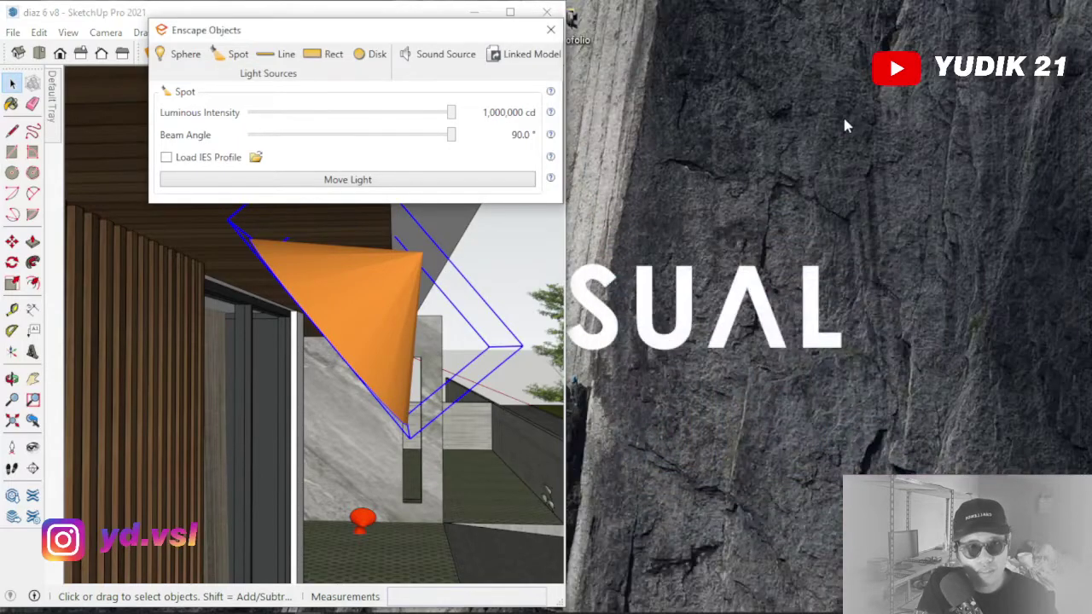
mouse_move(310, 603)
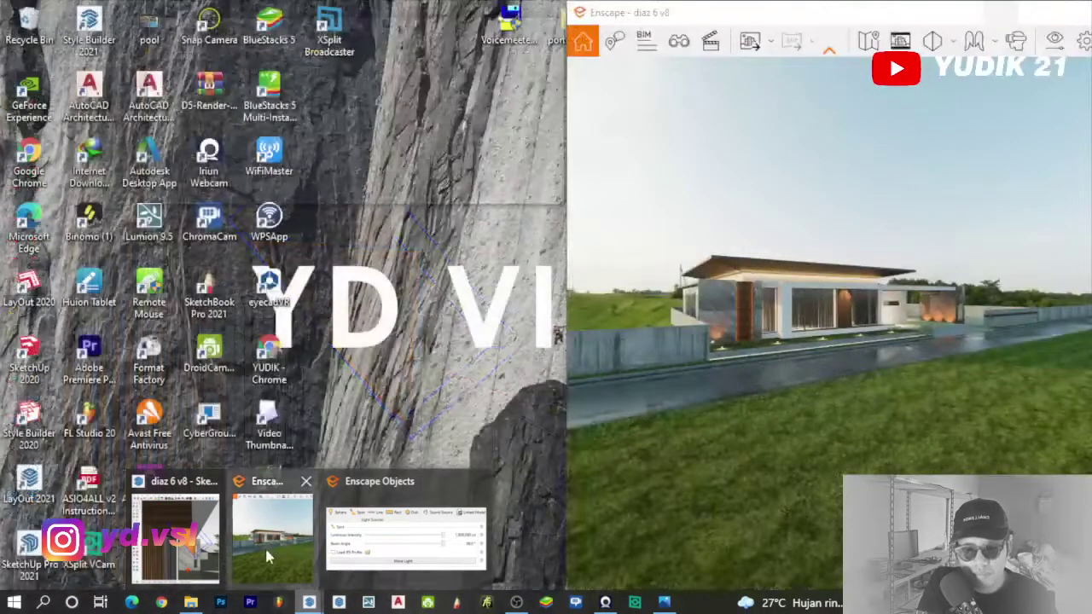
left_click(264, 545)
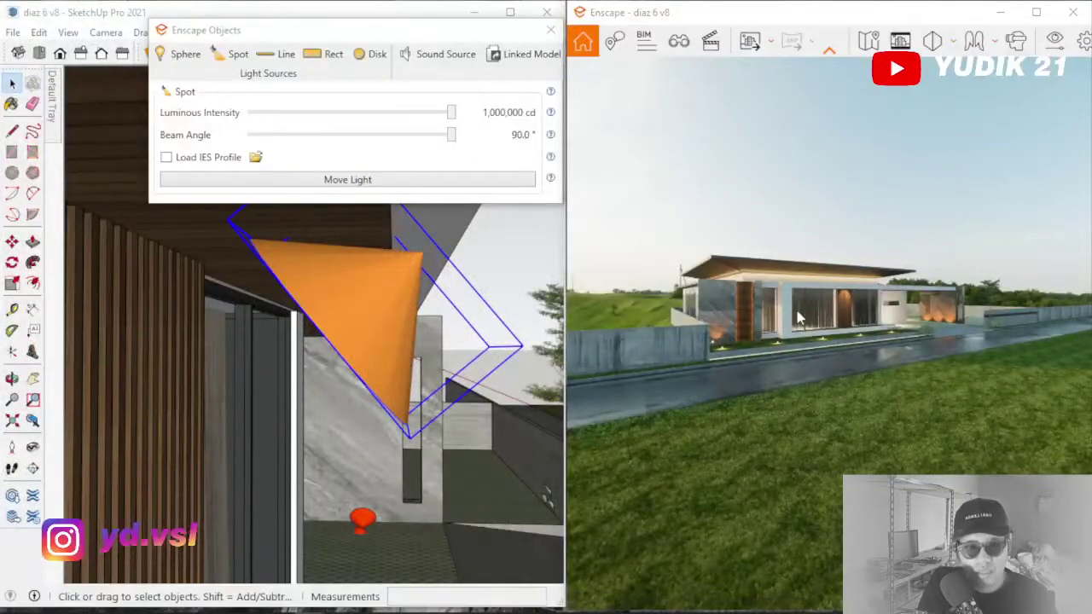
key("w")
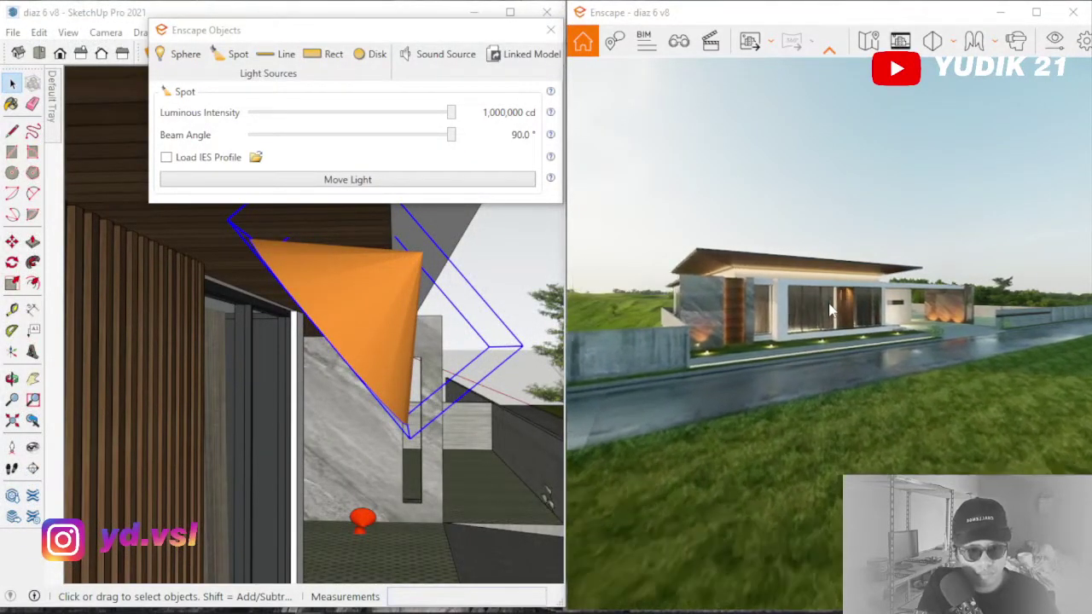
scroll(828, 303, "up", 3)
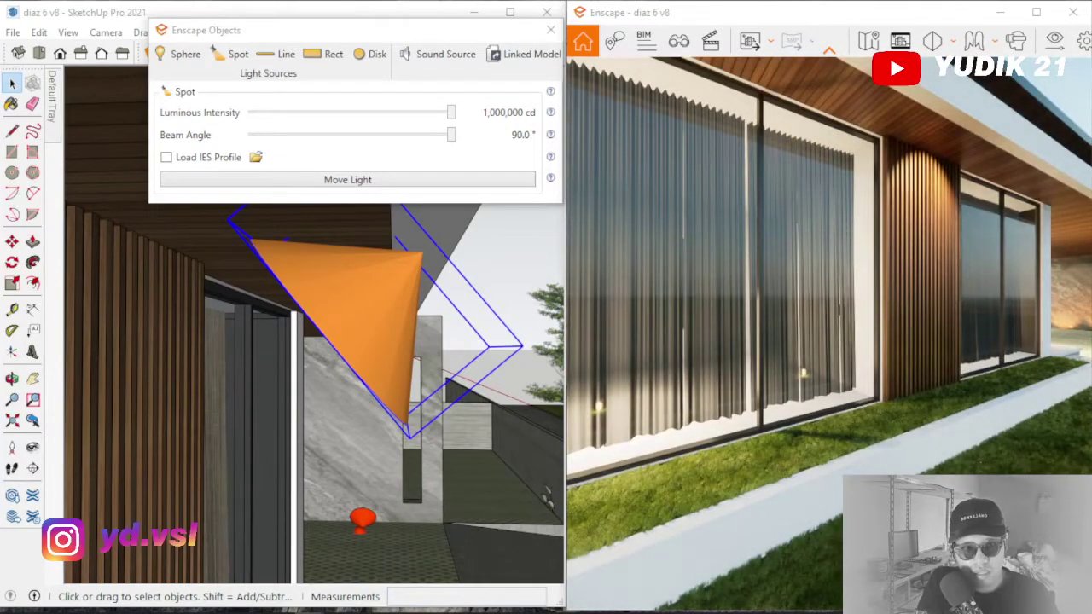
scroll(964, 192, "up", 3)
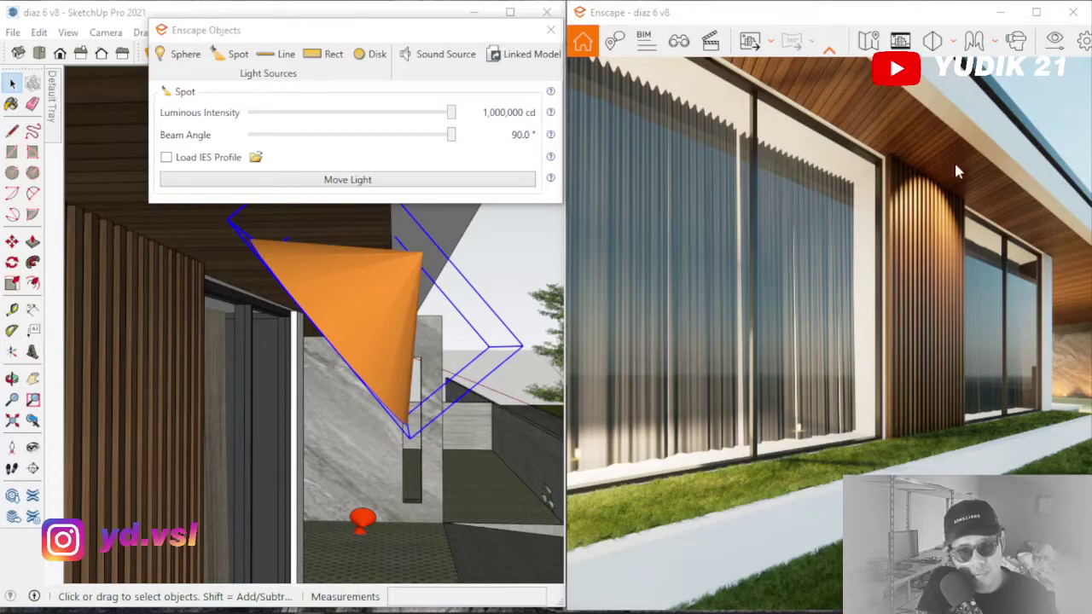
Move the Enscape Objects dialog aside and draw a circle of about 30 mm radius on the wood ceiling beside the spot light
left_click_drag(315, 38, 616, 386)
middle_click_drag(317, 236, 315, 148)
scroll(253, 200, "up", 2)
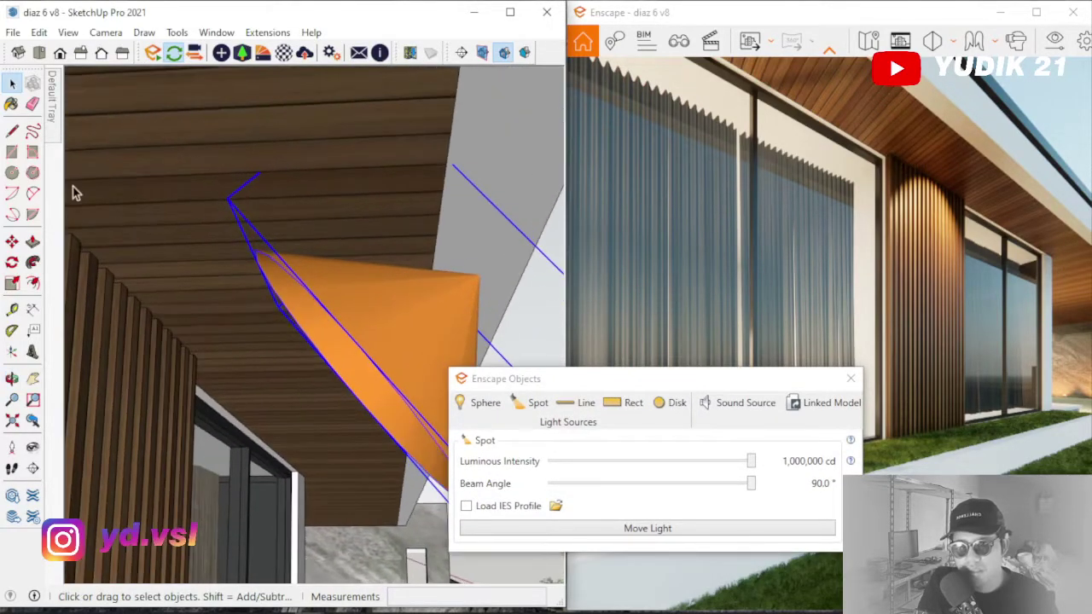
left_click(11, 174)
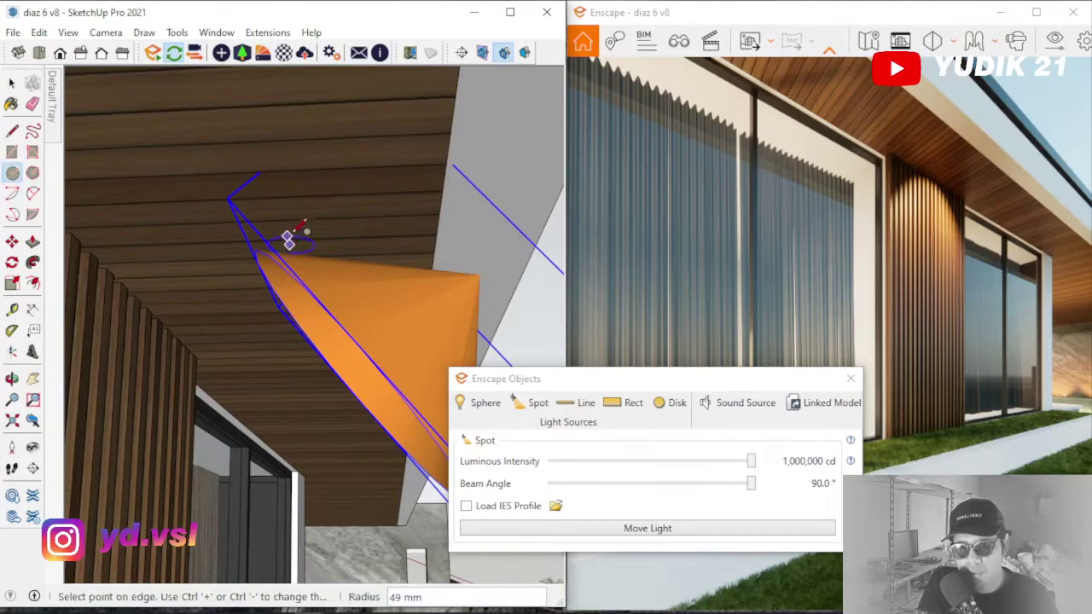
left_click(295, 237)
Extrude the ceiling circle downward about 11 mm into a small disc with Push/Pull
key("p")
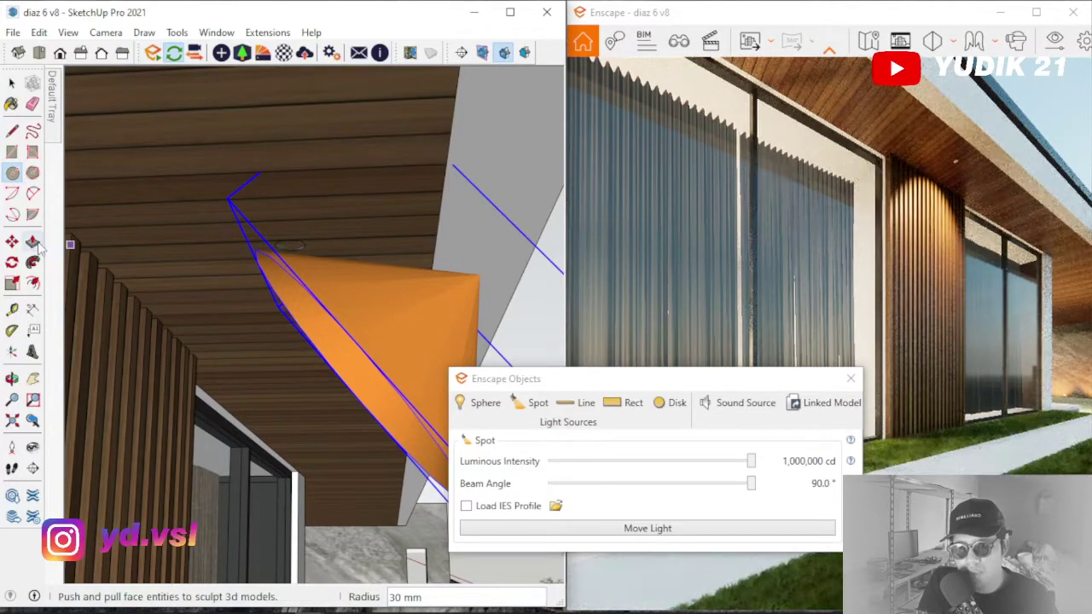
scroll(296, 254, "up", 1)
left_click(296, 252)
left_click(290, 259)
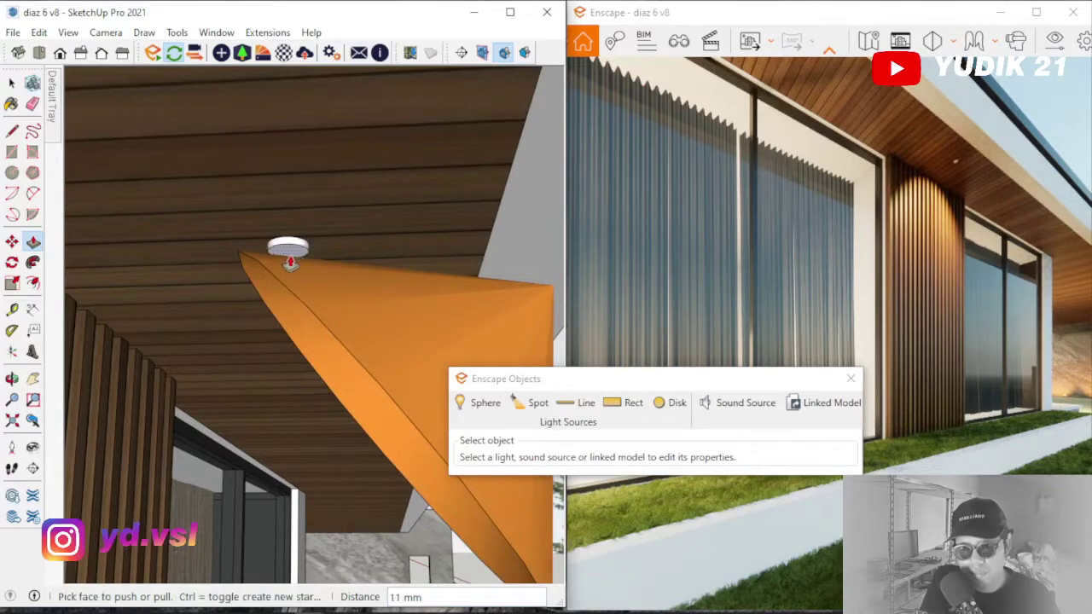
Push the disc's lower face back toward the ceiling to make the lamp disc thinner
left_click(12, 84)
scroll(292, 278, "up", 1)
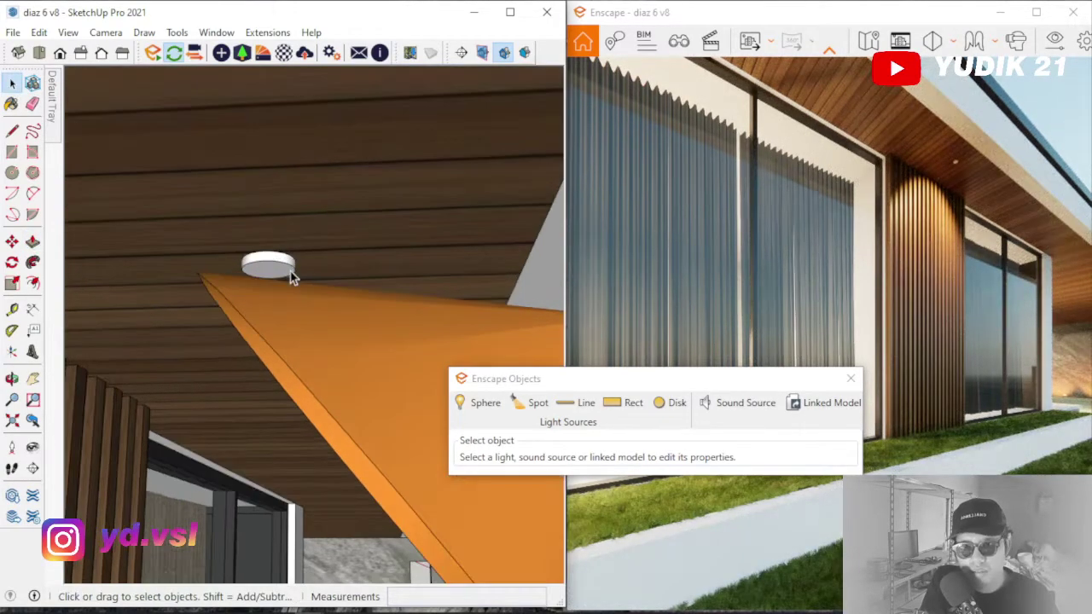
left_click(32, 242)
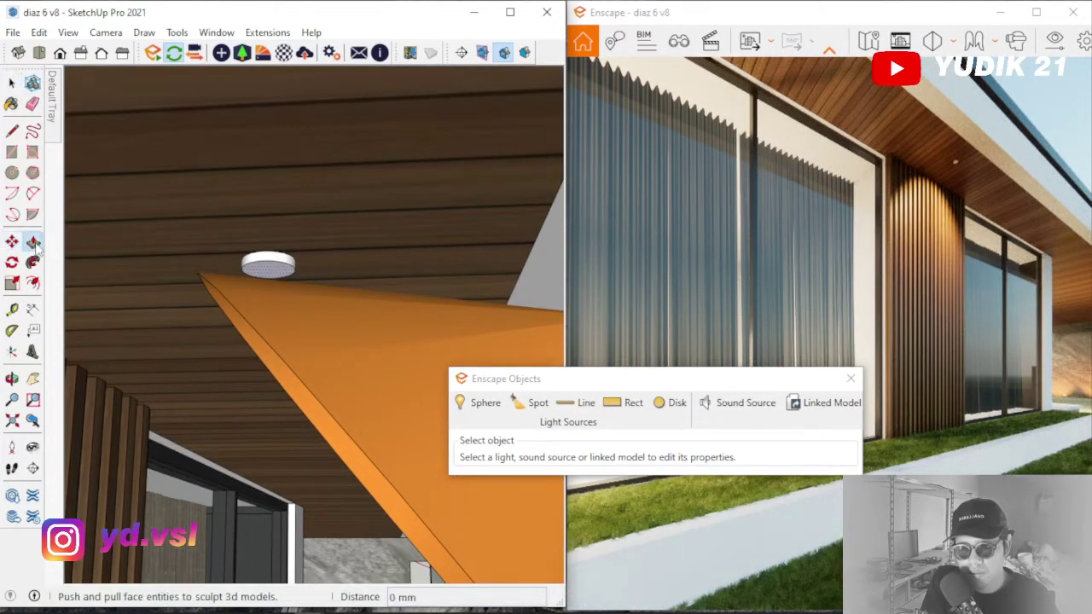
left_click(264, 268)
scroll(264, 273, "up", 3)
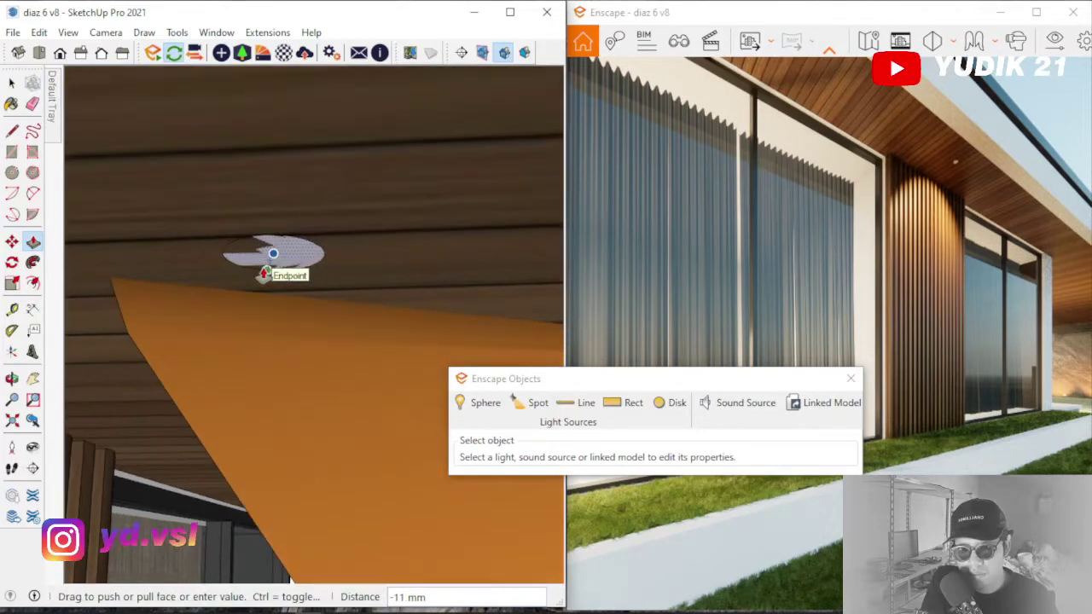
left_click(264, 273)
Select the whole ceiling disc and turn it into a group
key("space")
left_click(304, 265)
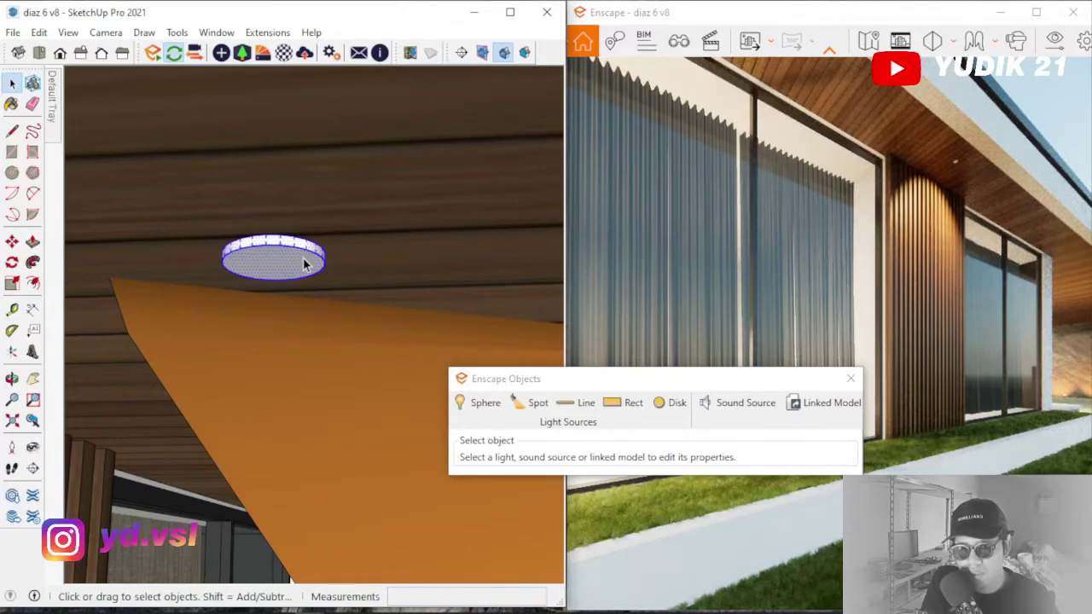
right_click(305, 264)
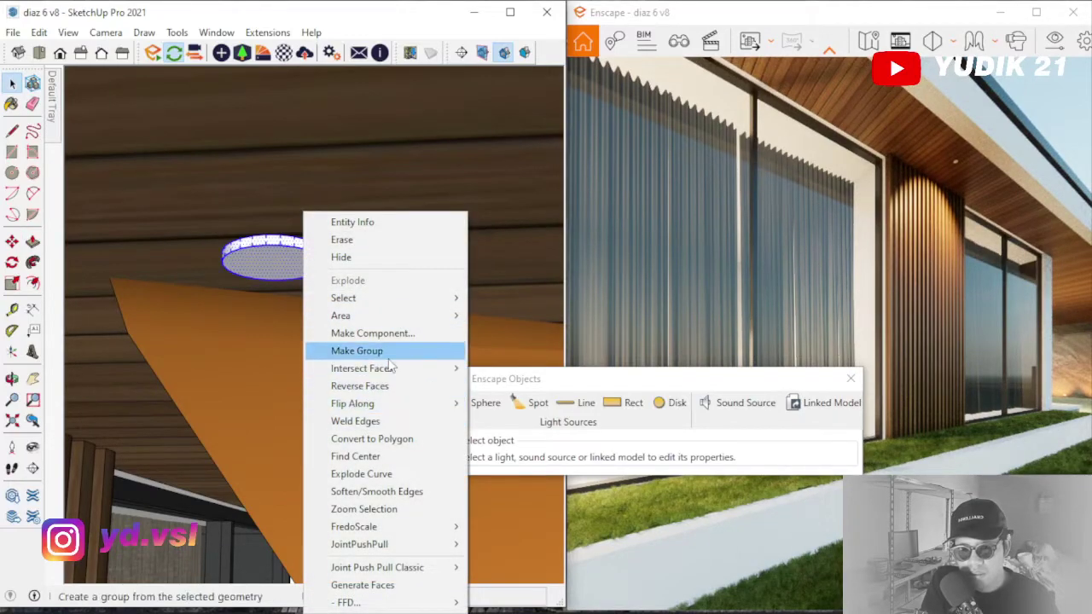
left_click(389, 359)
Open the disc group for editing, keep the tray with the materials permanently shown and start the material sampler
double_click(284, 260)
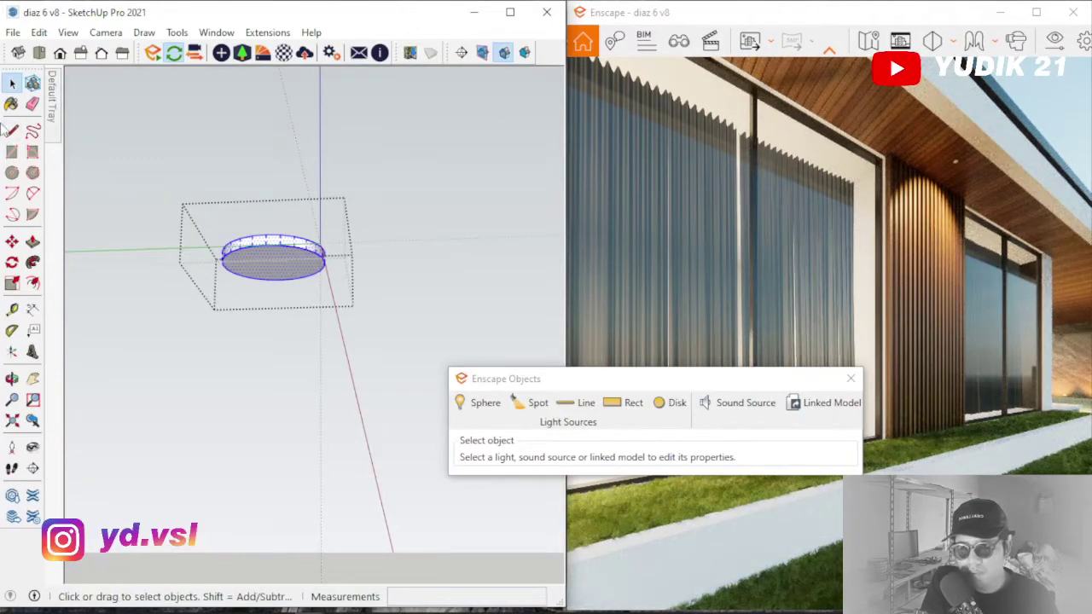
left_click(12, 103)
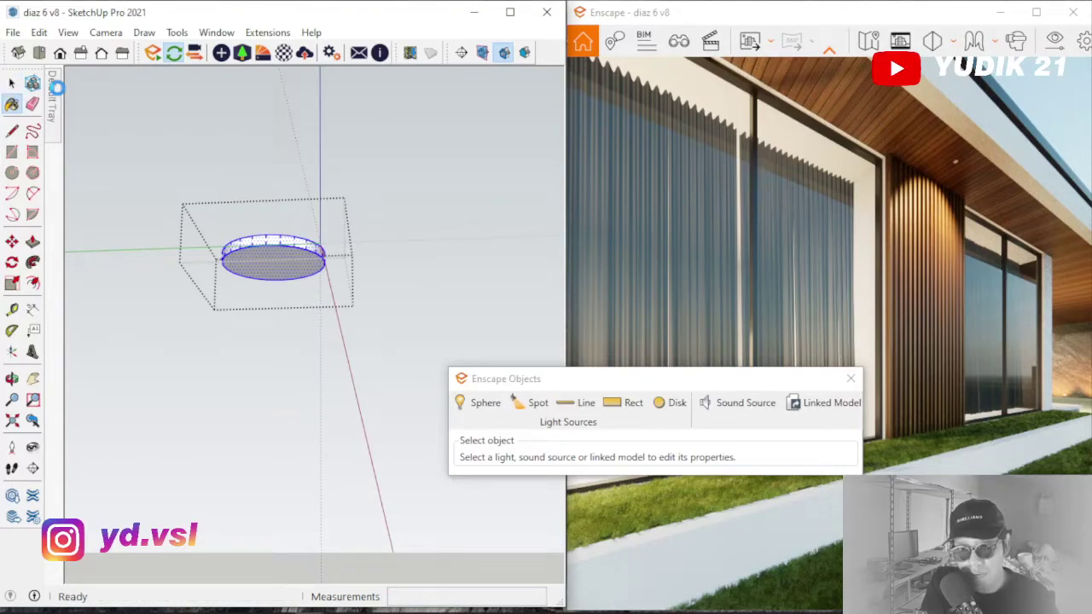
mouse_move(54, 89)
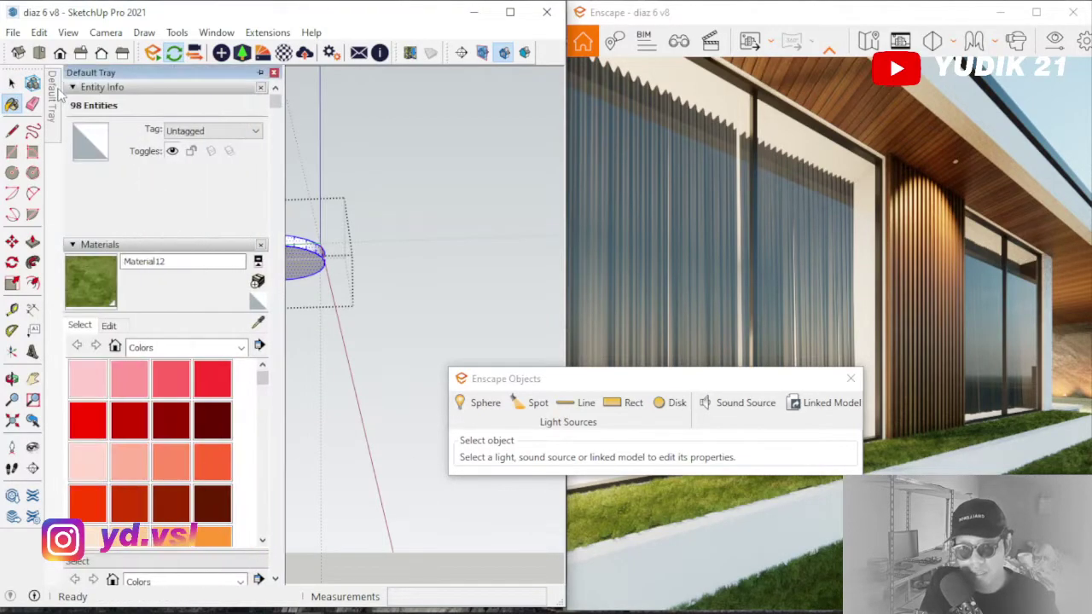
left_click(260, 74)
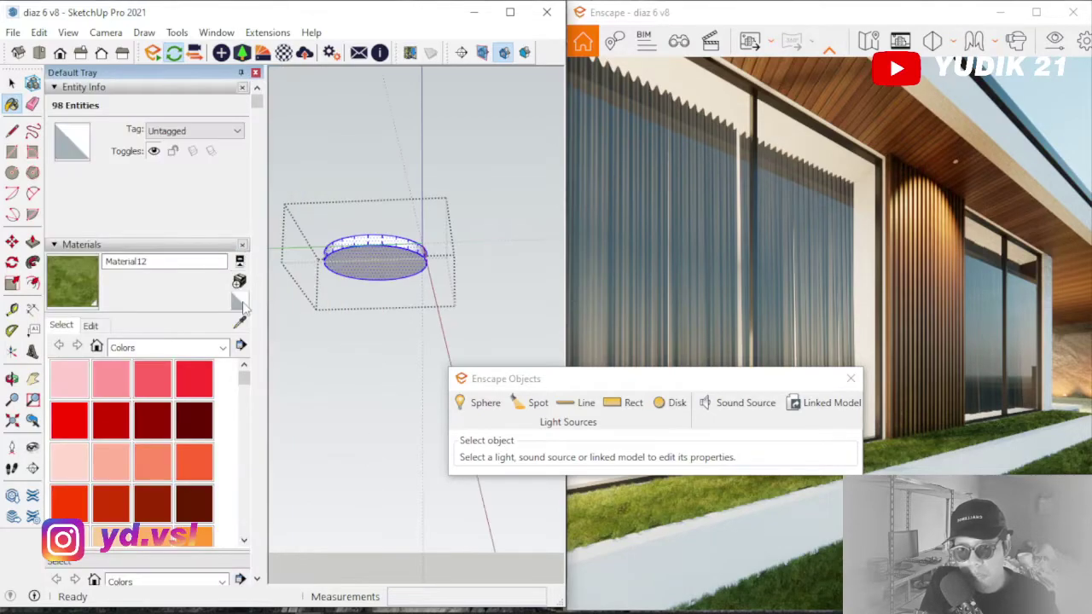
left_click(239, 323)
Find a garden light in the lawn in front of the house and examine it up close
middle_click_drag(368, 242, 335, 258)
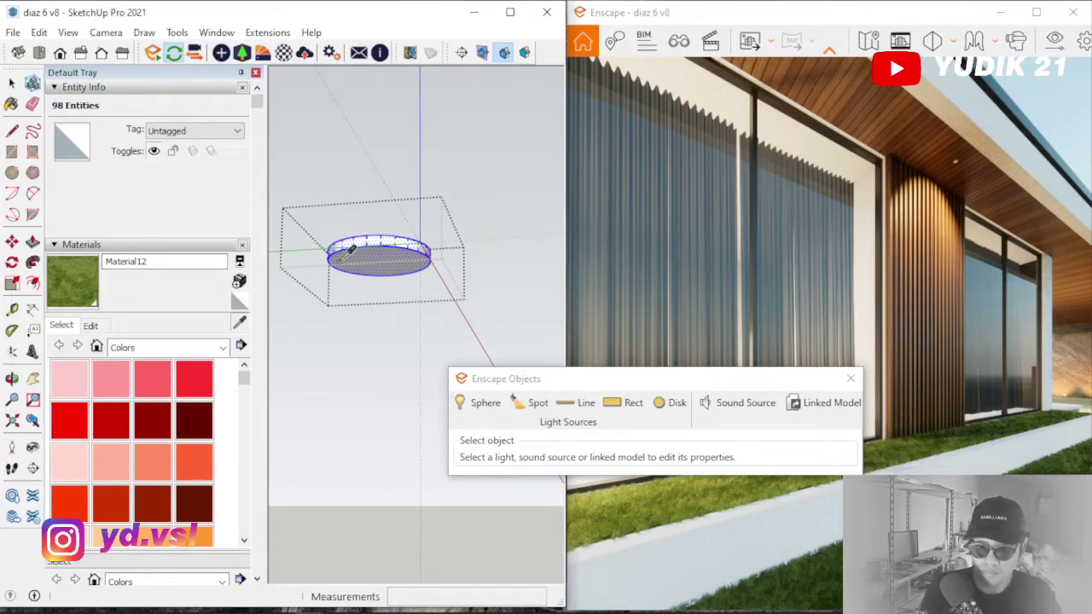
mouse_move(354, 249)
middle_mouse_down()
mouse_move(275, 280)
mouse_move(343, 221)
middle_mouse_up()
scroll(365, 242, "down", 2)
scroll(360, 247, "down", 3)
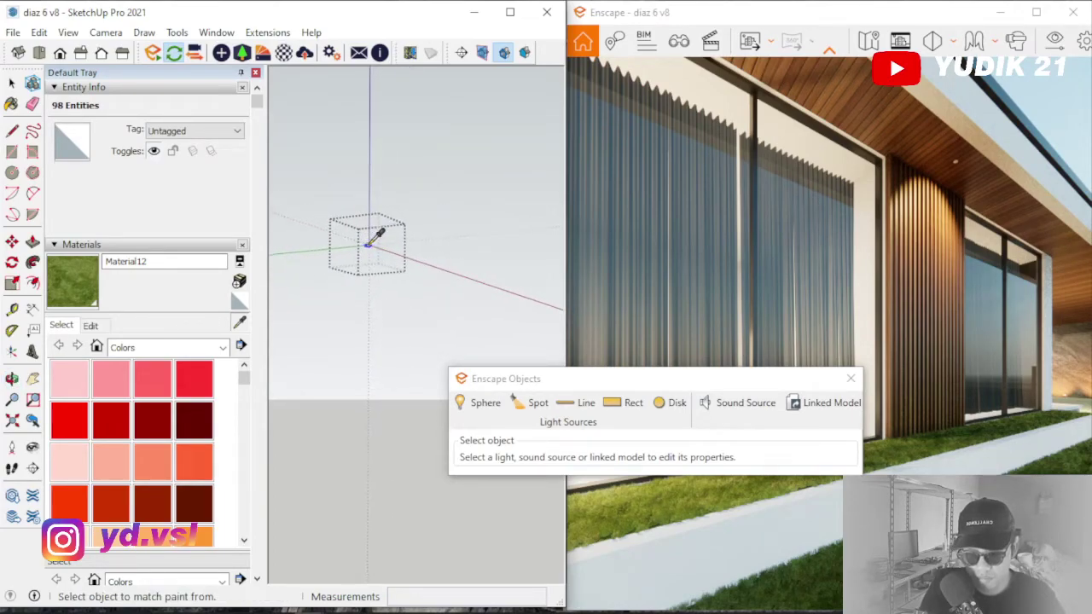
key("h")
middle_click_drag(365, 267, 313, 428)
scroll(401, 302, "down", 4)
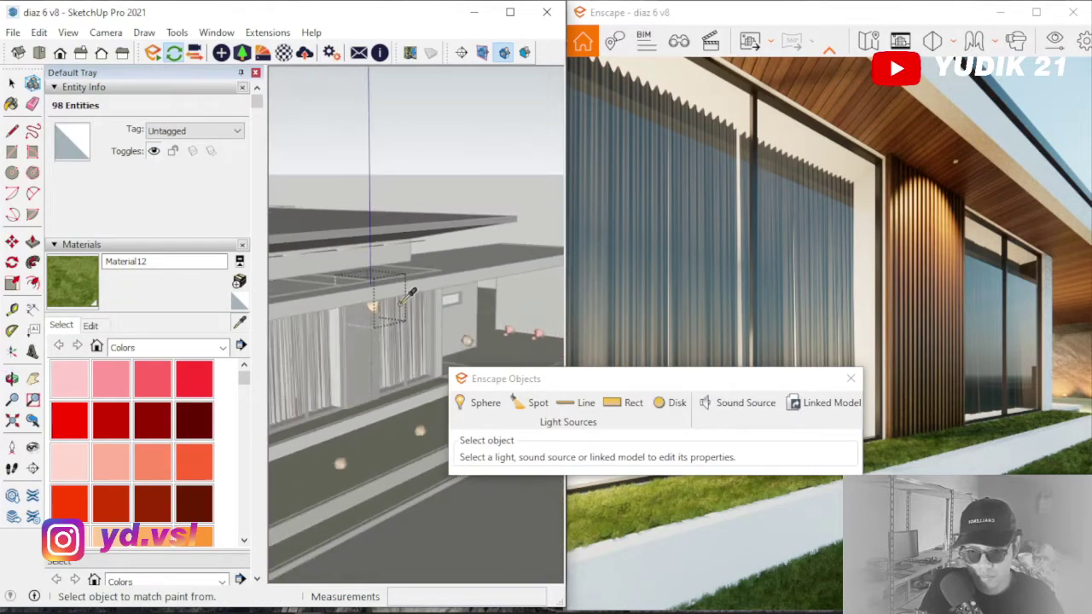
scroll(380, 375, "up", 5)
scroll(378, 317, "down", 4)
scroll(362, 335, "up", 4)
scroll(362, 334, "up", 3)
scroll(493, 323, "up", 6)
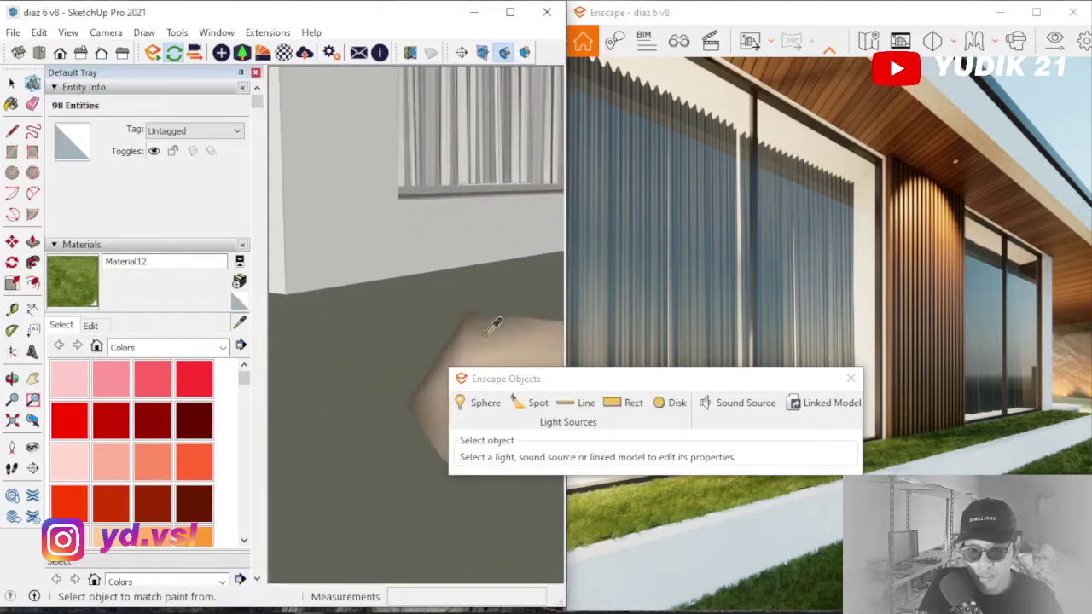
middle_click_drag(468, 331, 280, 300)
scroll(328, 406, "up", 4)
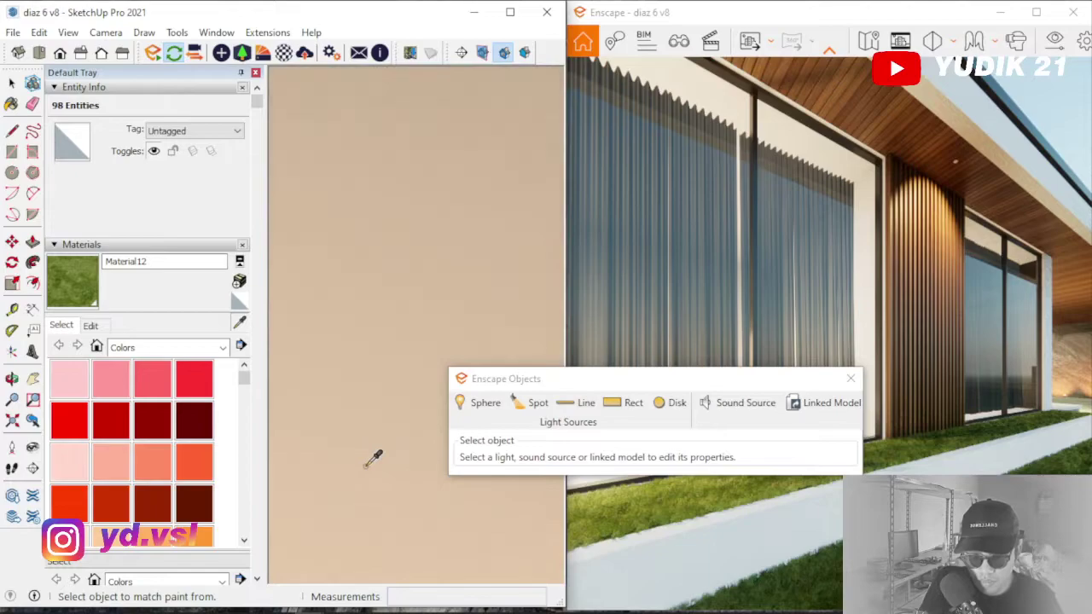
scroll(368, 460, "up", 3)
mouse_move(375, 452)
middle_mouse_down()
mouse_move(327, 407)
mouse_move(349, 348)
middle_mouse_up()
scroll(358, 319, "down", 4)
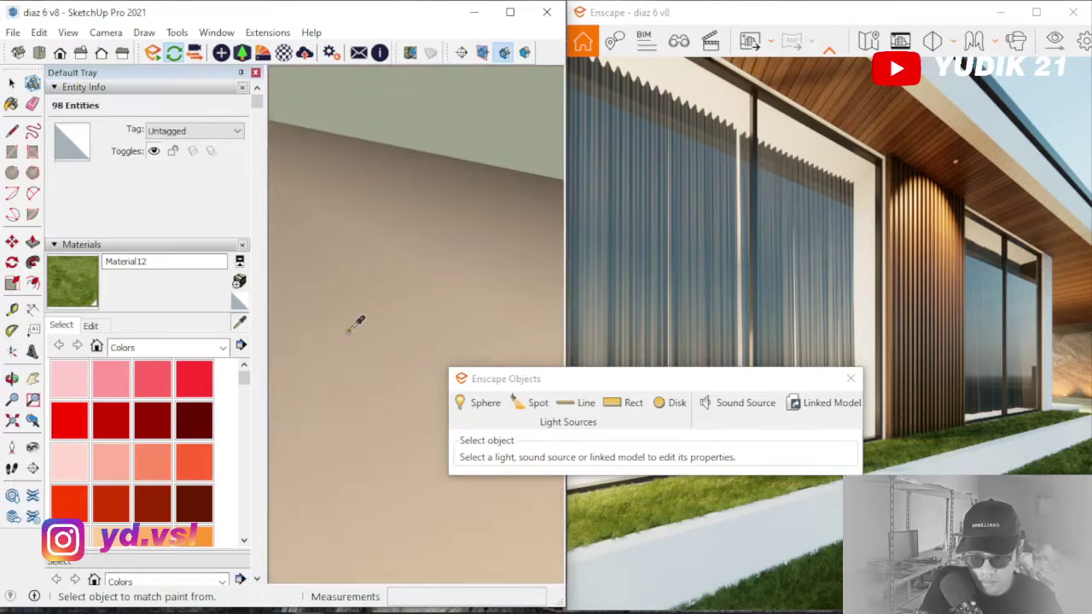
scroll(368, 294, "down", 6)
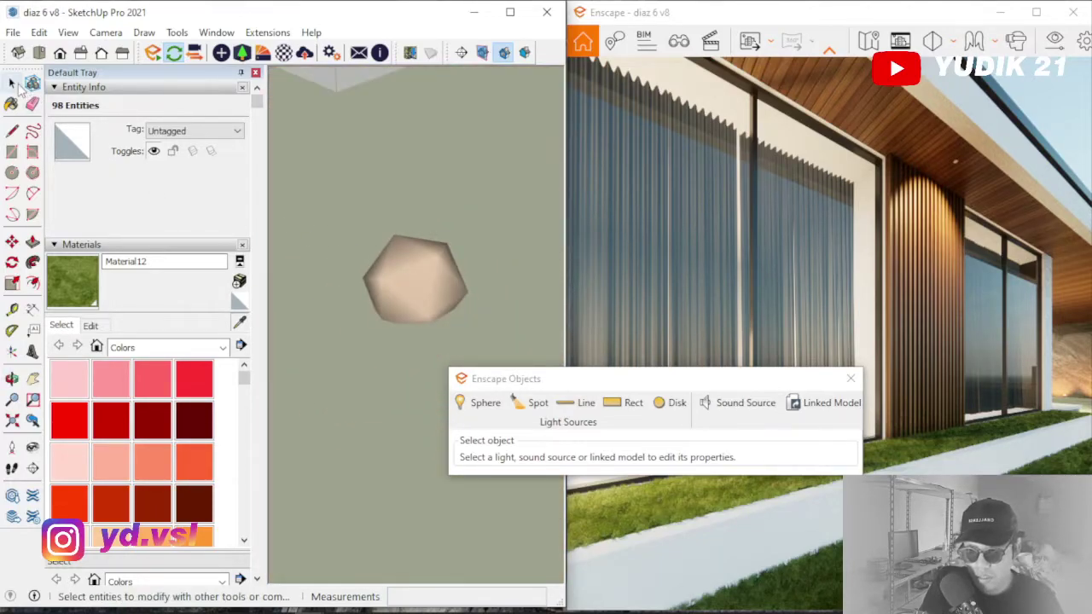
Leave the disc group, open the garden light's group and hide the sphere light covering the lamp body
left_click(13, 84)
left_click(405, 273)
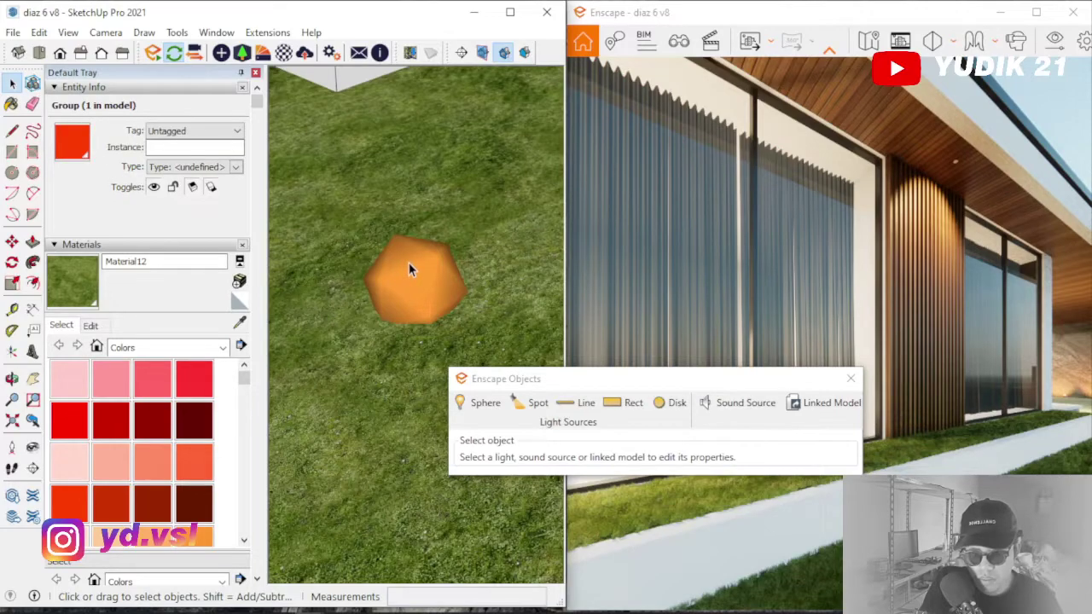
scroll(355, 353, "down", 5)
scroll(364, 332, "up", 3)
double_click(376, 314)
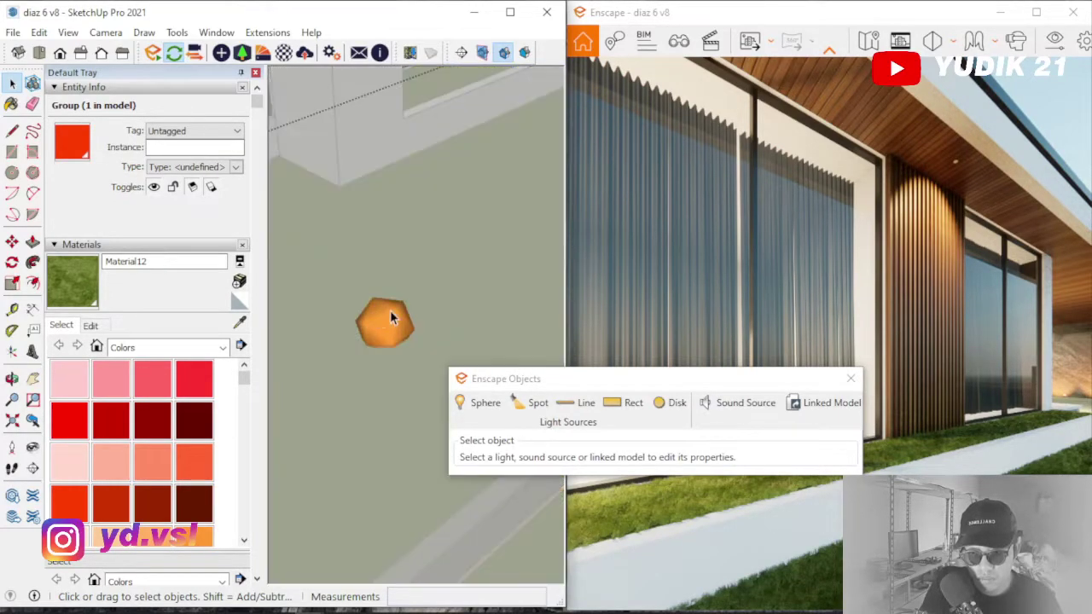
right_click(389, 317)
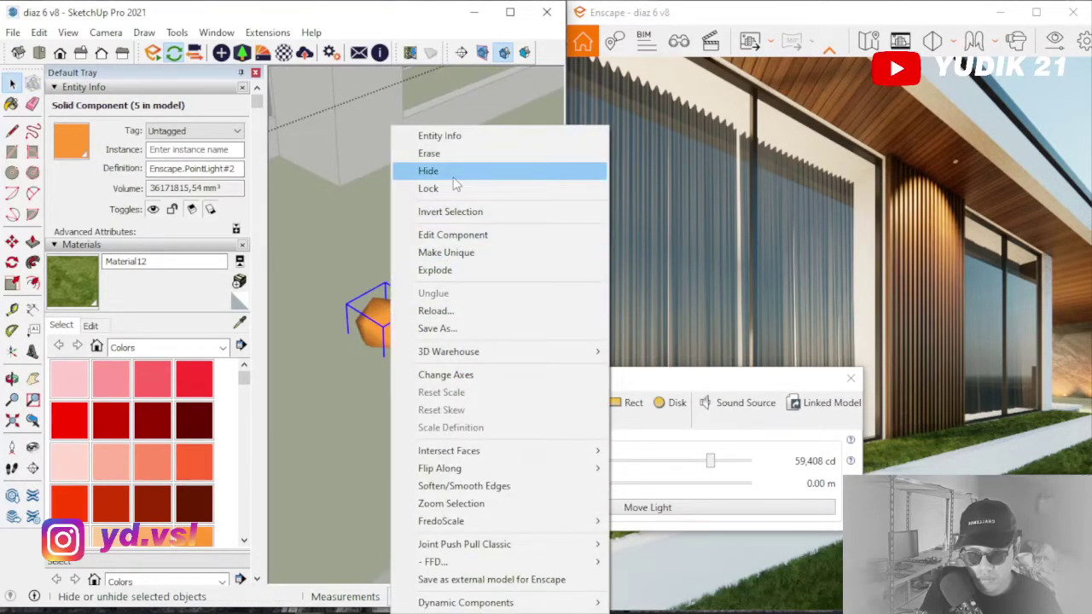
left_click(453, 176)
Sample the Color H04 material from the garden lamp's cylinder and unhide all hidden objects
left_click(241, 324)
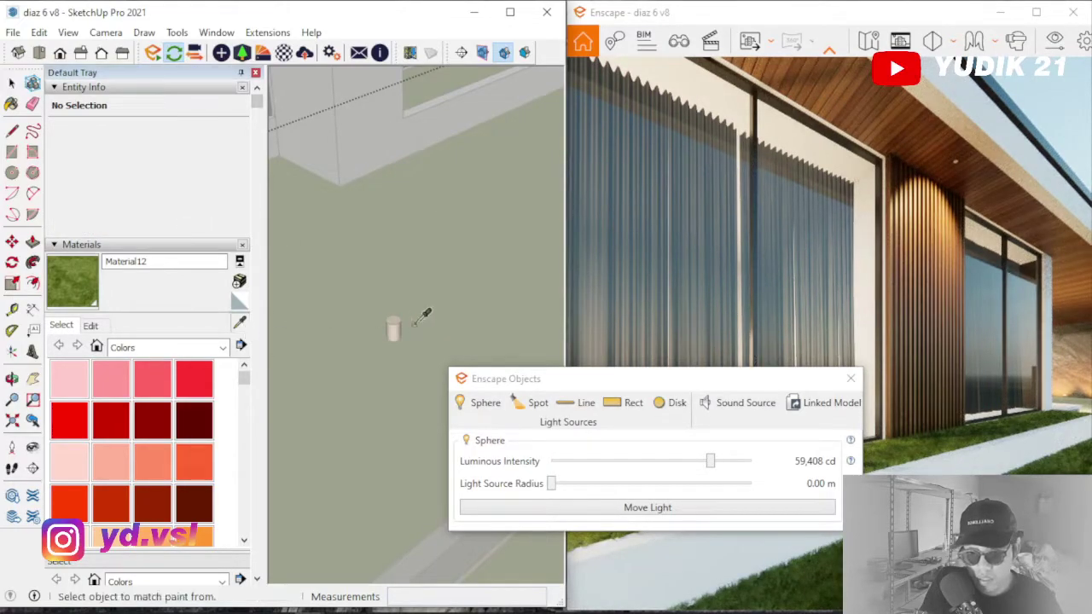
left_click(392, 329)
left_click(13, 82)
left_click(39, 32)
mouse_move(253, 285)
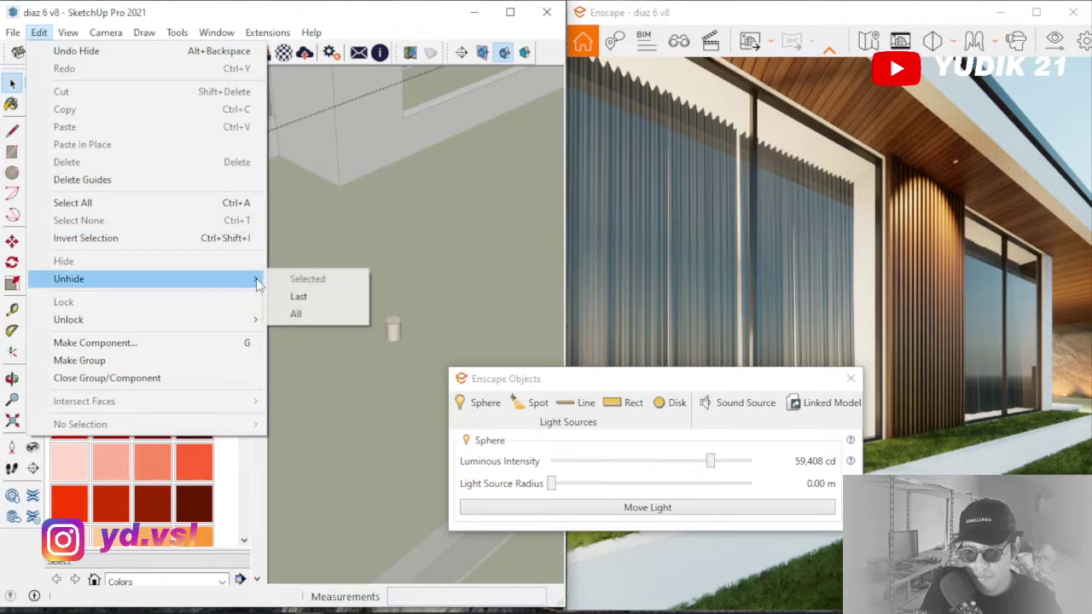
left_click(354, 313)
Leave the garden light group and open the disc group on the wood ceiling for editing
scroll(354, 435, "down", 5)
middle_click_drag(354, 435, 396, 351)
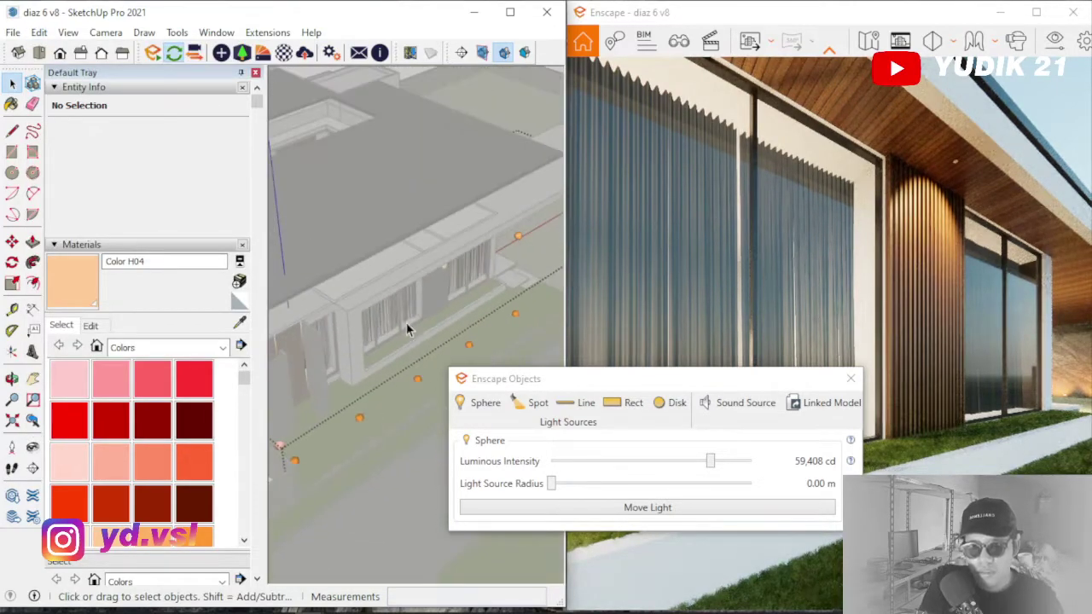
left_click(397, 352)
scroll(449, 246, "up", 6)
middle_click_drag(434, 290, 411, 115)
scroll(435, 294, "up", 3)
middle_click_drag(433, 286, 423, 175)
scroll(411, 271, "up", 8)
left_click(437, 272)
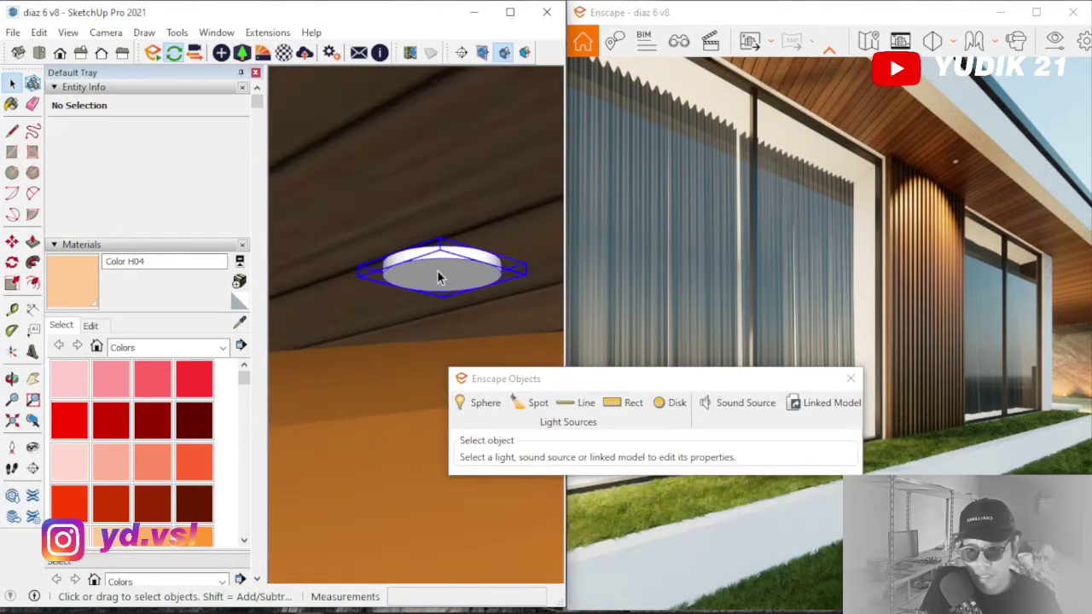
double_click(437, 272)
Paint all faces of the ceiling disc with Color H04 and leave its group
key("ctrl+a")
key("b")
left_click(461, 256)
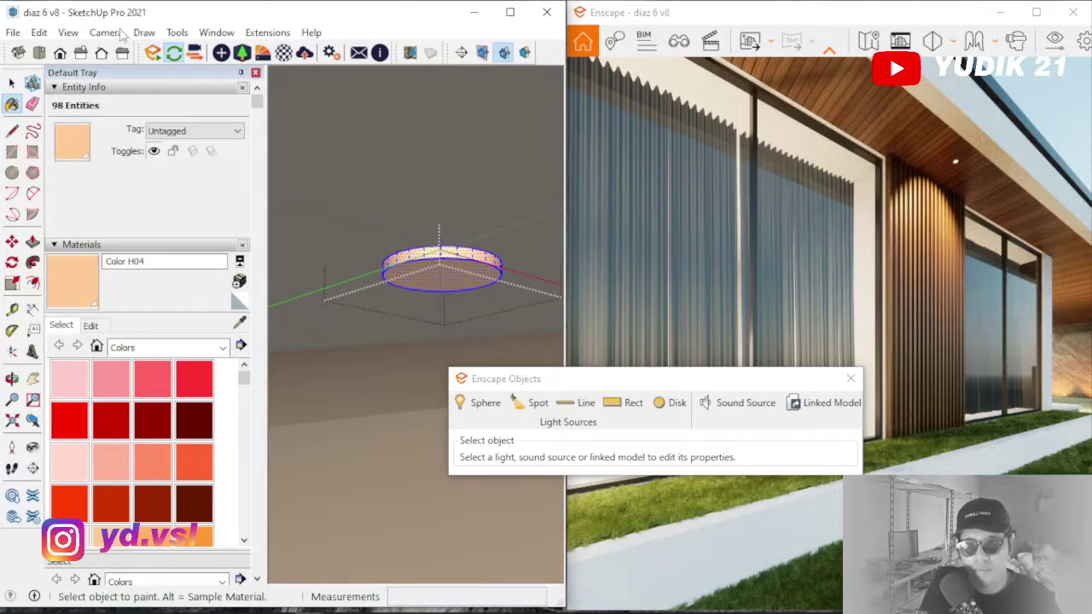
left_click(13, 84)
left_click(462, 177)
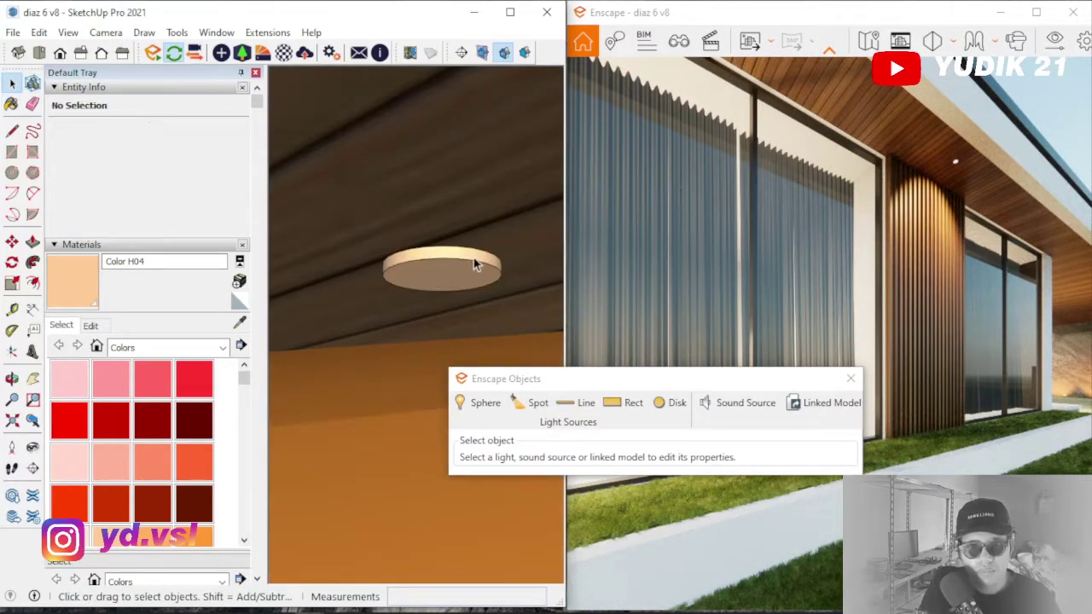
Move the lamp disc along the wood ceiling by about 50 mm and by another 21 mm in the same direction
left_click(441, 273)
left_click(12, 242)
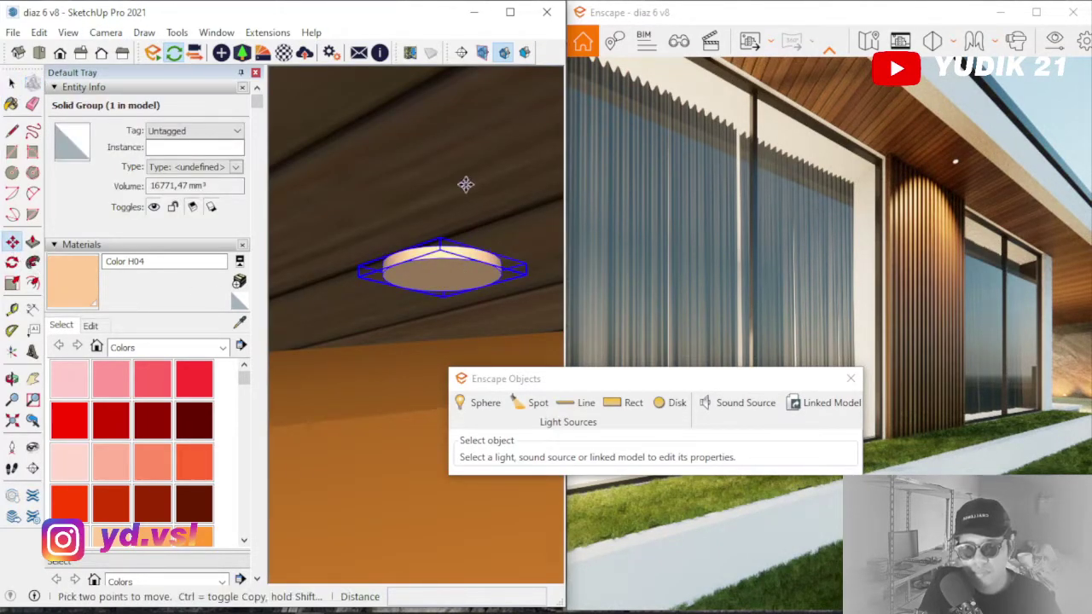
left_click(465, 185)
left_click(383, 220)
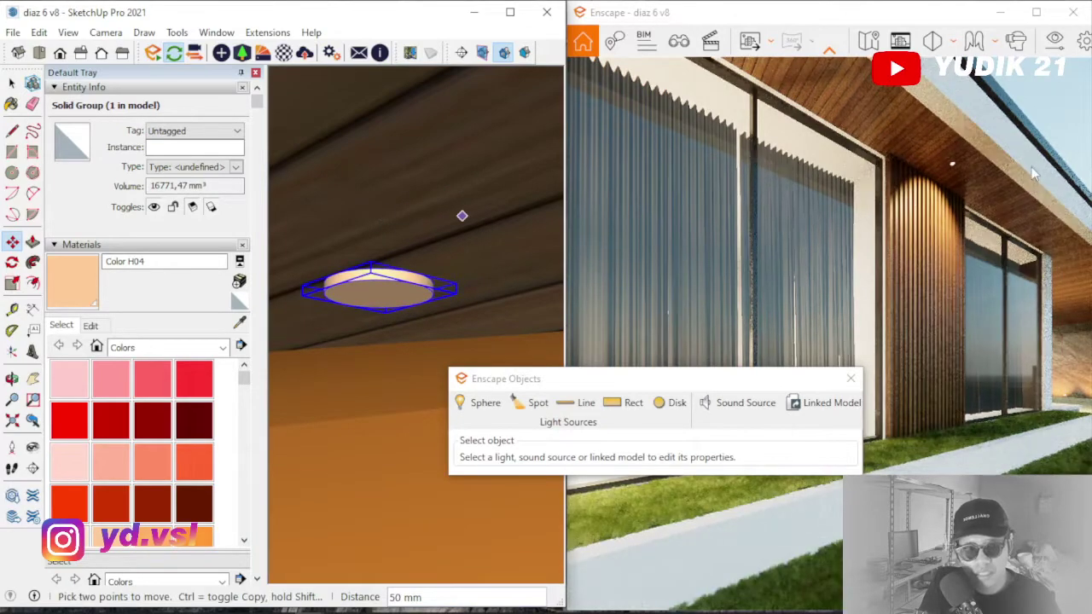
left_click(425, 236)
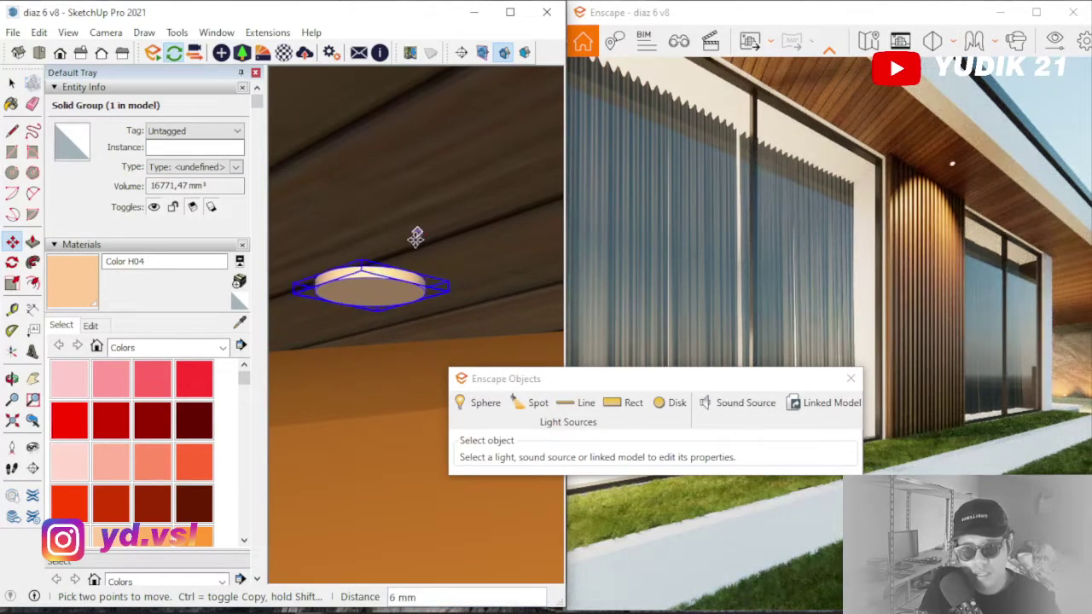
left_click(397, 244)
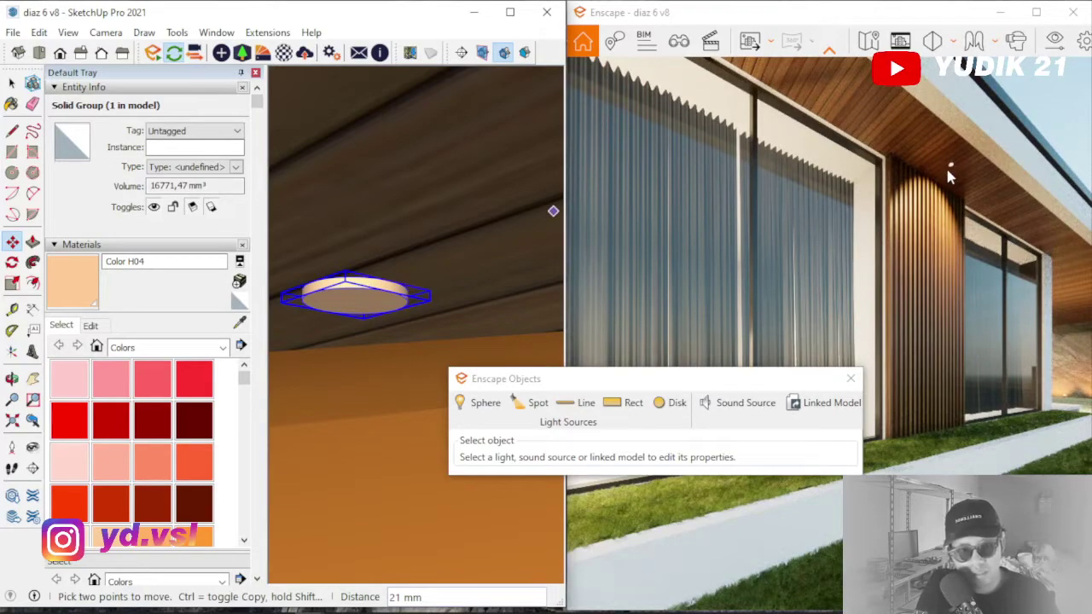
mouse_move(418, 229)
middle_mouse_down()
mouse_move(350, 267)
mouse_move(367, 277)
middle_mouse_up()
scroll(397, 236, "down", 6)
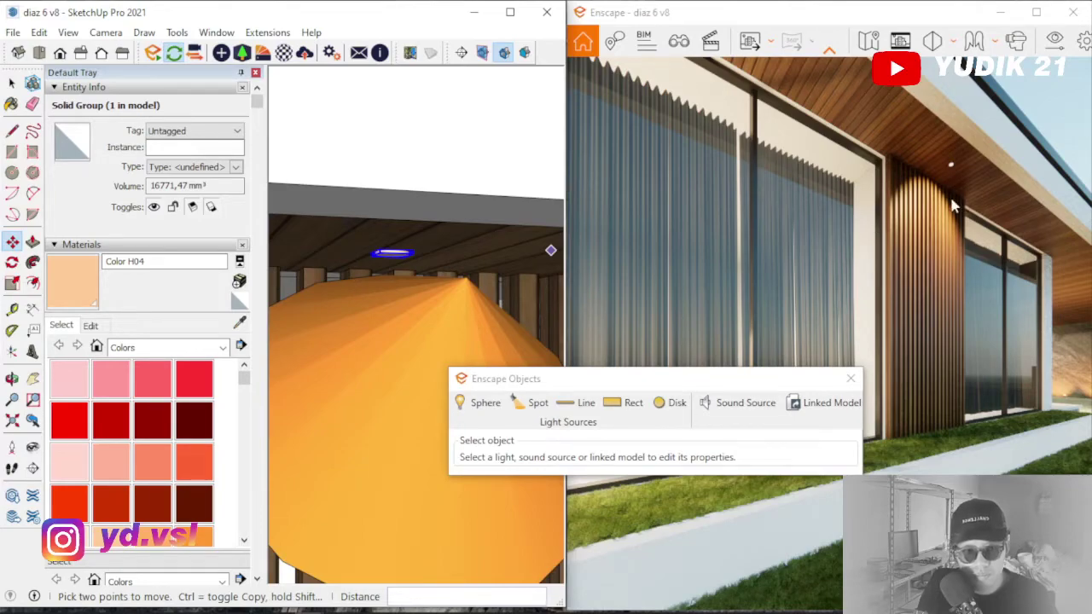
mouse_move(498, 235)
middle_mouse_down()
mouse_move(444, 248)
mouse_move(517, 264)
middle_mouse_up()
scroll(443, 248, "down", 5)
scroll(352, 373, "down", 6)
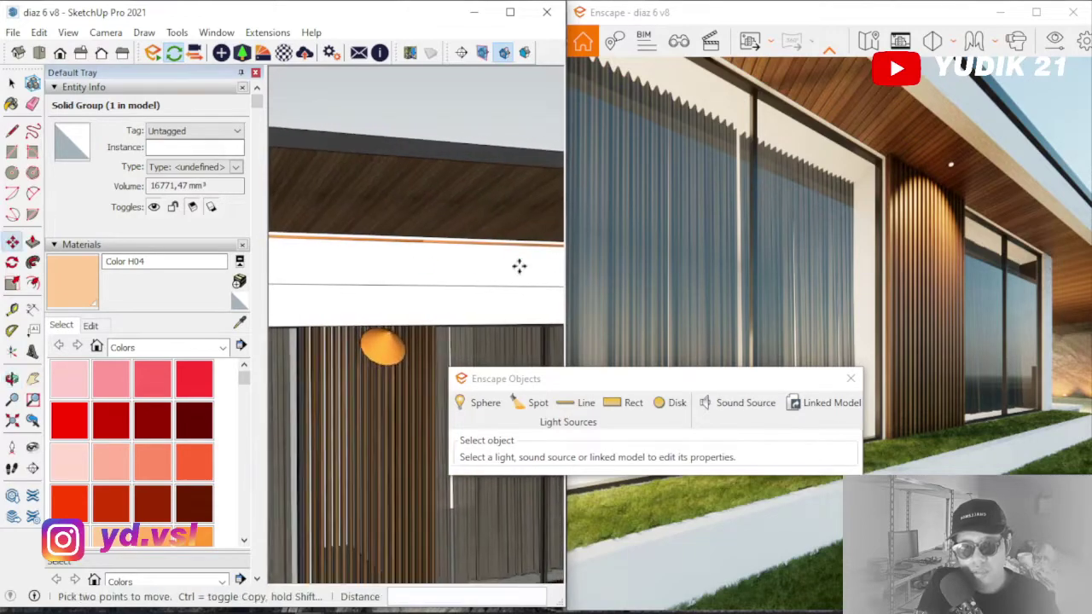
key("space")
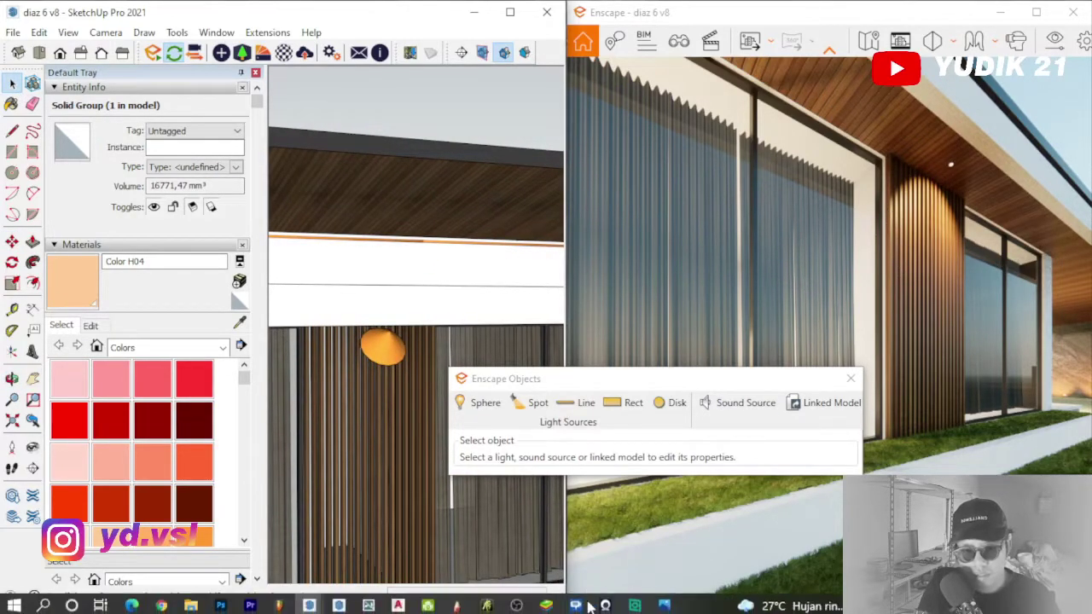
left_click(664, 602)
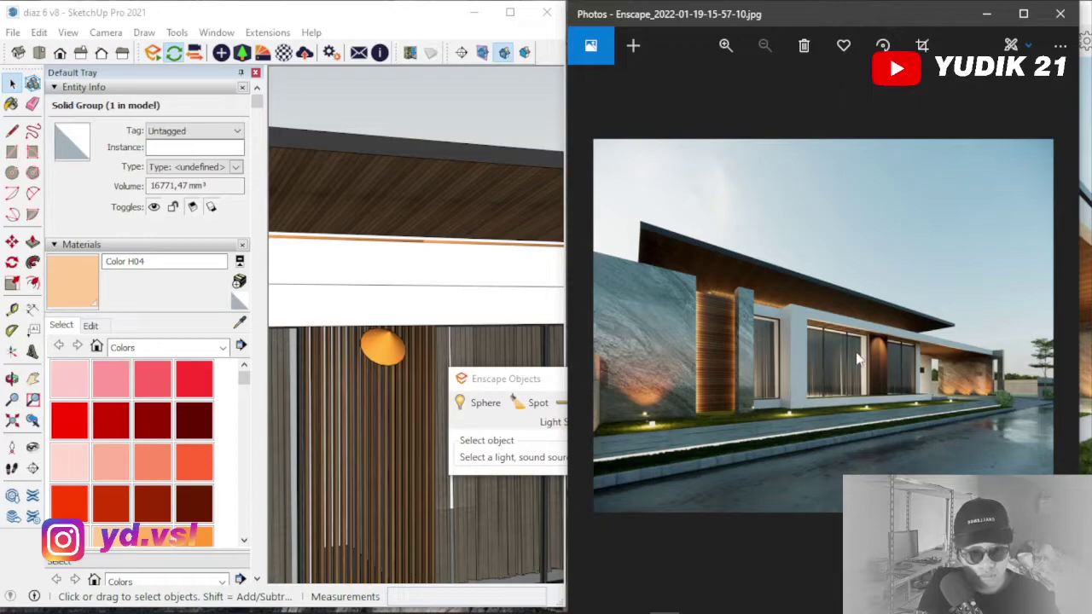
scroll(857, 358, "up", 5)
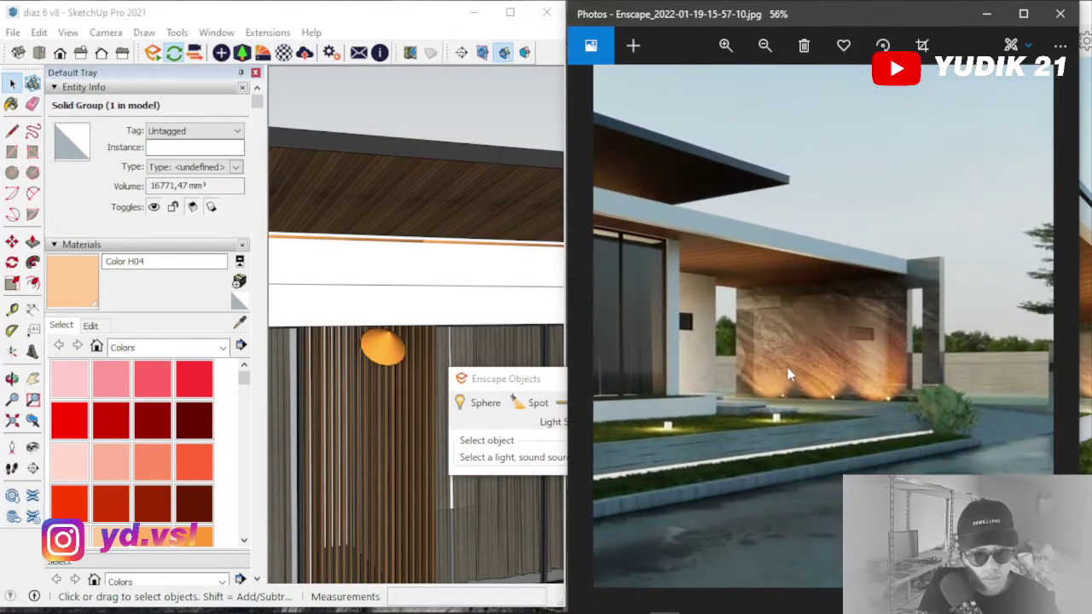
scroll(854, 383, "up", 4)
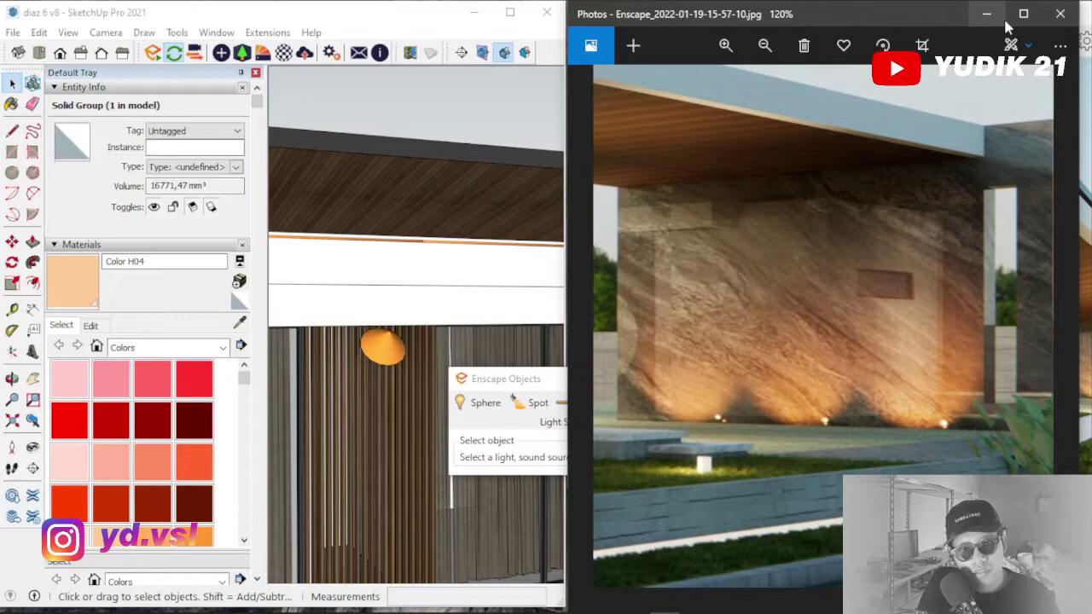
Open the spot light group at the base of the carport's stone wall and show the nearest spot light's Enscape settings
middle_click_drag(461, 321, 434, 346)
scroll(301, 363, "down", 10)
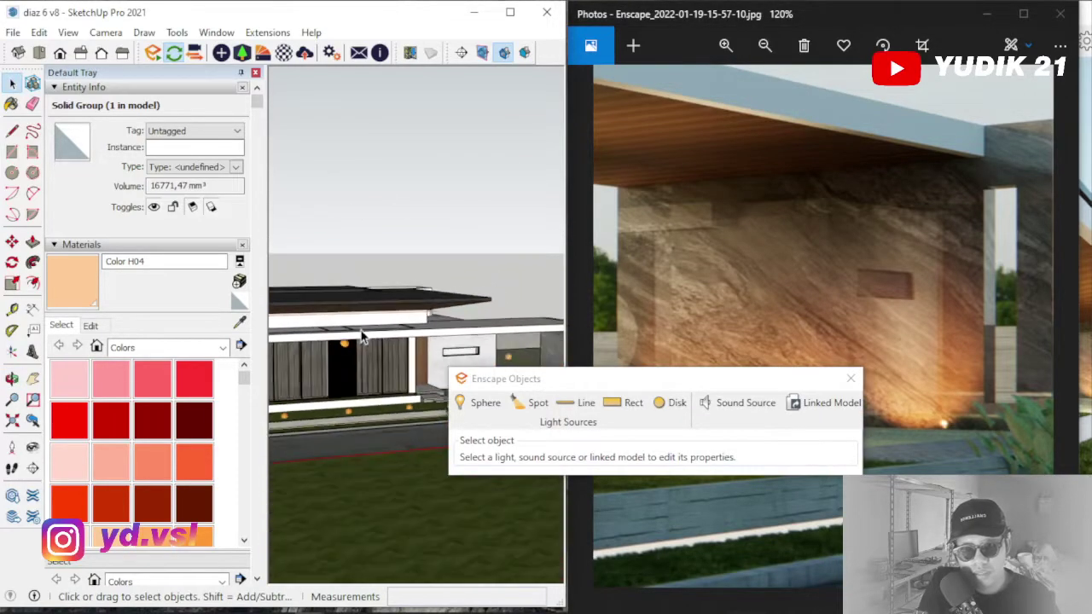
scroll(362, 337, "up", 8)
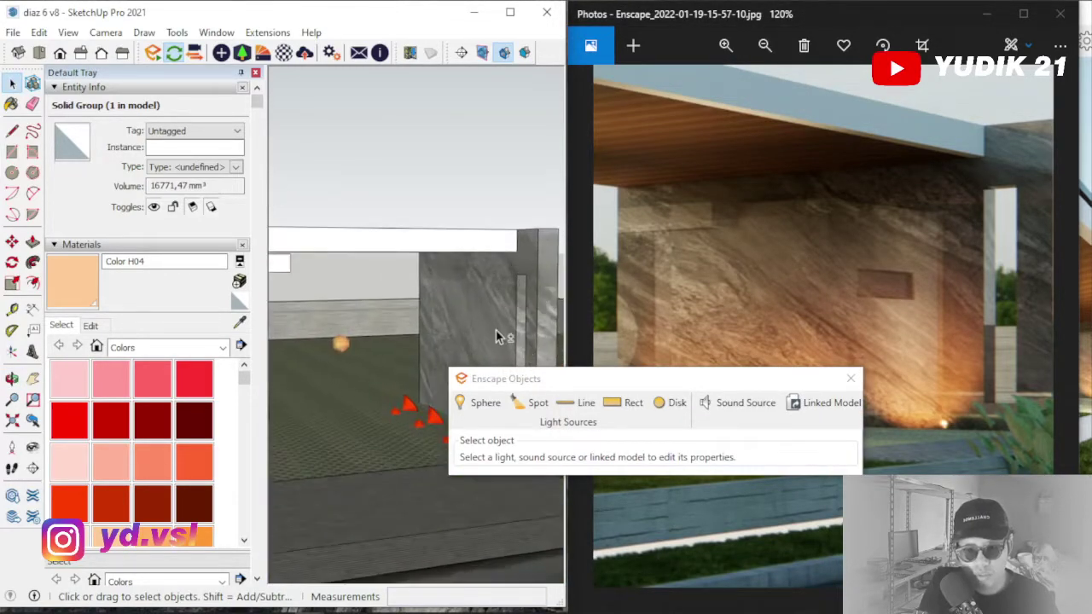
scroll(349, 376, "up", 5)
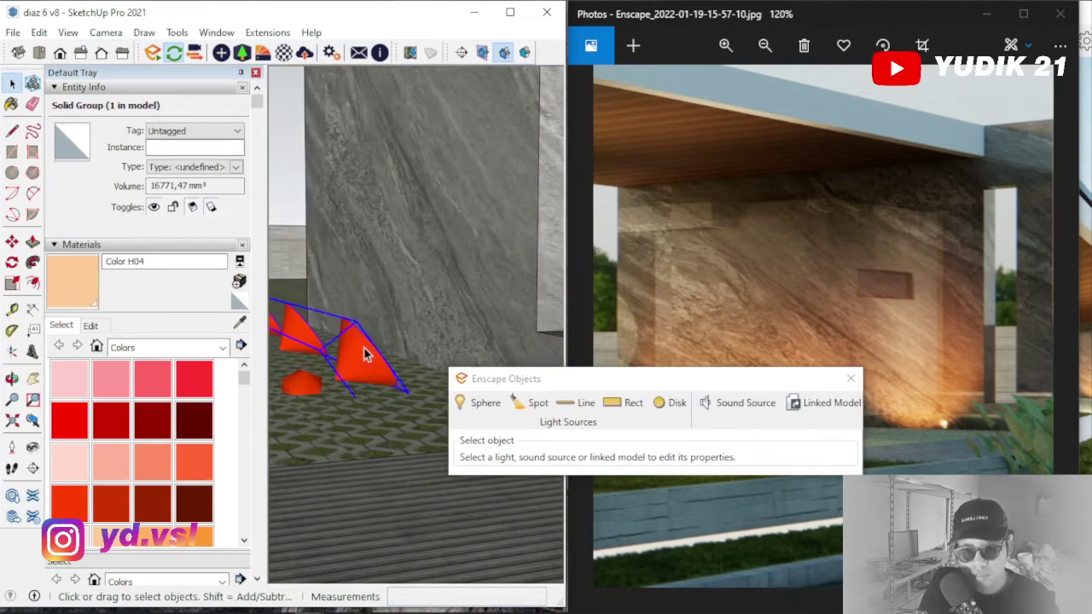
left_click(365, 353)
right_click(362, 345)
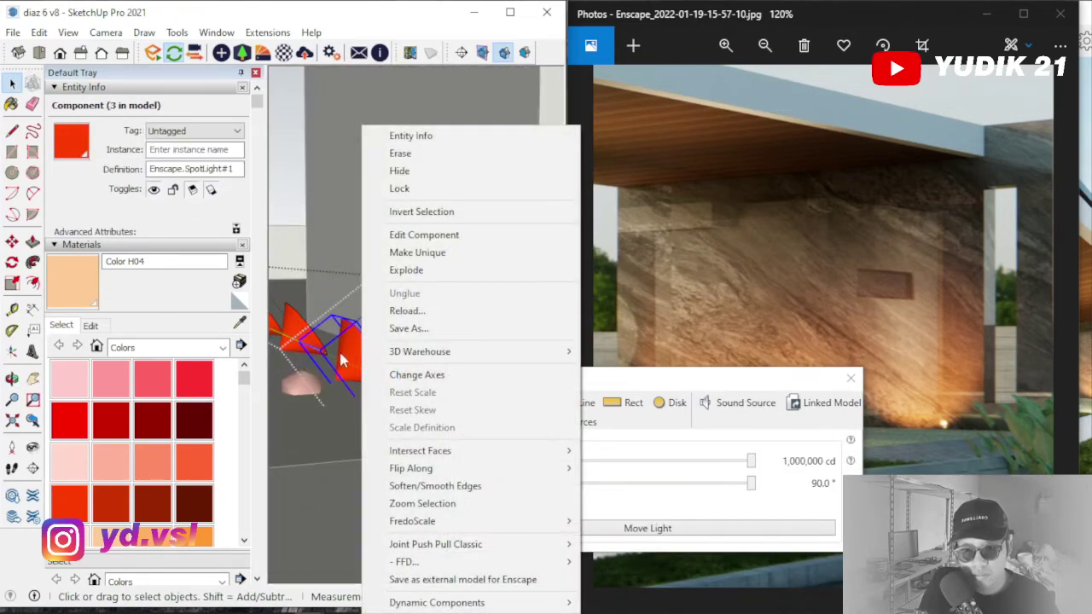
left_click(340, 358)
left_click_drag(559, 378, 592, 162)
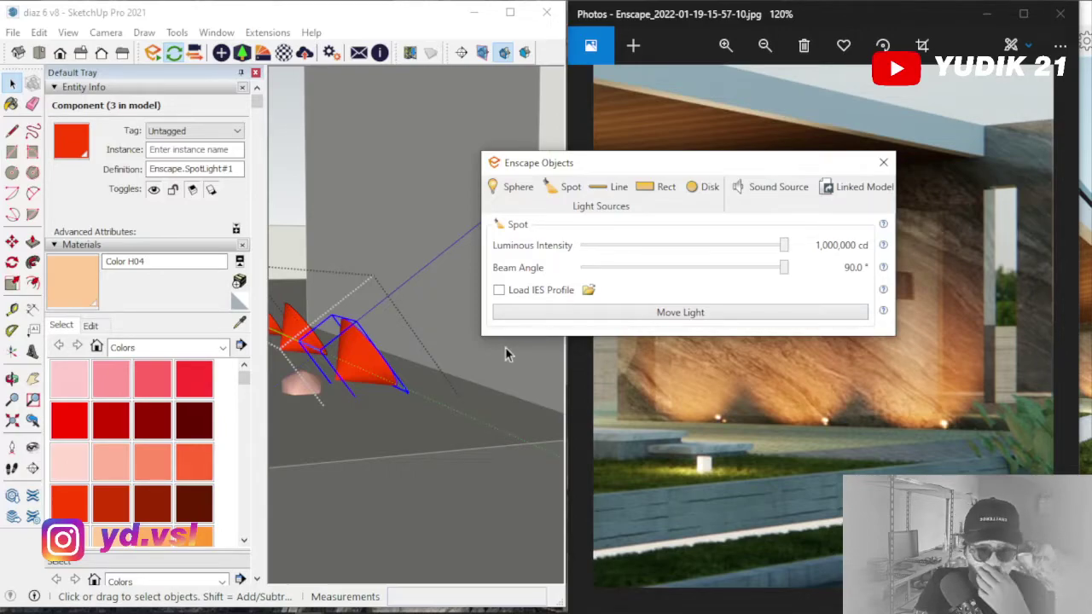
Leave the spot light group and measure the distance from the stone wall's base to the nearest spot light
middle_click_drag(389, 367, 290, 459)
middle_click_drag(414, 421, 448, 382)
scroll(447, 388, "down", 5)
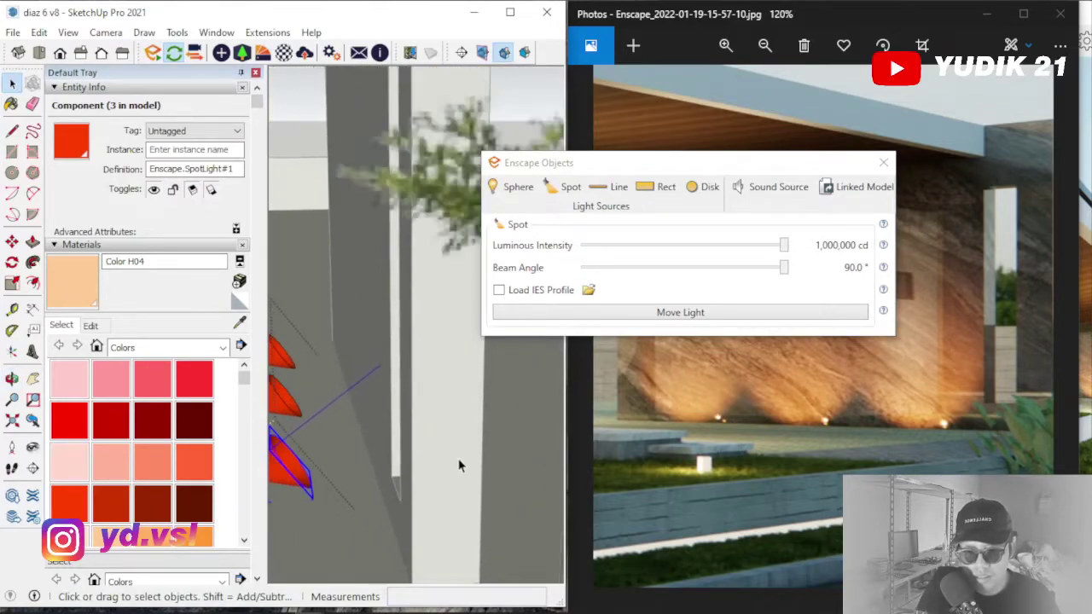
mouse_move(307, 490)
middle_mouse_down()
mouse_move(378, 438)
mouse_move(273, 422)
middle_mouse_up()
scroll(378, 438, "down", 2)
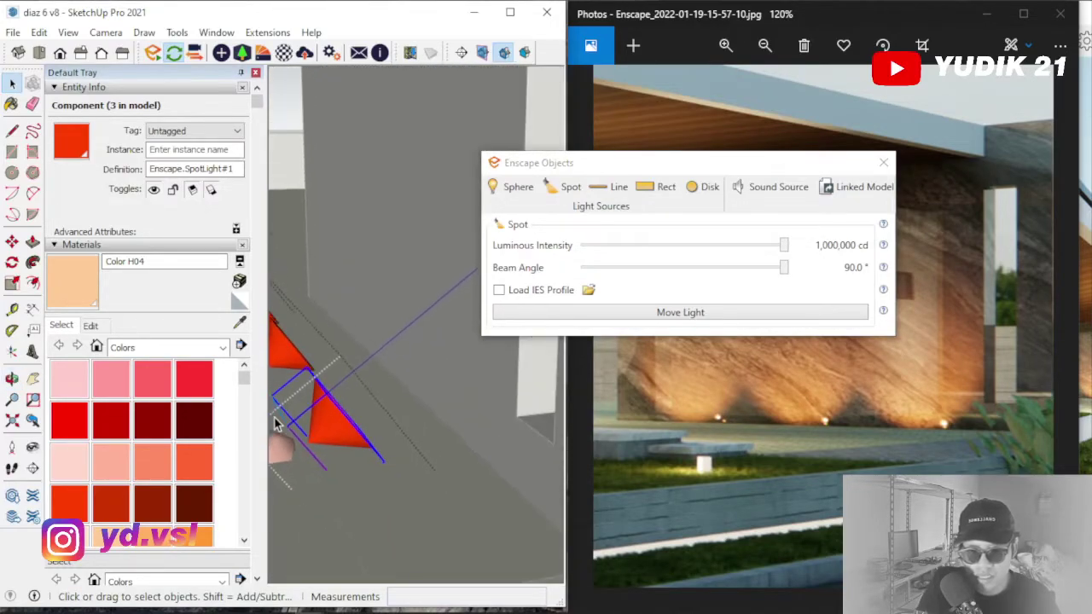
scroll(410, 442, "up", 2)
mouse_move(409, 442)
middle_mouse_down()
mouse_move(393, 479)
mouse_move(343, 439)
middle_mouse_up()
left_click(344, 438)
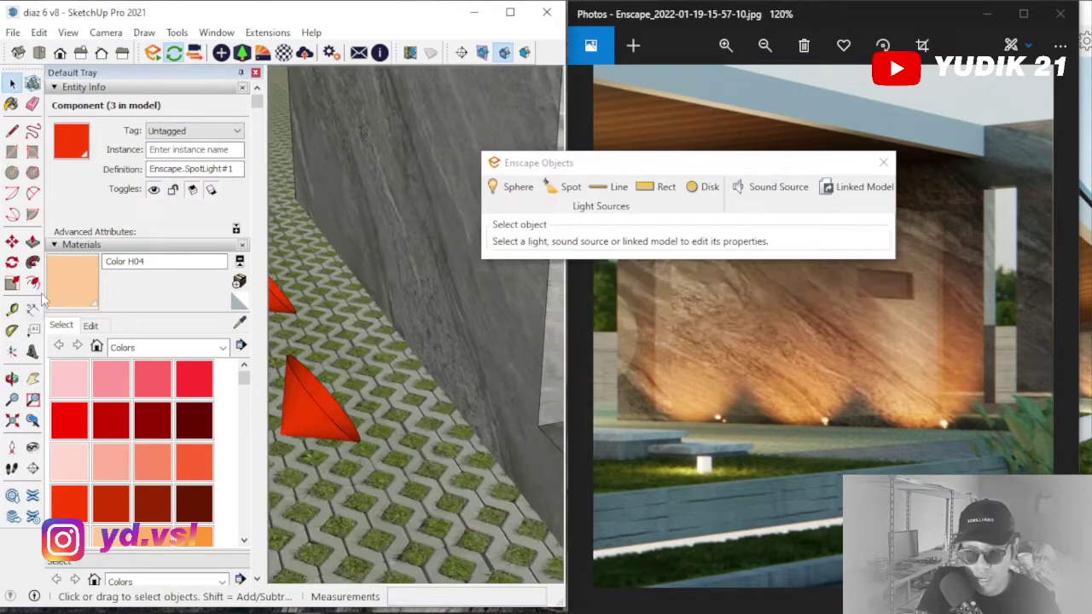
left_click(14, 312)
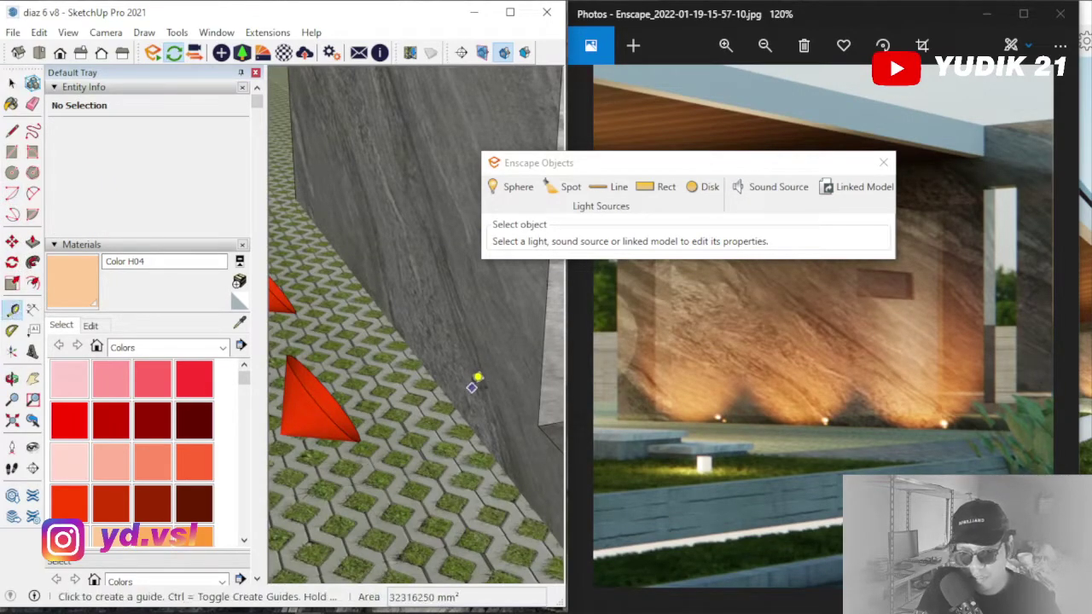
left_click(388, 394)
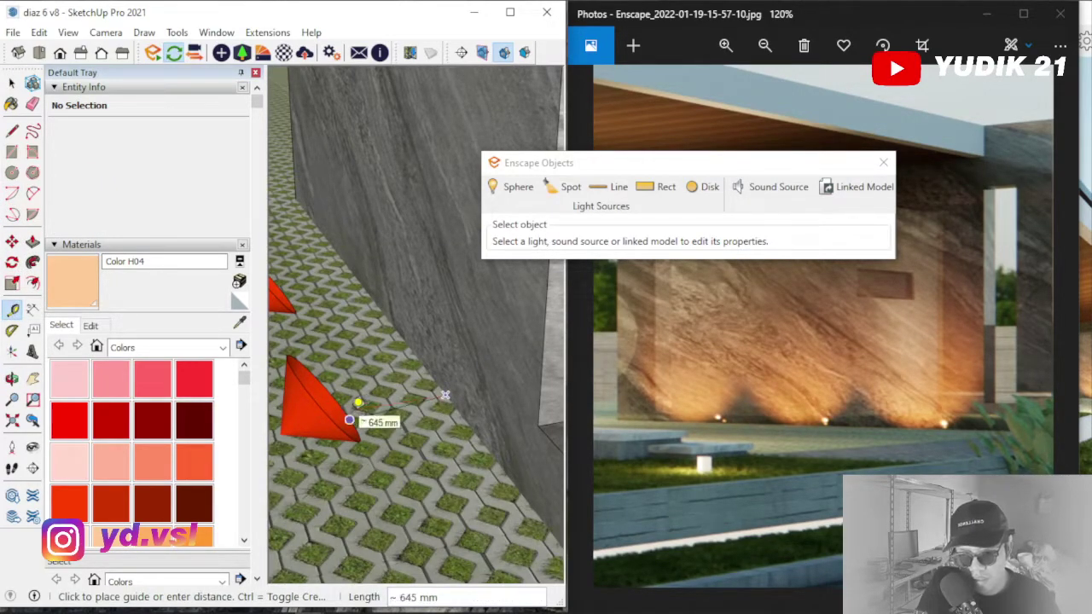
Examine the spacing and aim of the three red spot lights and the smaller red lights beside them in the carport
scroll(410, 465, "down", 3)
mouse_move(395, 471)
middle_mouse_down()
mouse_move(501, 412)
mouse_move(489, 397)
mouse_move(310, 410)
middle_mouse_up()
scroll(477, 404, "down", 1)
scroll(378, 401, "up", 5)
mouse_move(383, 415)
middle_mouse_down()
mouse_move(392, 401)
mouse_move(461, 410)
mouse_move(455, 434)
mouse_move(301, 351)
middle_mouse_up()
scroll(461, 411, "down", 5)
scroll(483, 429, "down", 4)
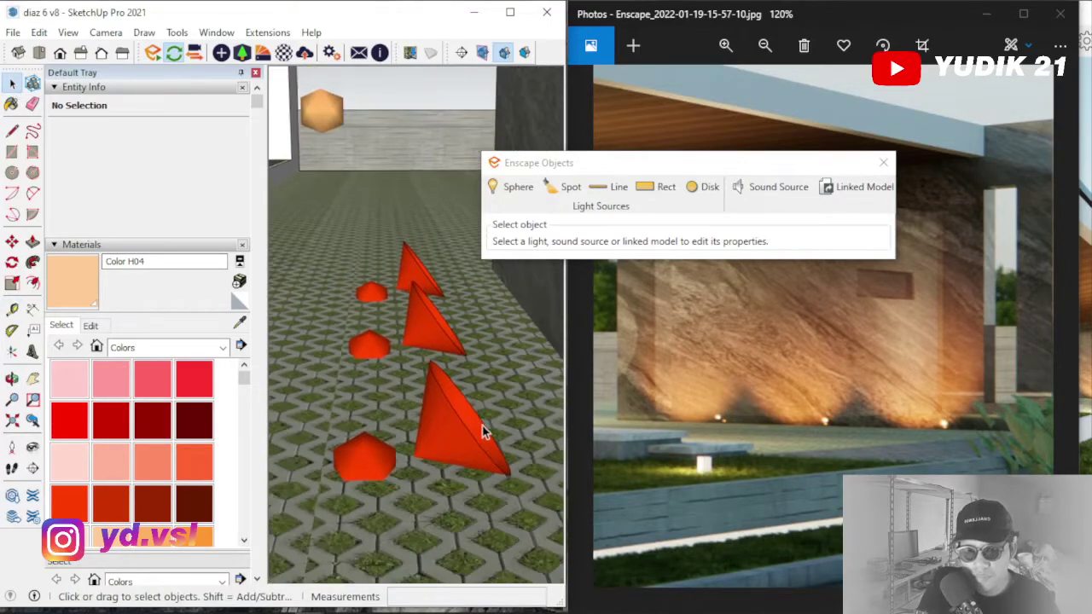
mouse_move(478, 434)
middle_mouse_down()
mouse_move(465, 417)
mouse_move(442, 426)
middle_mouse_up()
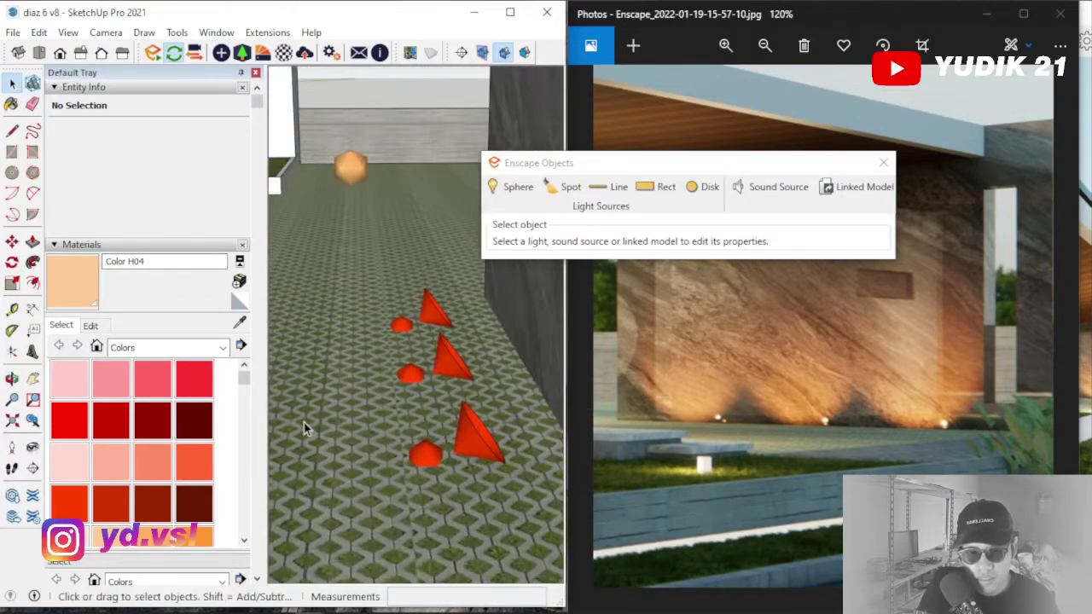
scroll(453, 452, "up", 5)
scroll(512, 383, "down", 8)
scroll(512, 390, "down", 8)
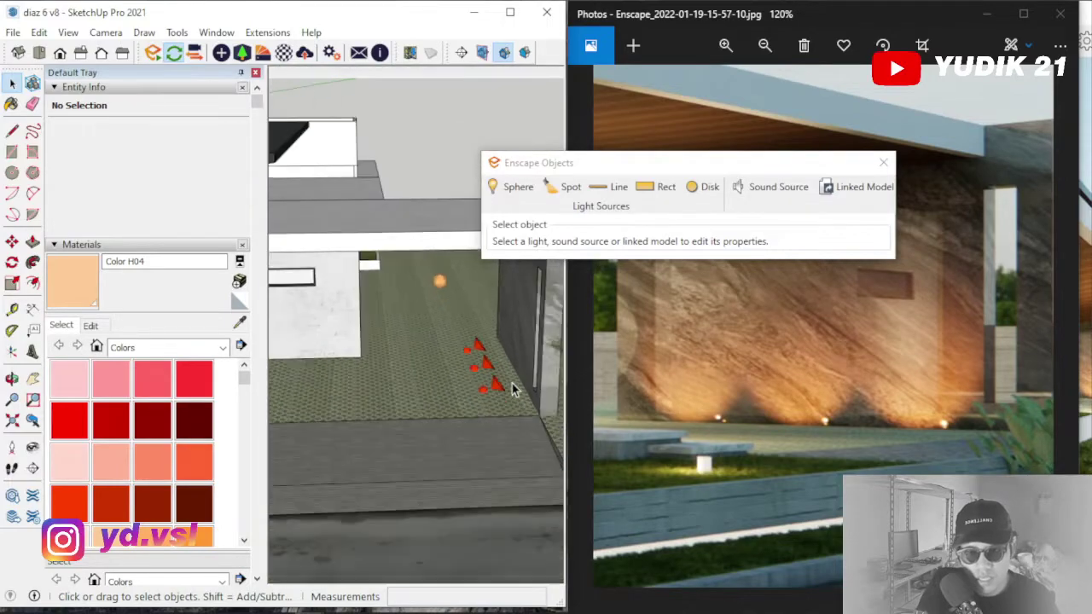
scroll(384, 368, "up", 2)
scroll(410, 375, "down", 5)
scroll(520, 394, "up", 3)
scroll(521, 394, "up", 6)
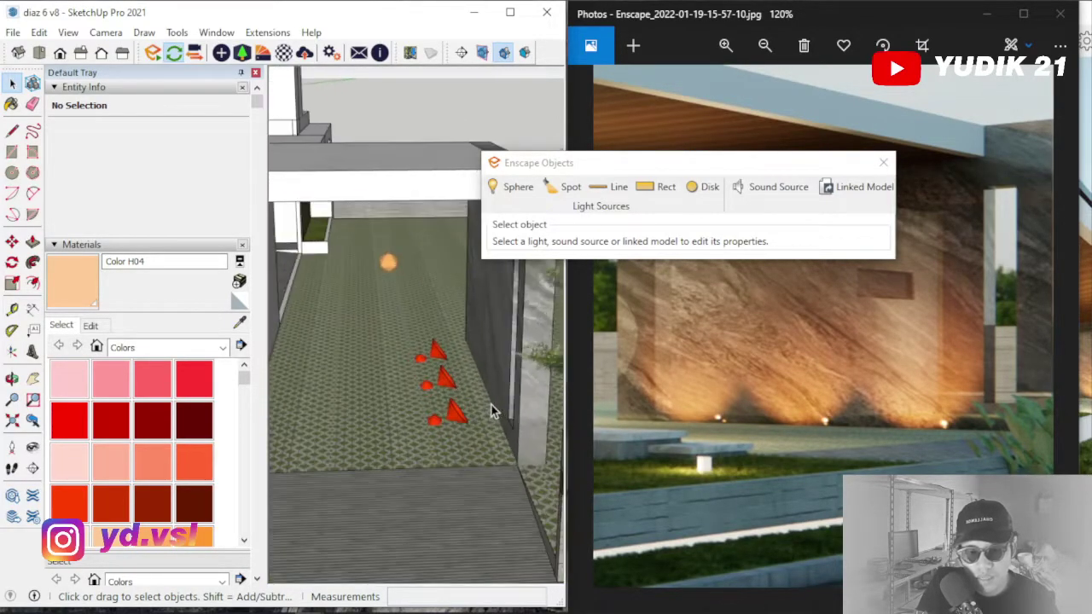
middle_click_drag(450, 424, 481, 372)
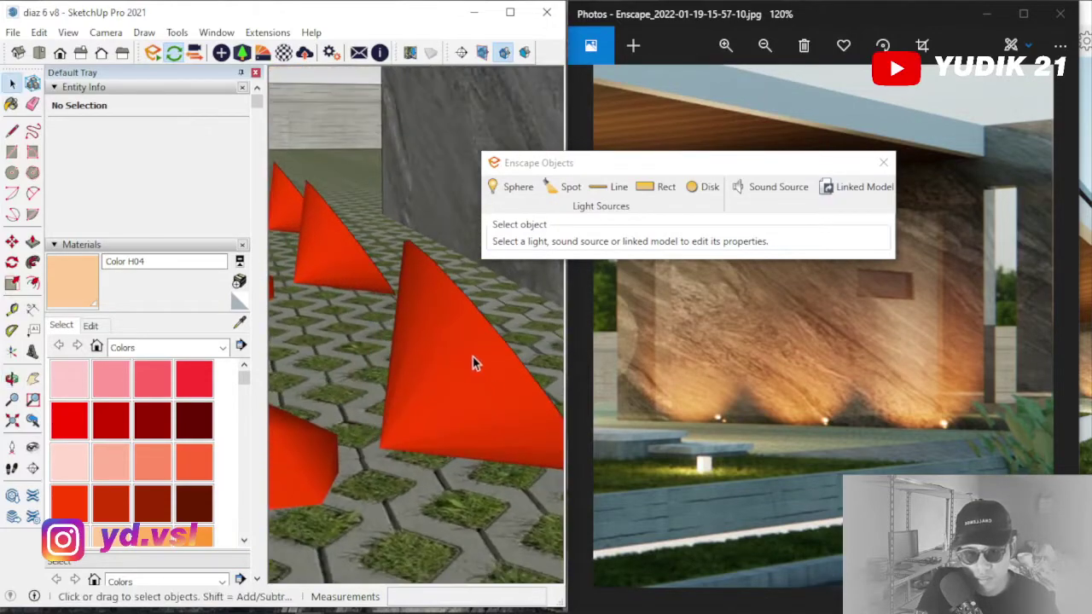
Compare the single spot light on the slat wall with the row of uplights along the carport's stone wall
scroll(515, 378, "down", 6)
scroll(514, 392, "down", 5)
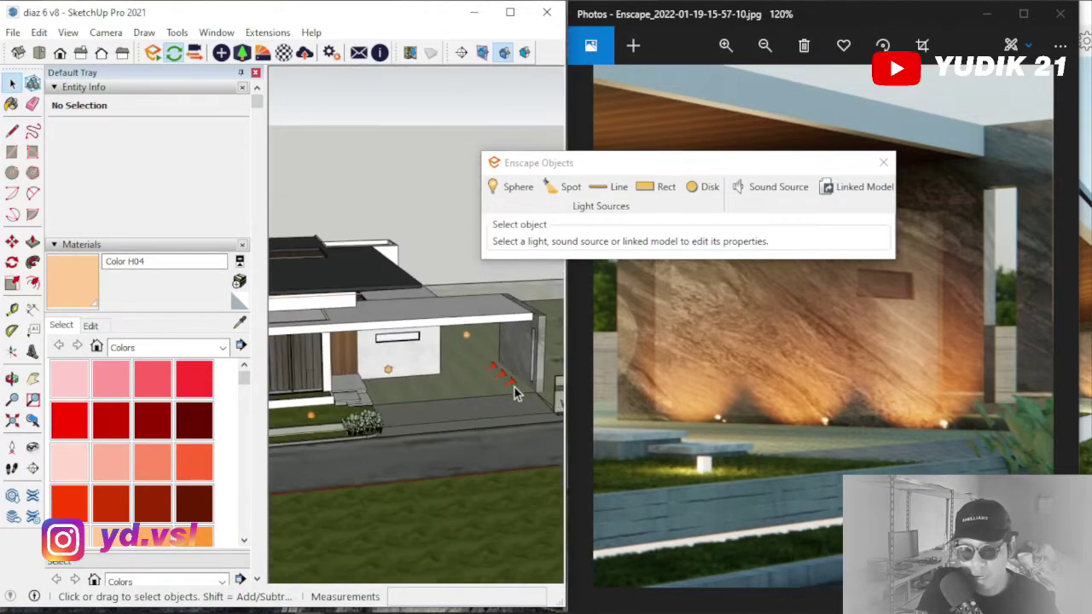
scroll(278, 365, "up", 4)
scroll(472, 335, "down", 4)
scroll(334, 354, "up", 6)
scroll(362, 379, "down", 8)
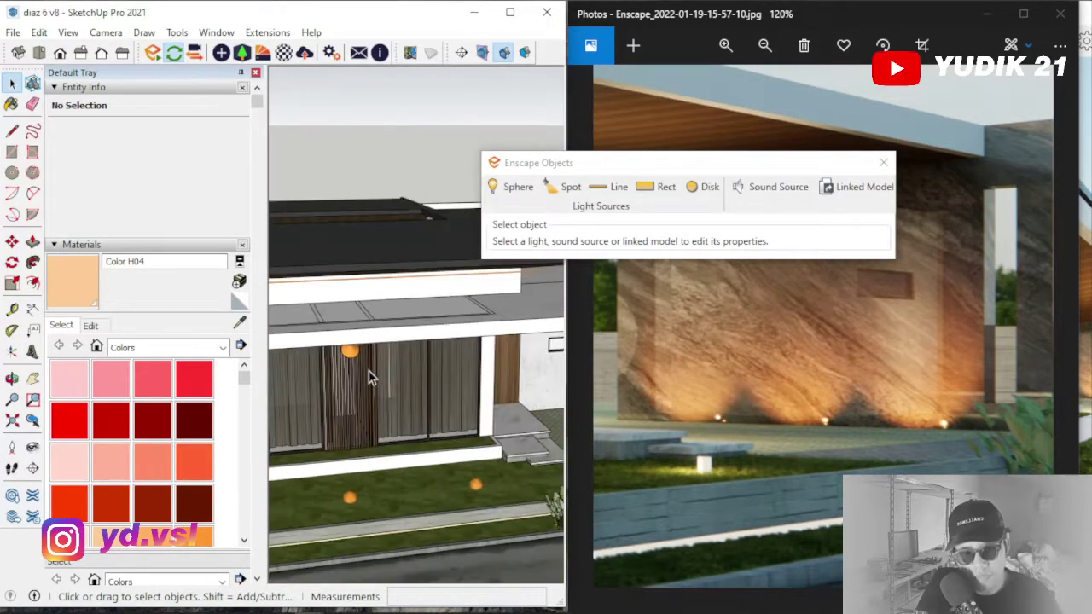
scroll(419, 419, "up", 10)
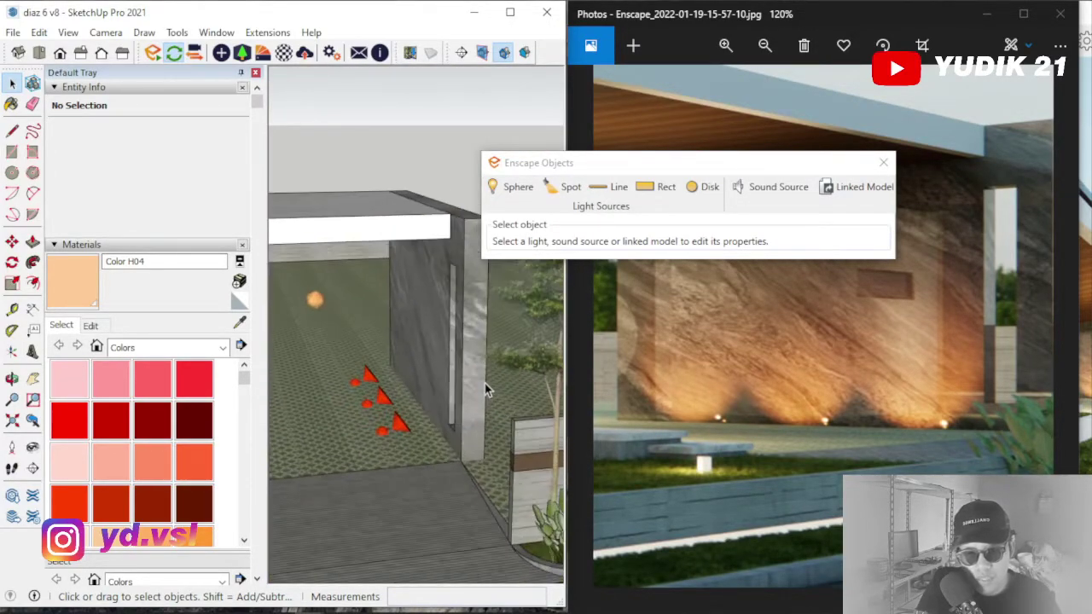
mouse_move(462, 366)
middle_mouse_down()
mouse_move(455, 309)
mouse_move(517, 284)
middle_mouse_up()
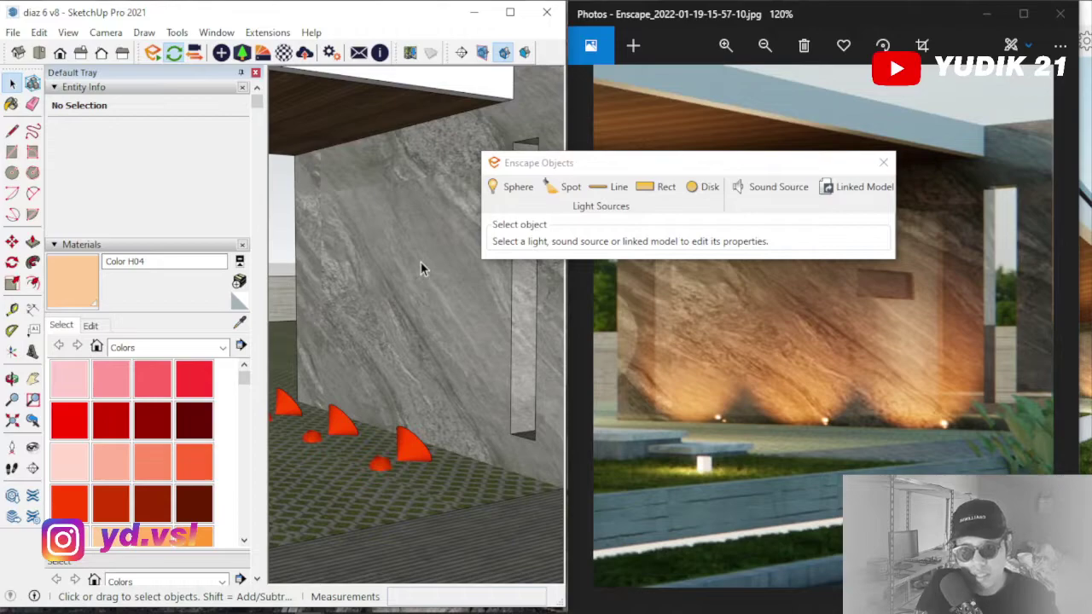
middle_click_drag(406, 301, 410, 291)
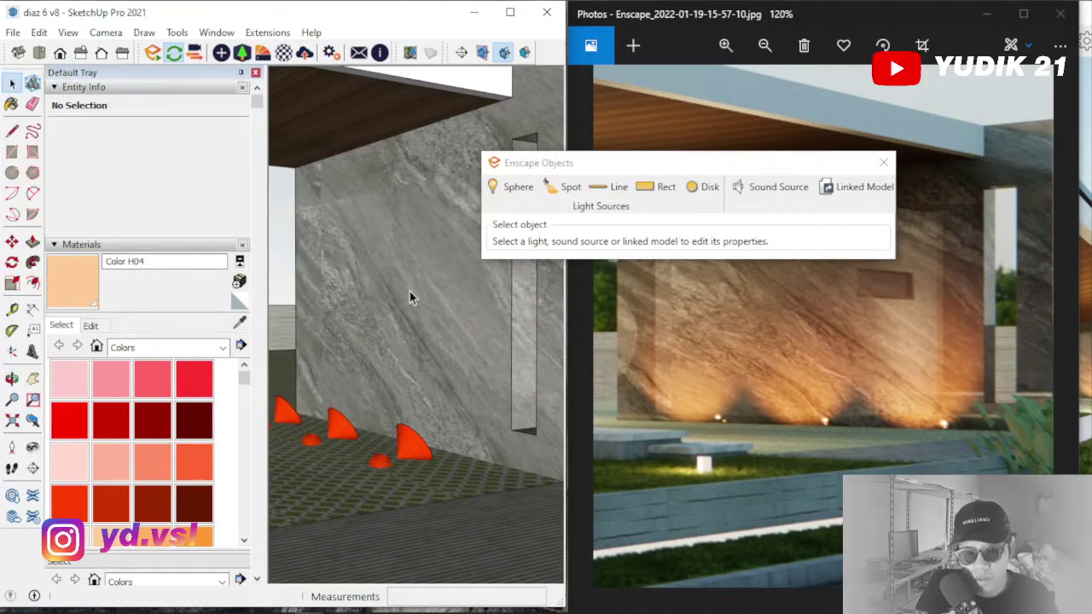
scroll(455, 338, "down", 2)
scroll(432, 391, "up", 5)
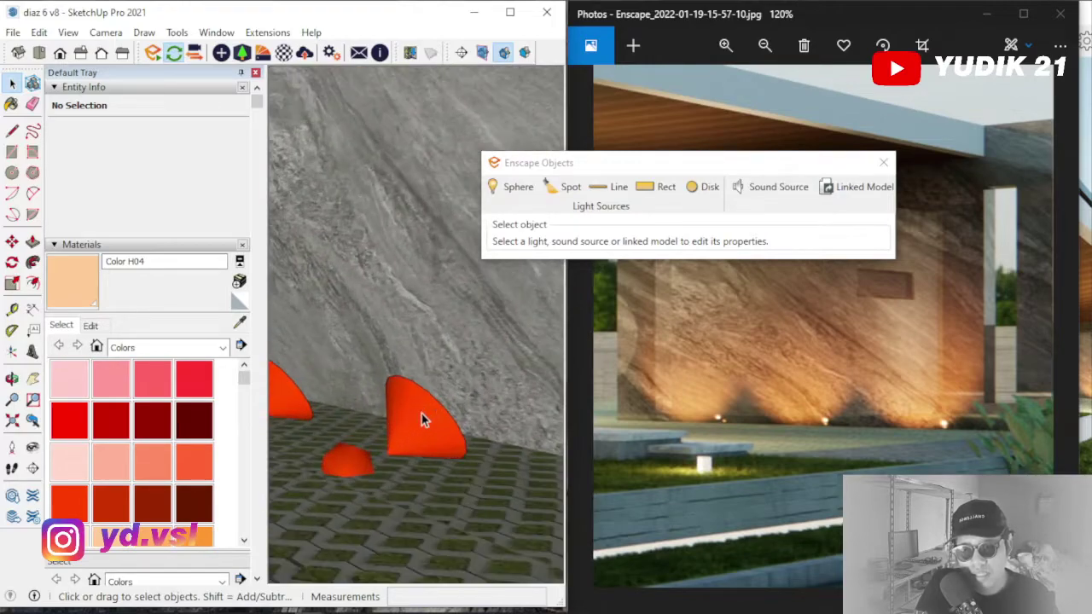
Check which lights belong to the stone wall's spot light group, clear the selection and inspect the spot light above the slat wall
left_click(416, 412)
scroll(465, 379, "down", 5)
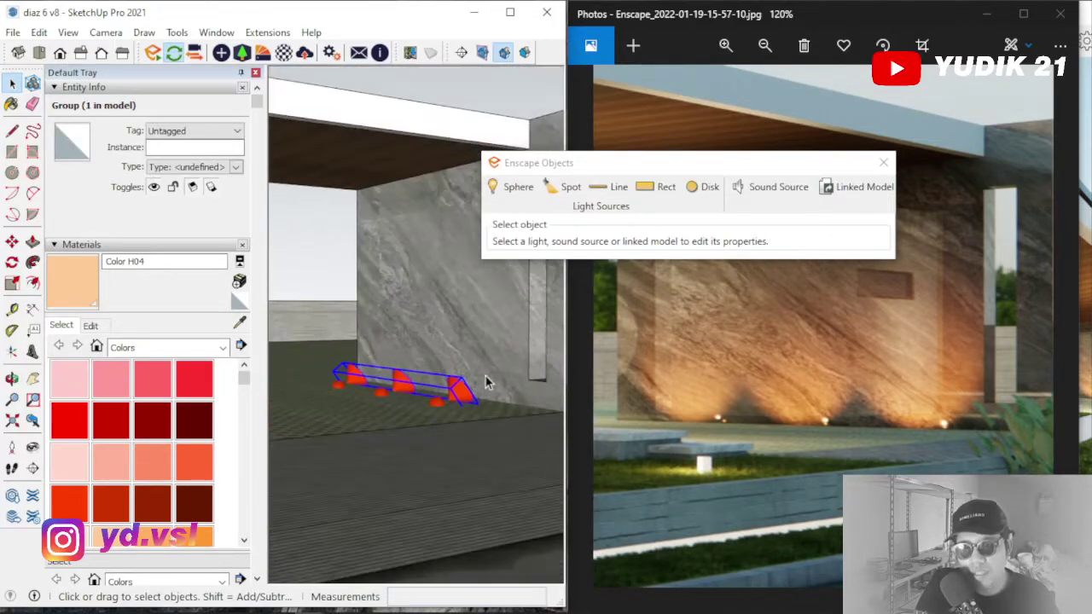
scroll(503, 363, "down", 3)
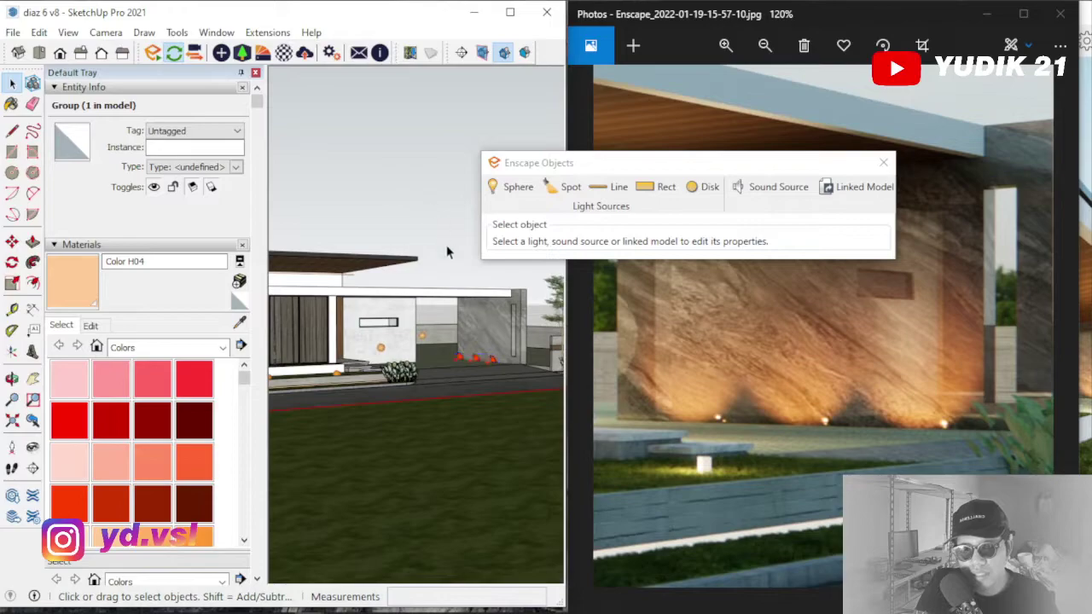
left_click(441, 229)
scroll(346, 334, "up", 8)
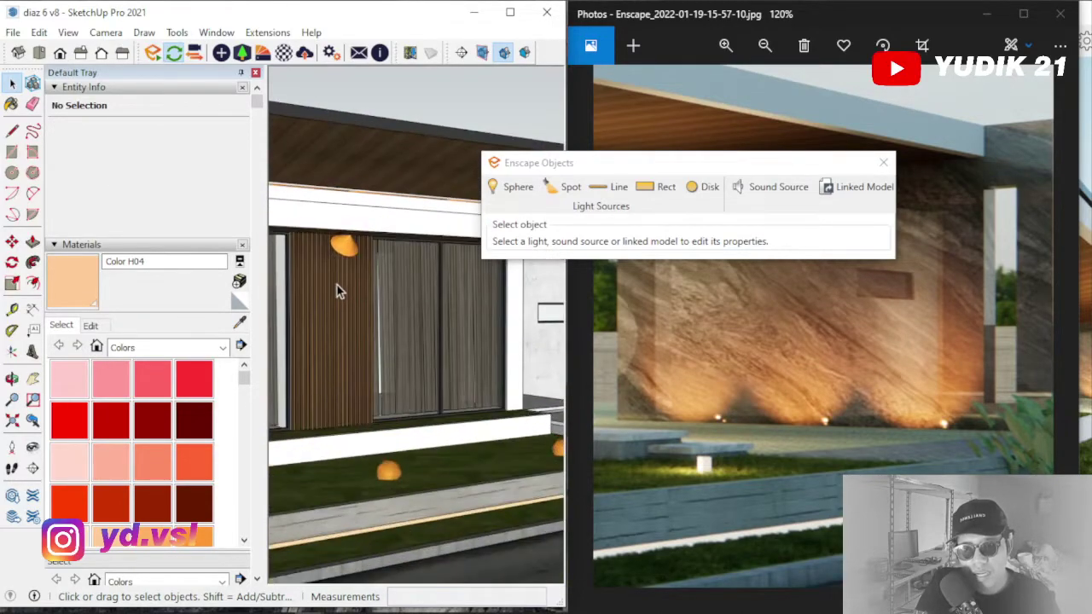
scroll(335, 277, "up", 8)
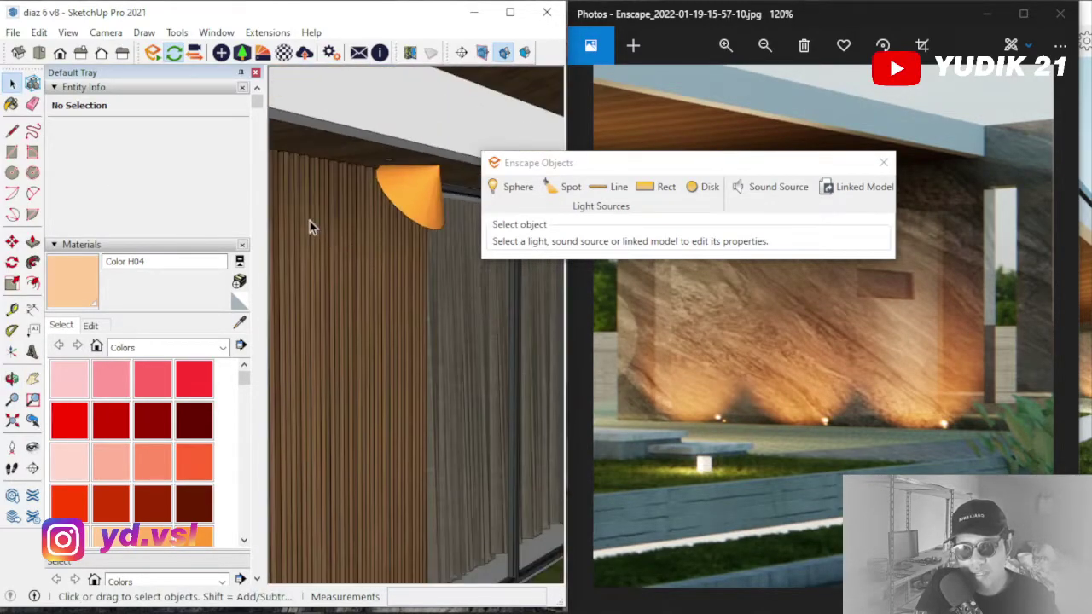
Select the slat wall group and examine the spot light and ceiling lamp disc above it from below
scroll(312, 224, "up", 5)
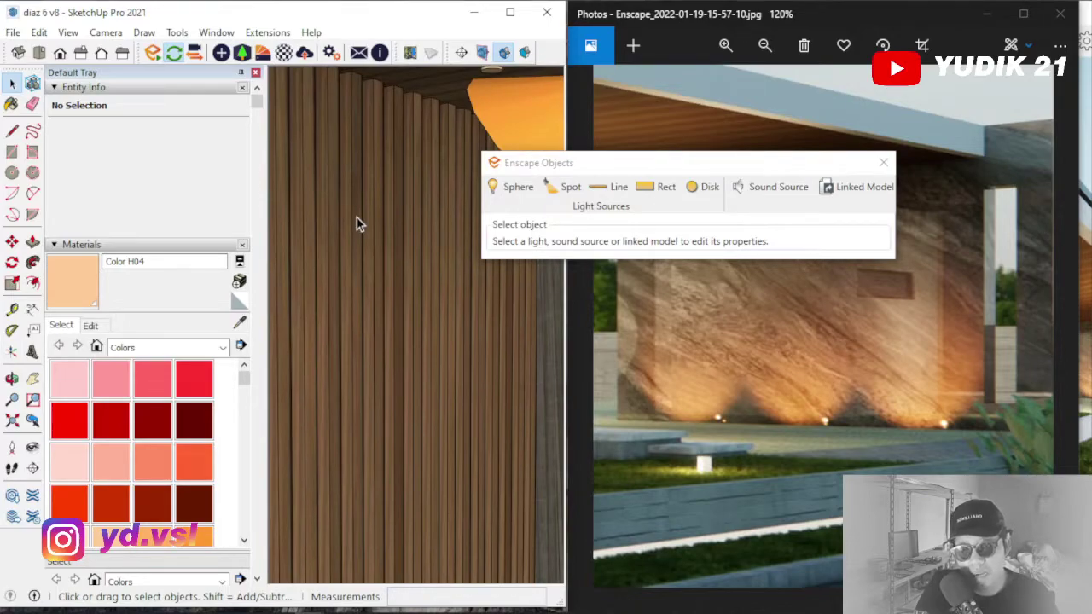
left_click(391, 210)
scroll(309, 281, "down", 5)
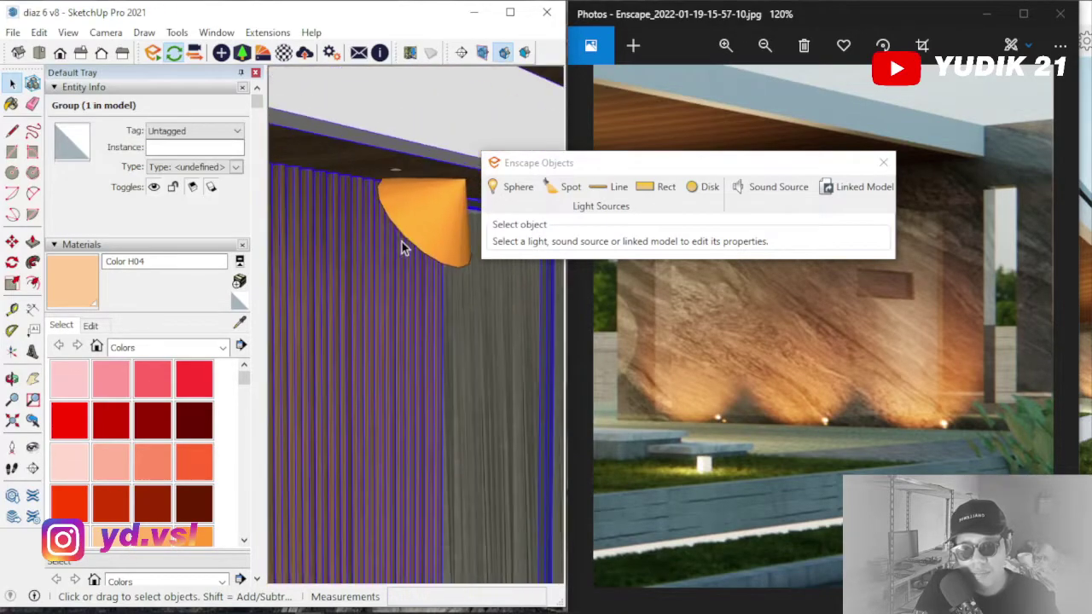
mouse_move(363, 239)
middle_mouse_down()
mouse_move(359, 251)
mouse_move(370, 212)
middle_mouse_up()
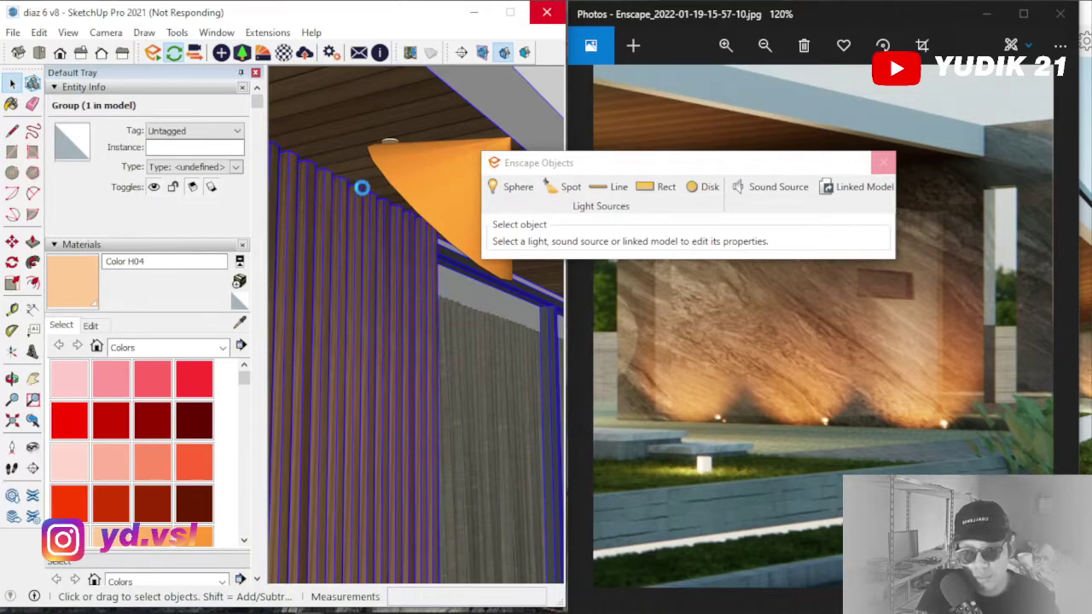
Examine the light falling on the slat wall and the carport stone wall in the reference render photo
left_click(706, 356)
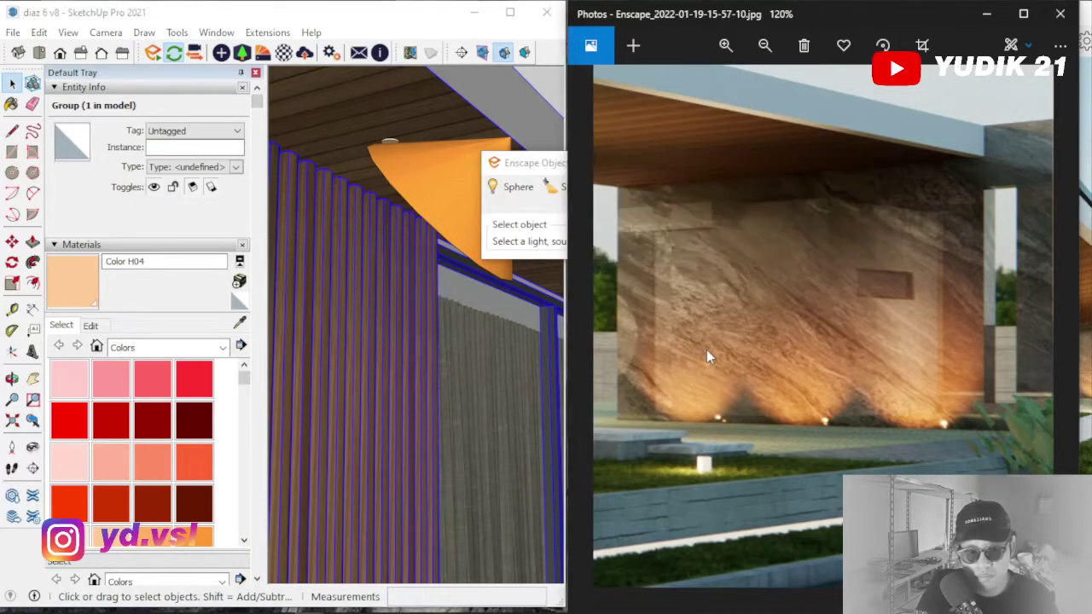
scroll(695, 346, "down", 5)
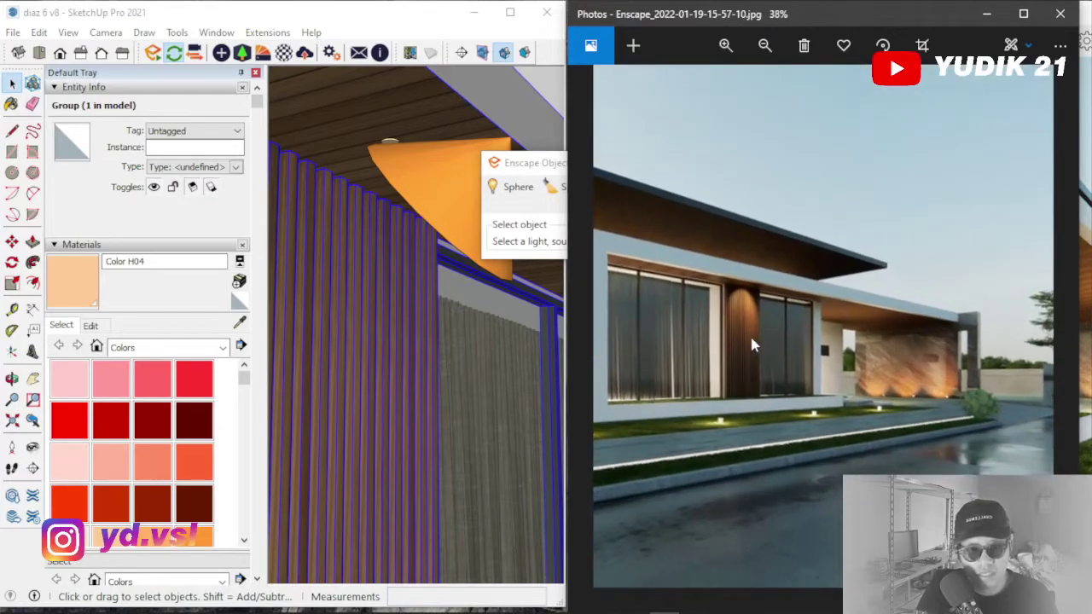
scroll(752, 342, "up", 4)
scroll(669, 328, "down", 3)
scroll(957, 401, "up", 3)
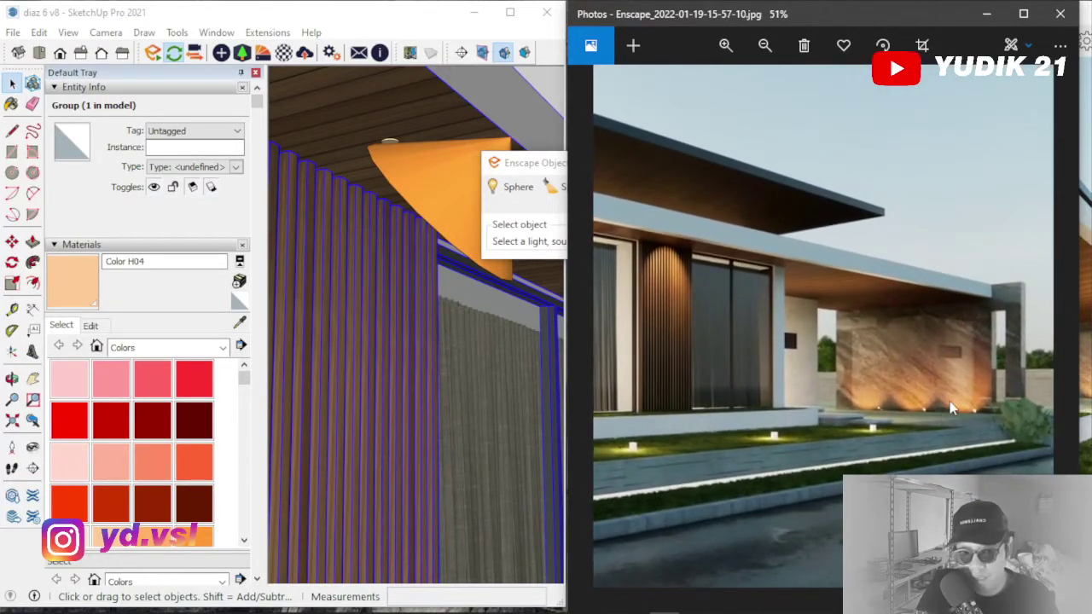
Select the spot light above the slat wall and check its luminous intensity and beam angle
left_click(429, 196)
scroll(312, 280, "down", 4)
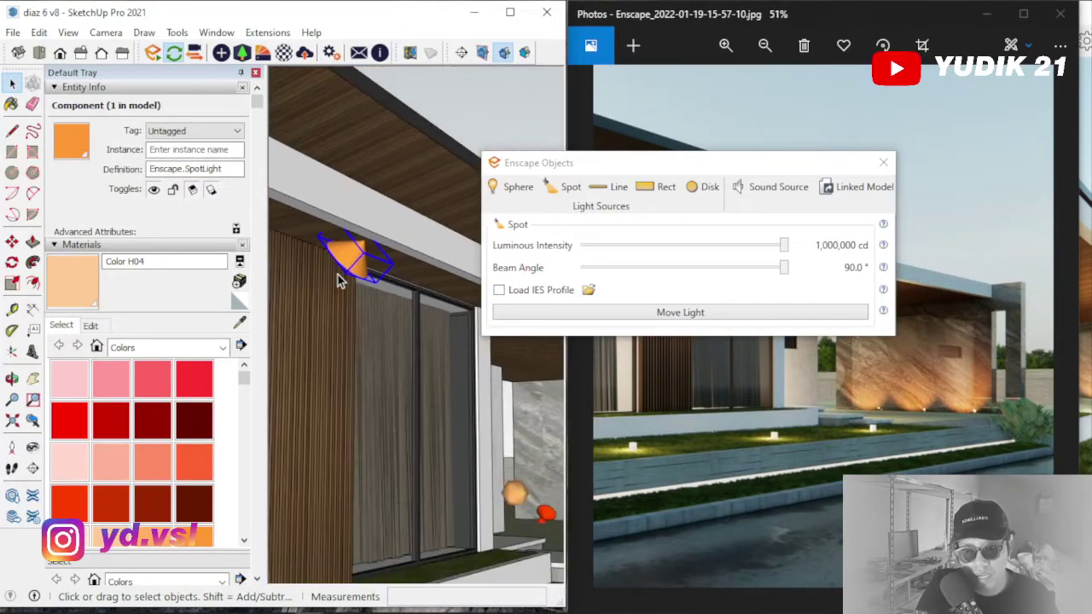
scroll(324, 299, "down", 4)
Examine the small red lights placed beside the red spot lights at the base of the carport stone wall
scroll(519, 390, "up", 3)
scroll(519, 381, "up", 4)
scroll(425, 380, "down", 3)
scroll(438, 388, "down", 2)
scroll(472, 460, "up", 6)
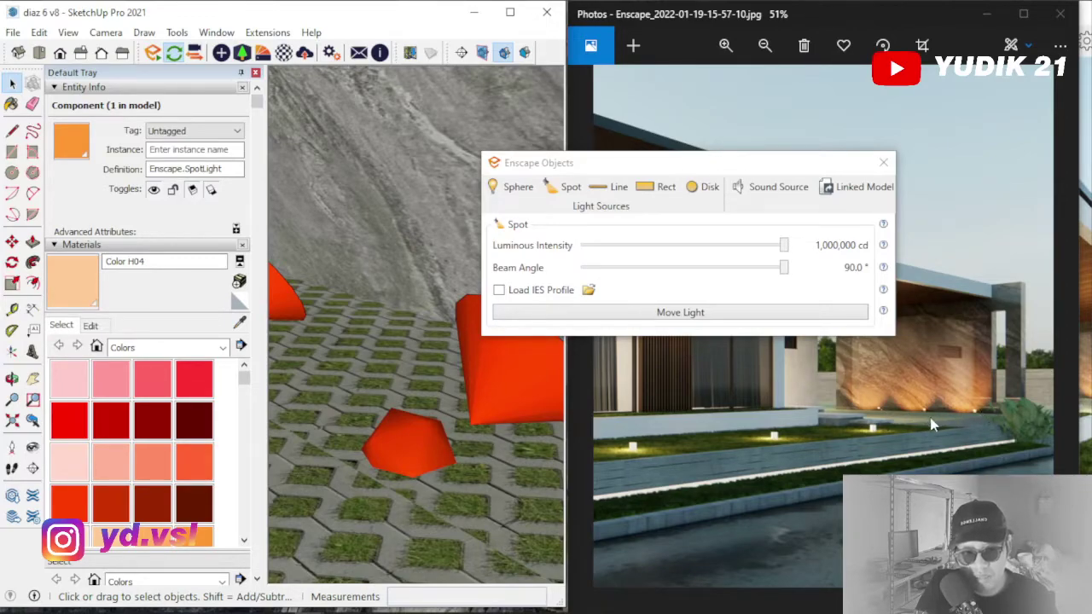
scroll(503, 459, "down", 6)
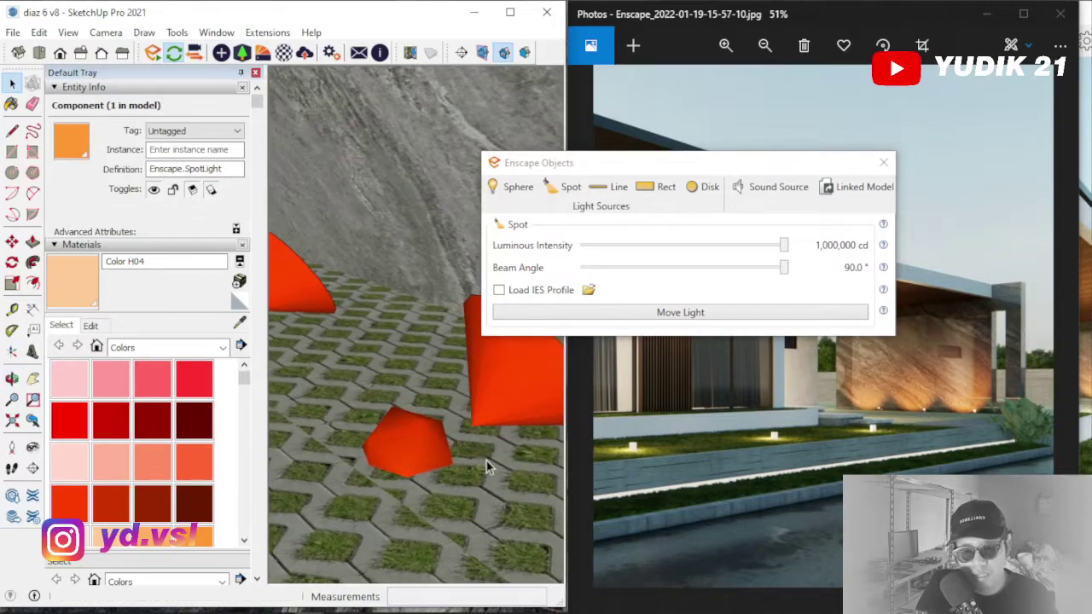
scroll(432, 449, "up", 6)
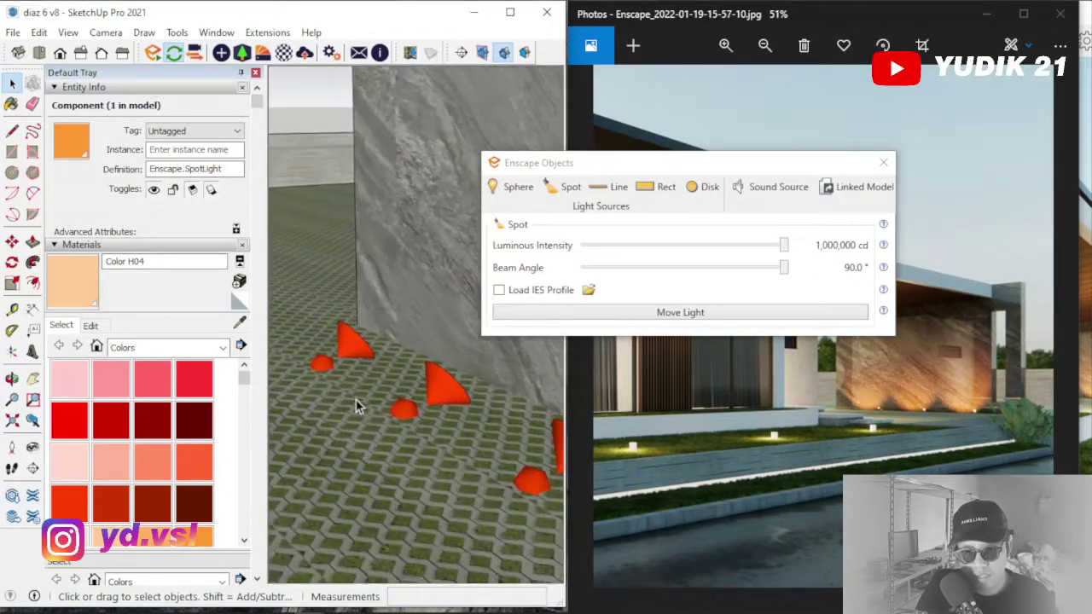
middle_click_drag(409, 374, 474, 408)
scroll(474, 408, "down", 2)
scroll(349, 369, "up", 4)
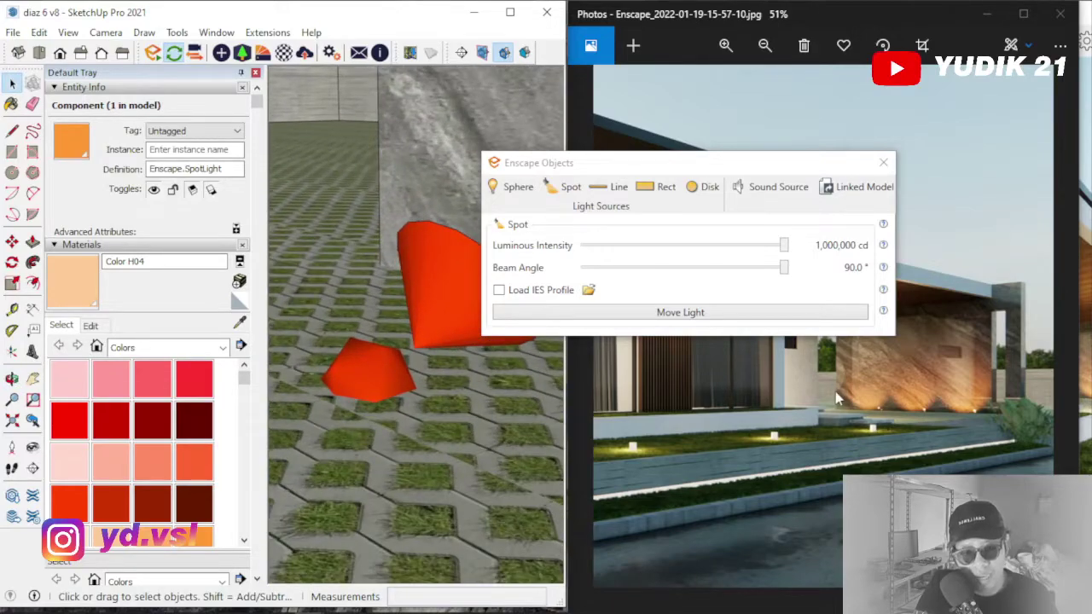
Select the small red sphere light nearest the stone wall's corner and check its luminous intensity and radius
left_click(375, 375)
scroll(361, 353, "down", 3)
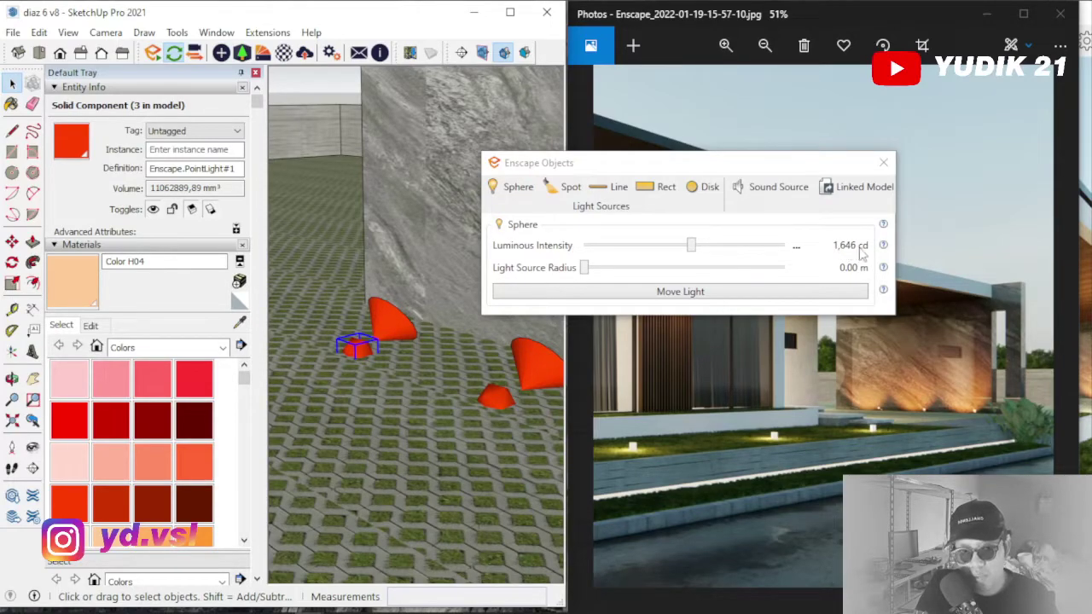
middle_click_drag(402, 375, 353, 390)
scroll(353, 389, "down", 3)
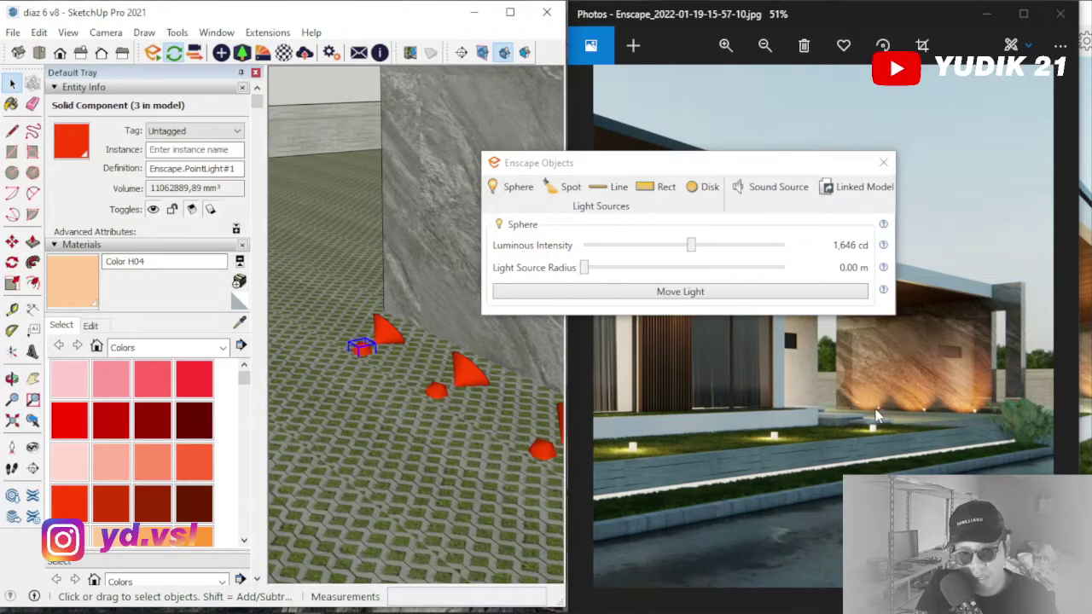
middle_click_drag(404, 381, 786, 420)
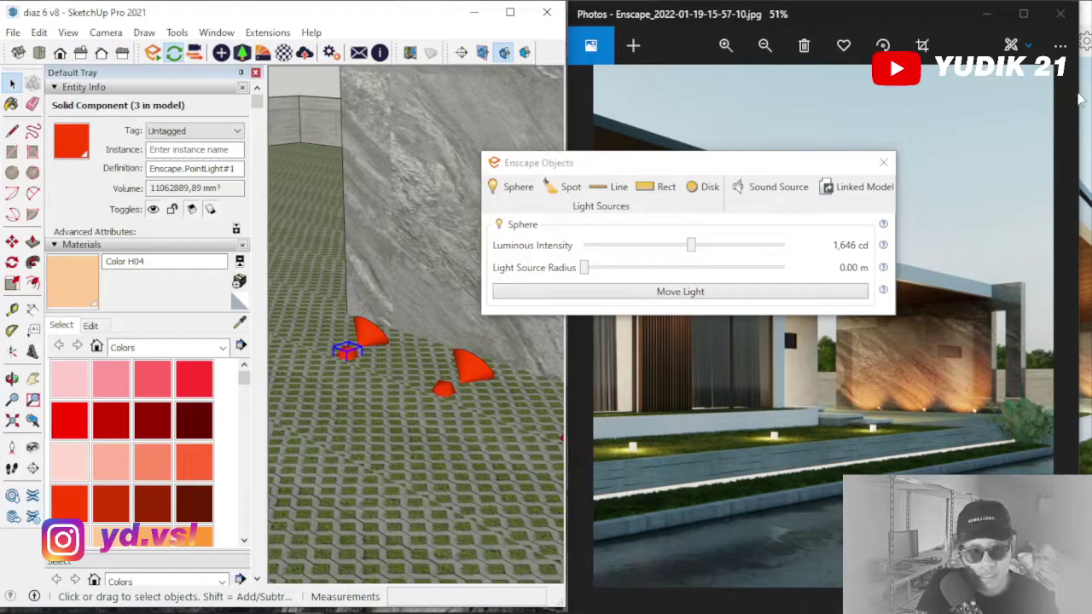
Switch to the live Enscape view and examine the lighting on the carport stone wall, paving and front lawn
left_click(985, 14)
left_click_drag(943, 370, 943, 426)
scroll(943, 370, "down", 5)
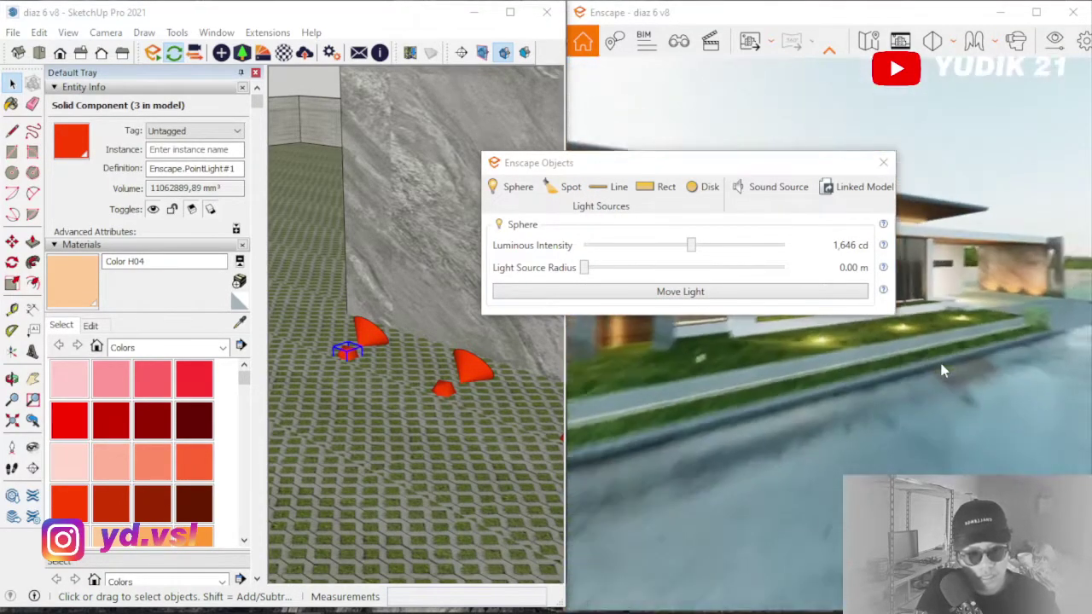
scroll(942, 371, "down", 3)
scroll(943, 370, "up", 8)
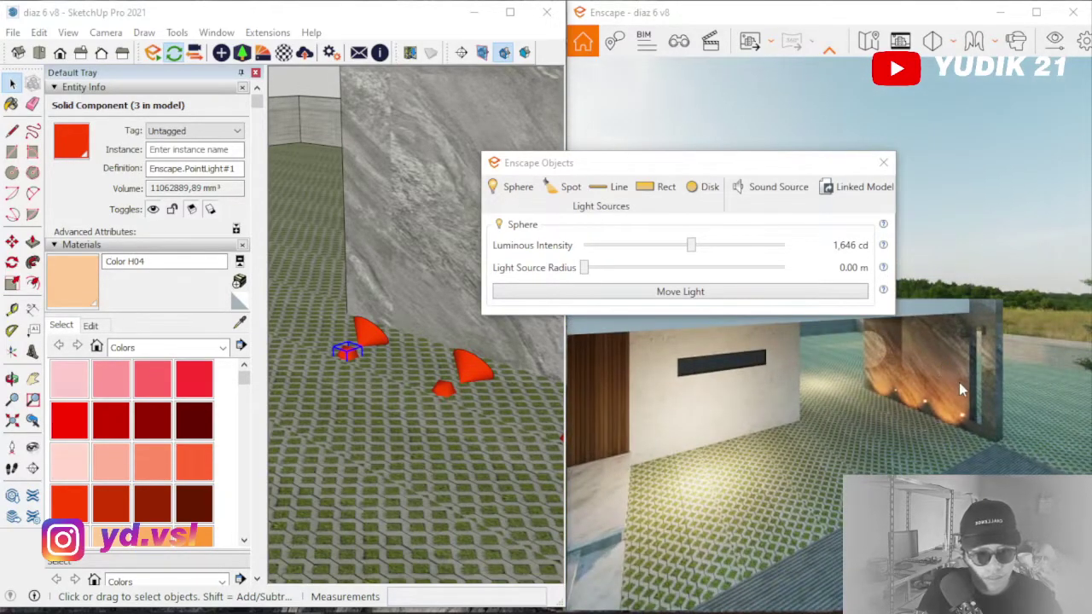
right_click_drag(987, 290, 990, 376)
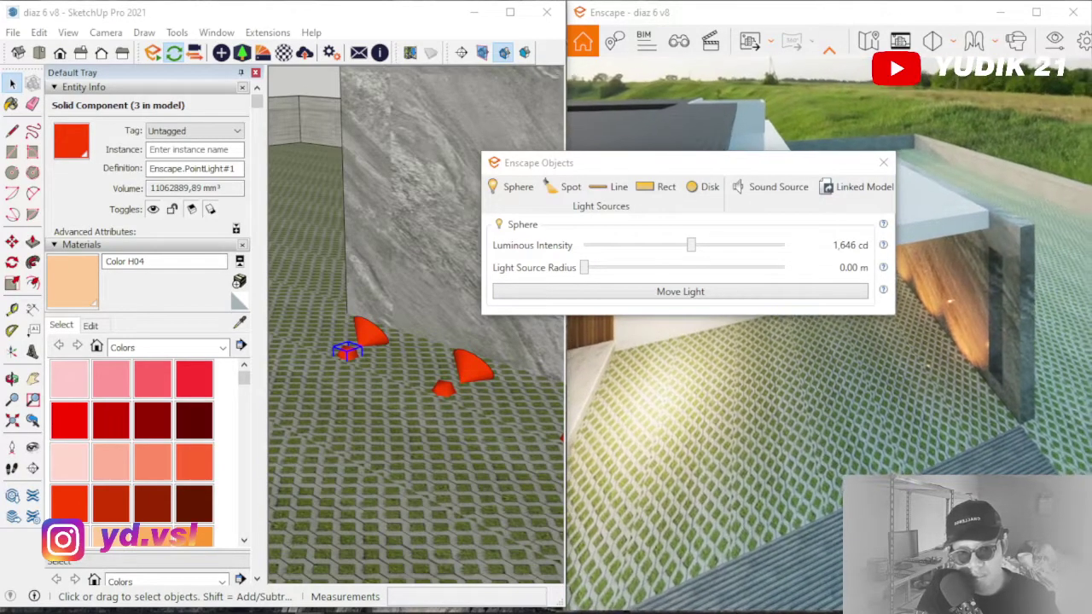
right_click_drag(887, 351, 905, 356)
right_click_drag(837, 425, 788, 340)
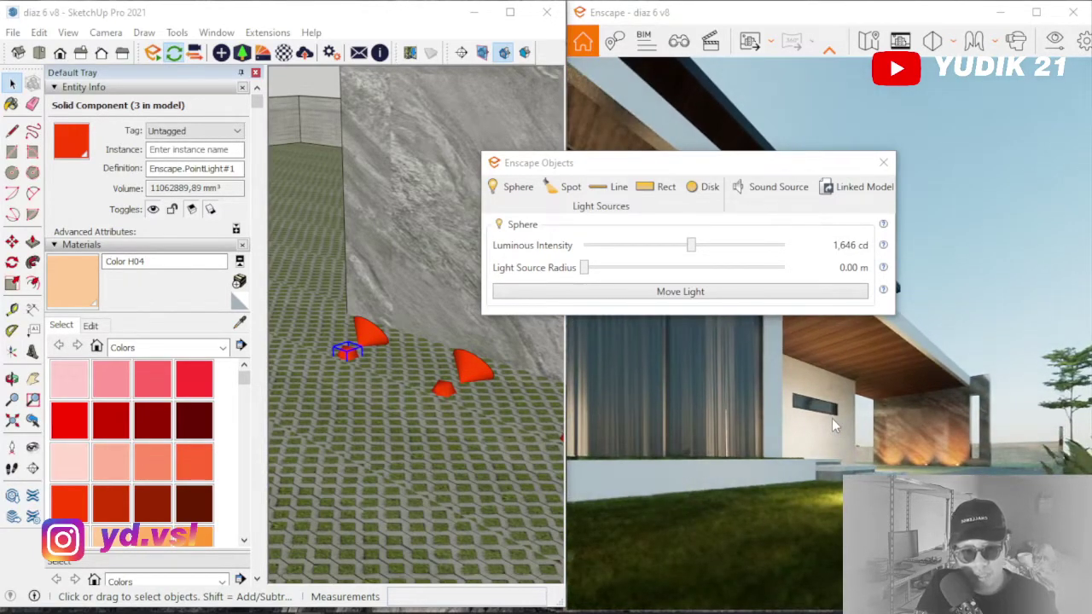
right_click_drag(887, 400, 892, 464)
Return to the reference render photo and examine the row of garden lamps along the front lawn and facade
mouse_move(474, 592)
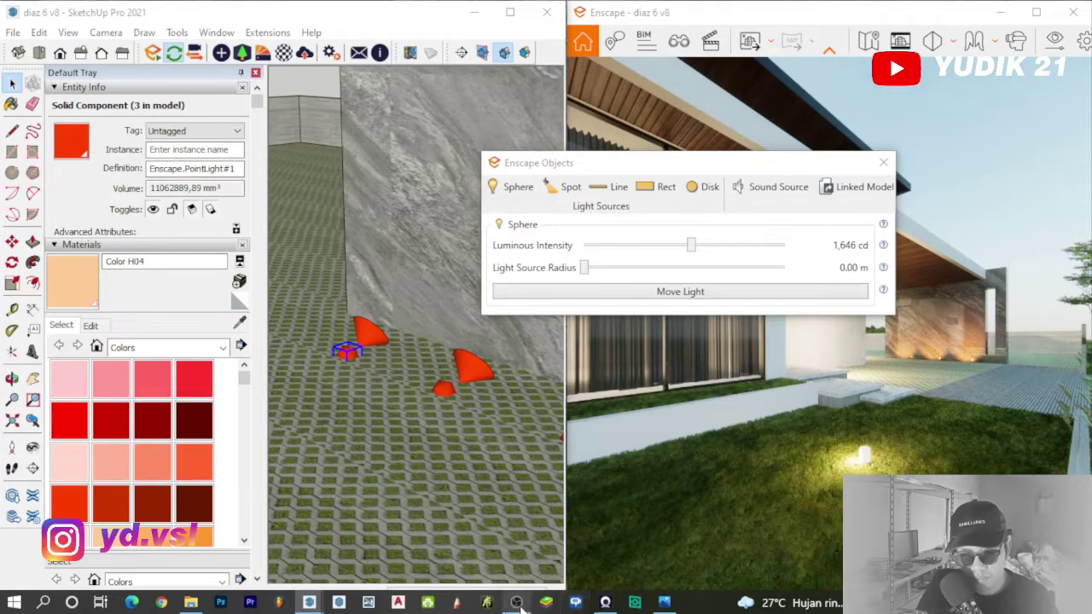
left_click(664, 603)
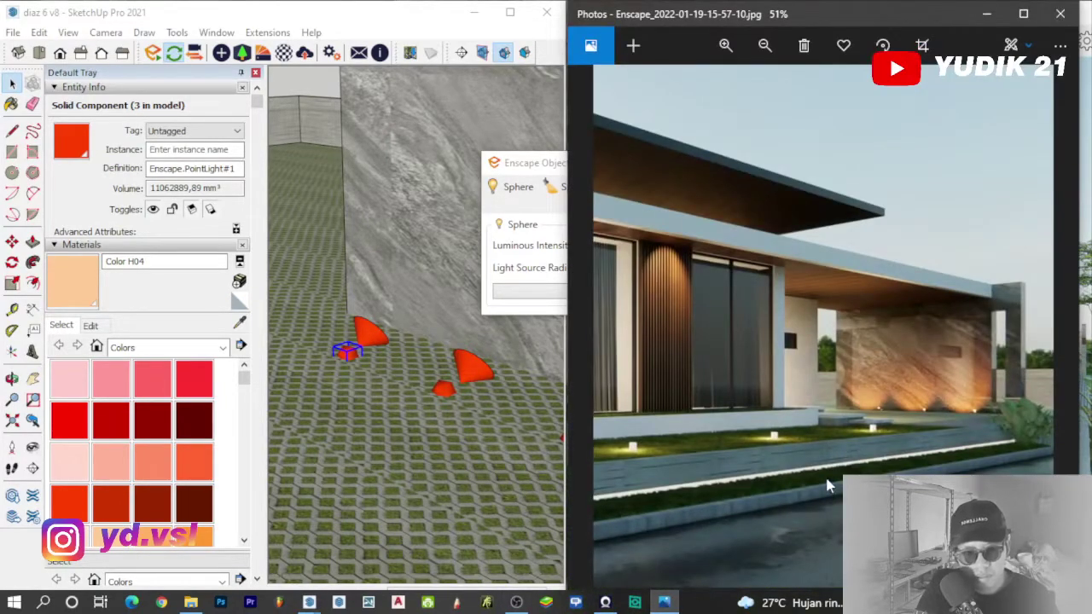
scroll(844, 471, "up", 1)
scroll(844, 471, "up", 3)
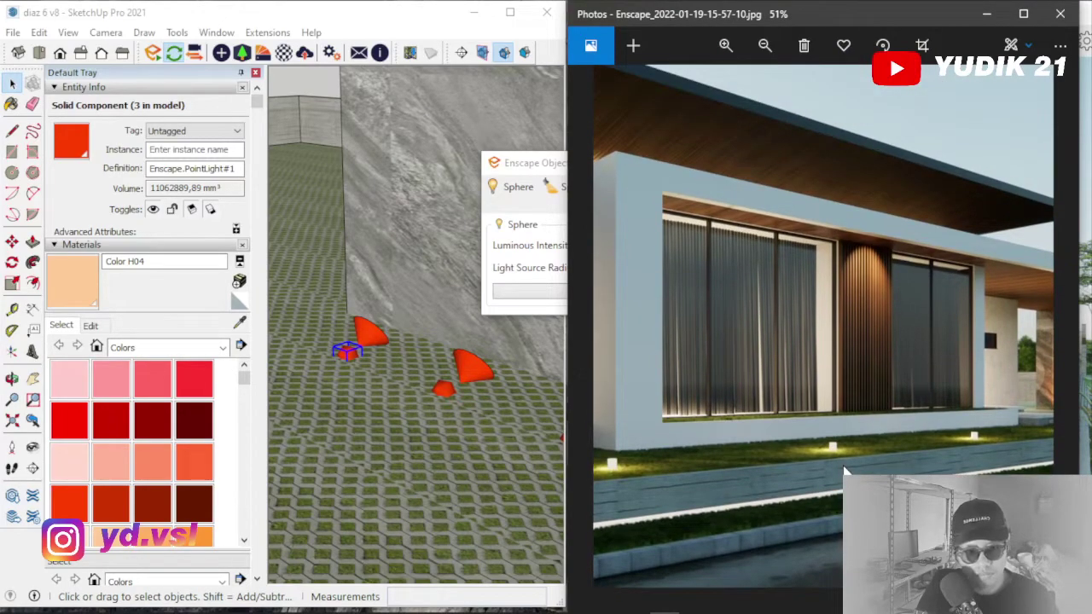
scroll(845, 471, "down", 4)
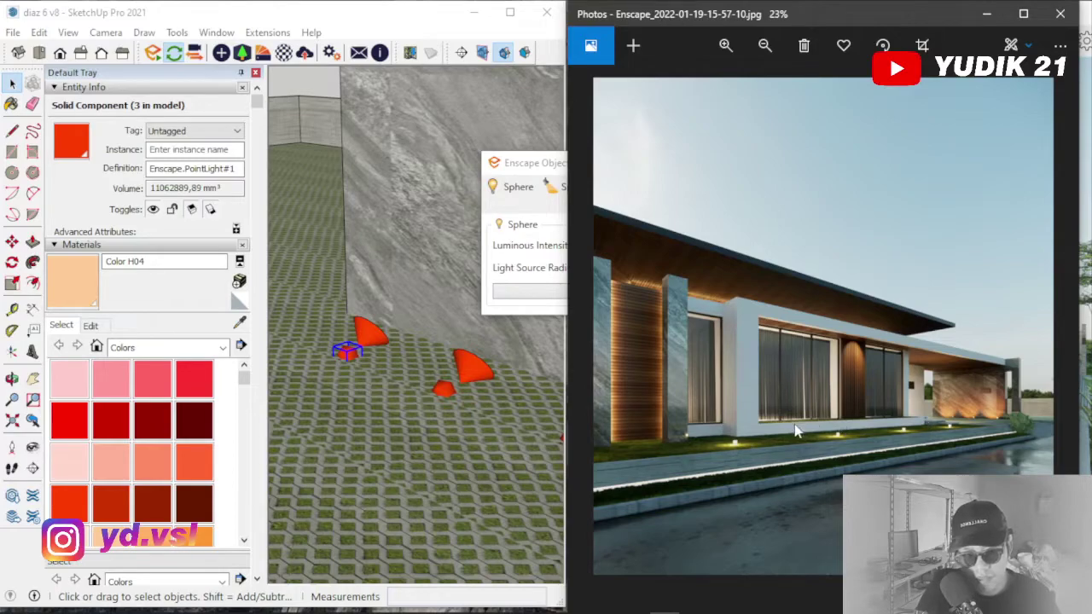
scroll(741, 462, "up", 3)
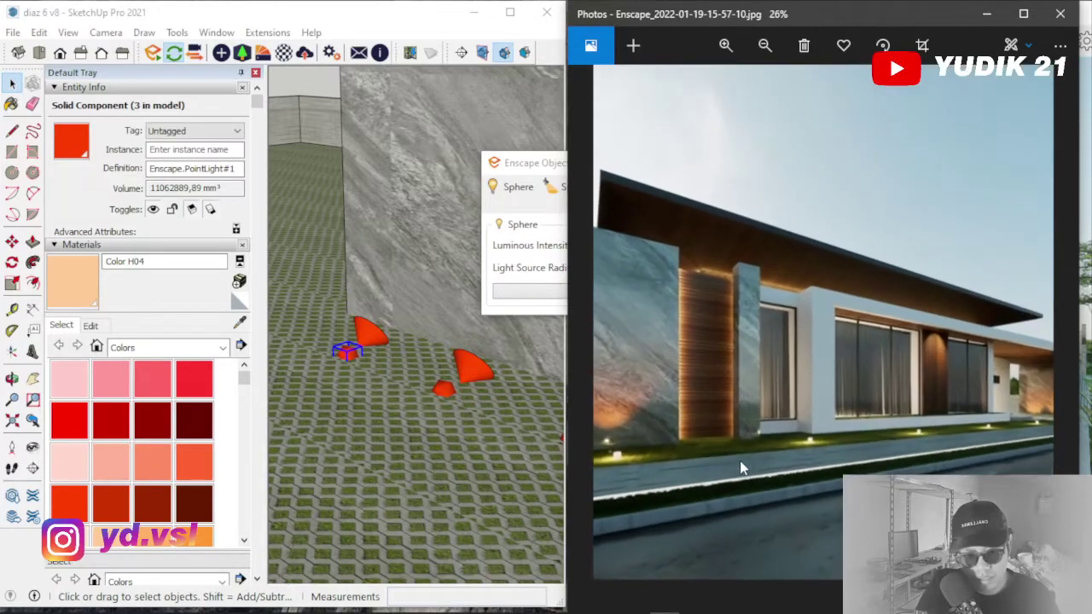
scroll(740, 465, "down", 2)
scroll(906, 407, "up", 4)
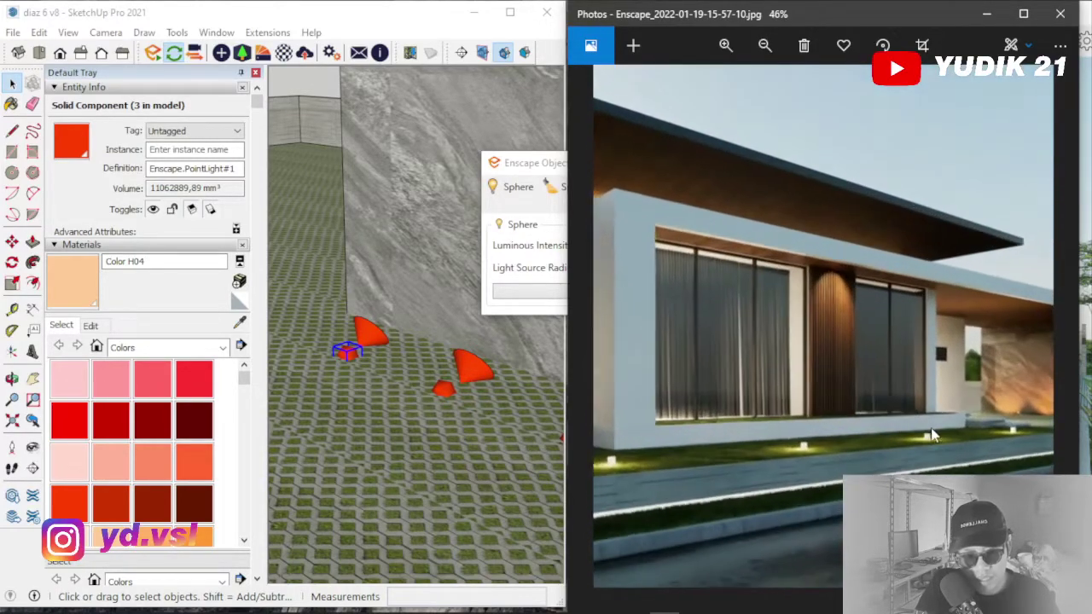
scroll(823, 458, "down", 2)
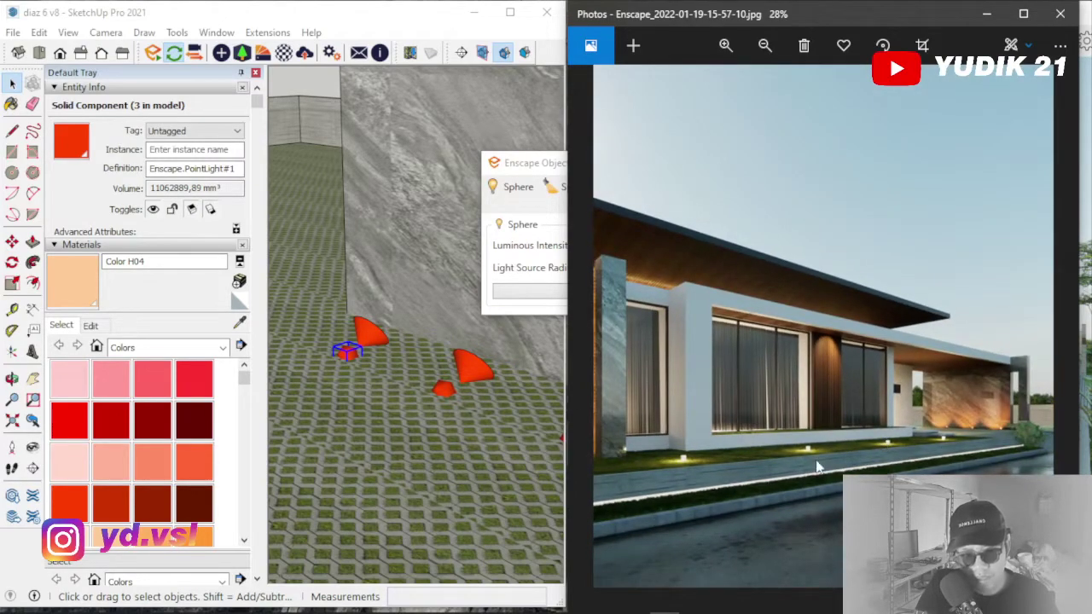
scroll(855, 452, "up", 2)
scroll(855, 452, "down", 2)
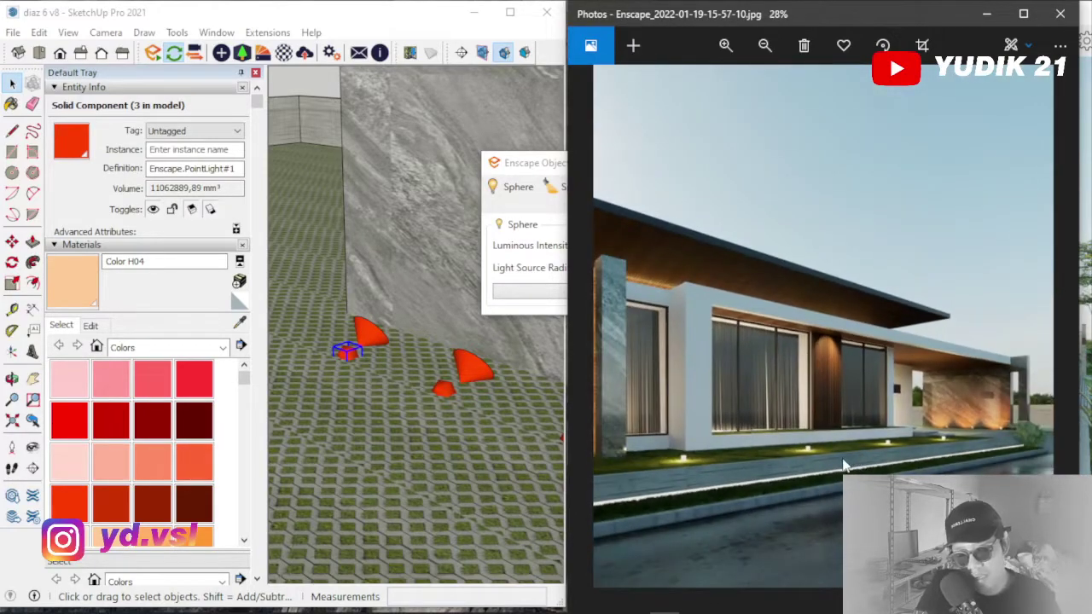
scroll(844, 464, "up", 2)
scroll(844, 465, "down", 3)
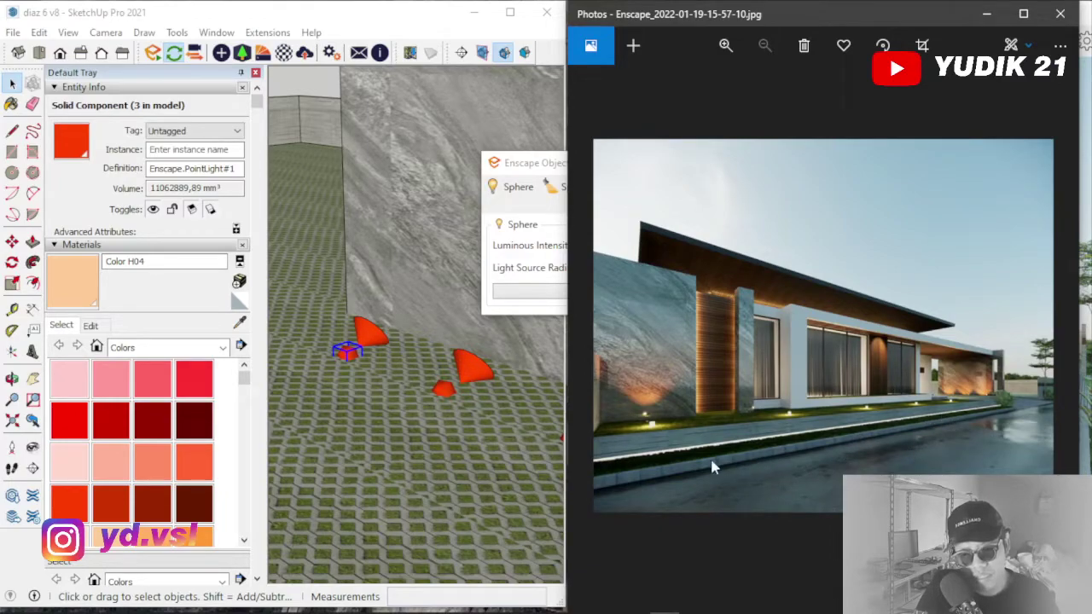
scroll(773, 395, "up", 2)
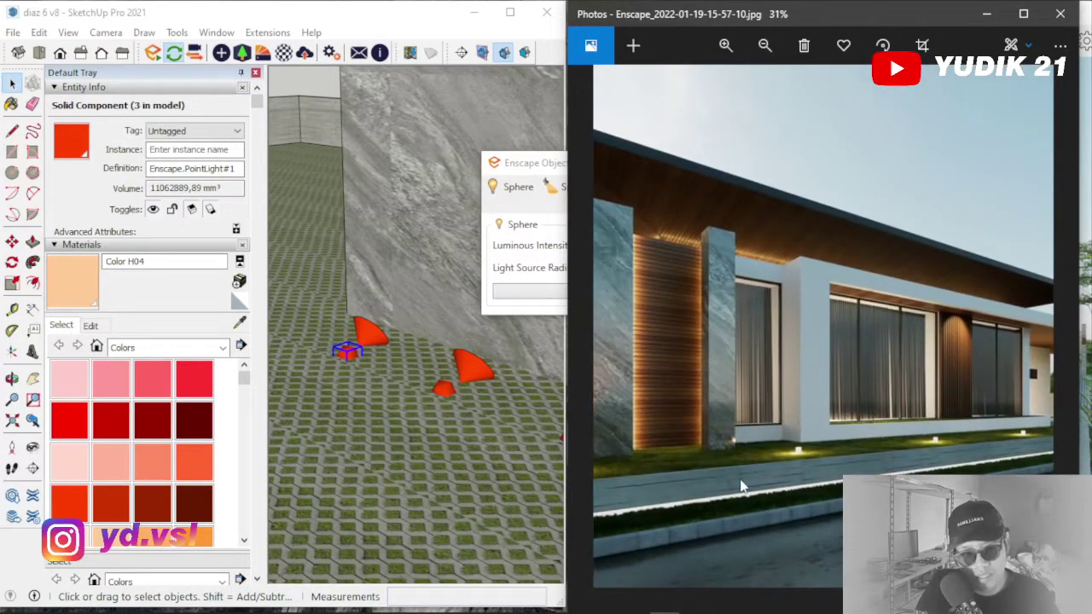
scroll(744, 486, "down", 2)
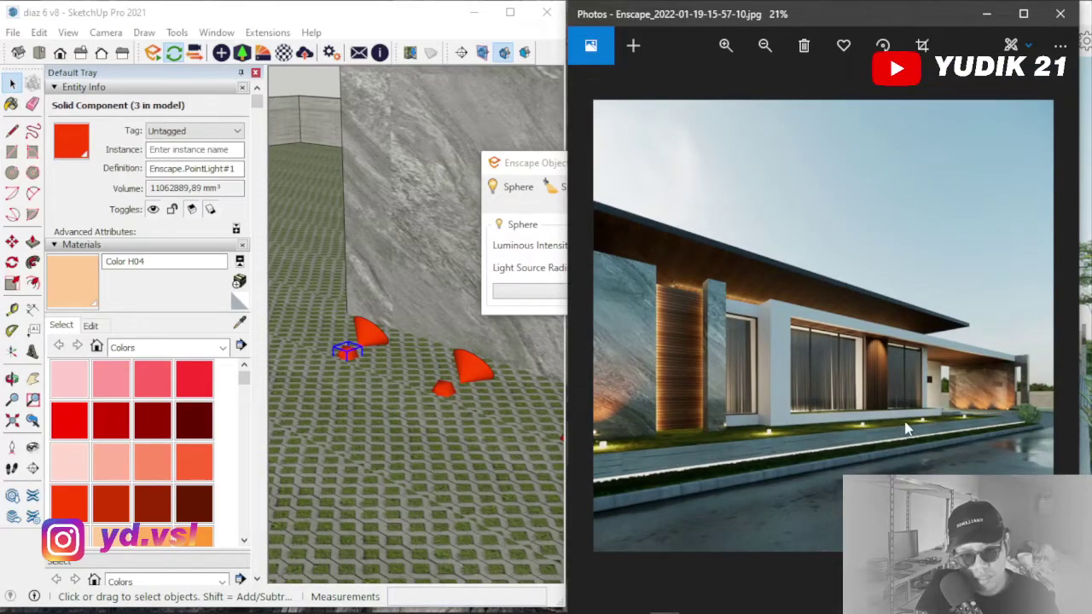
scroll(867, 430, "up", 2)
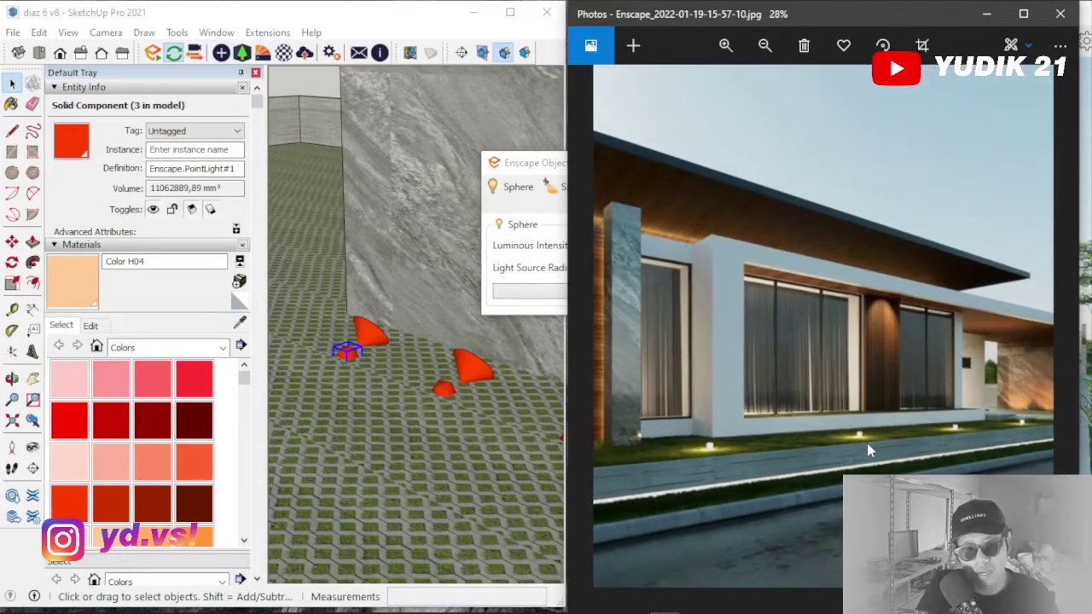
scroll(867, 444, "down", 3)
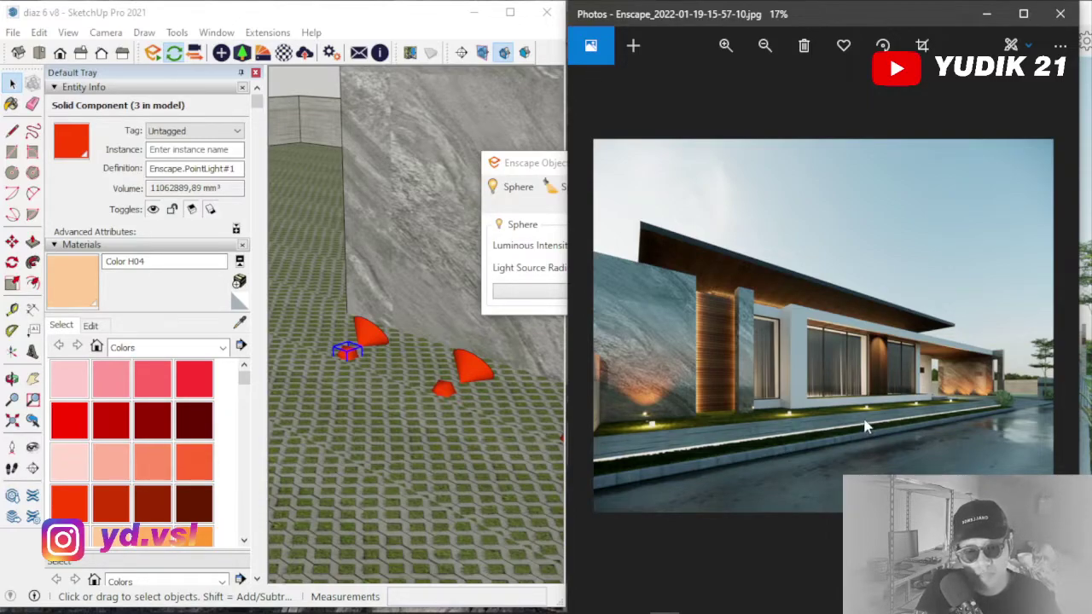
scroll(864, 428, "up", 3)
scroll(935, 436, "down", 3)
Select the orange sphere light on the lawn before the windows, check its settings and move the Enscape Objects window clear of the model
middle_click_drag(504, 426, 522, 429)
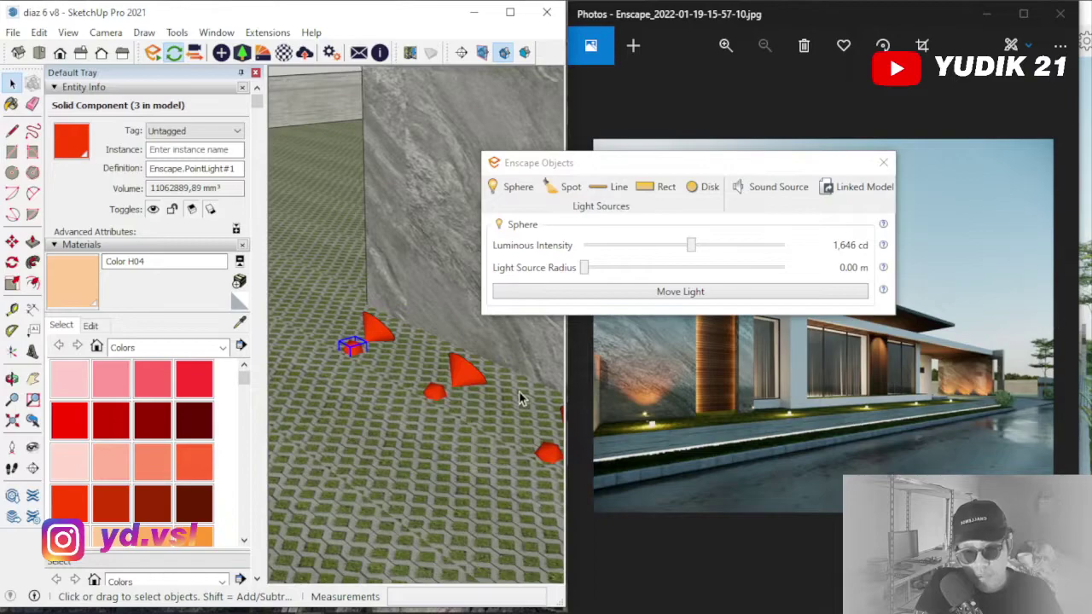
scroll(517, 397, "down", 6)
scroll(460, 433, "up", 10)
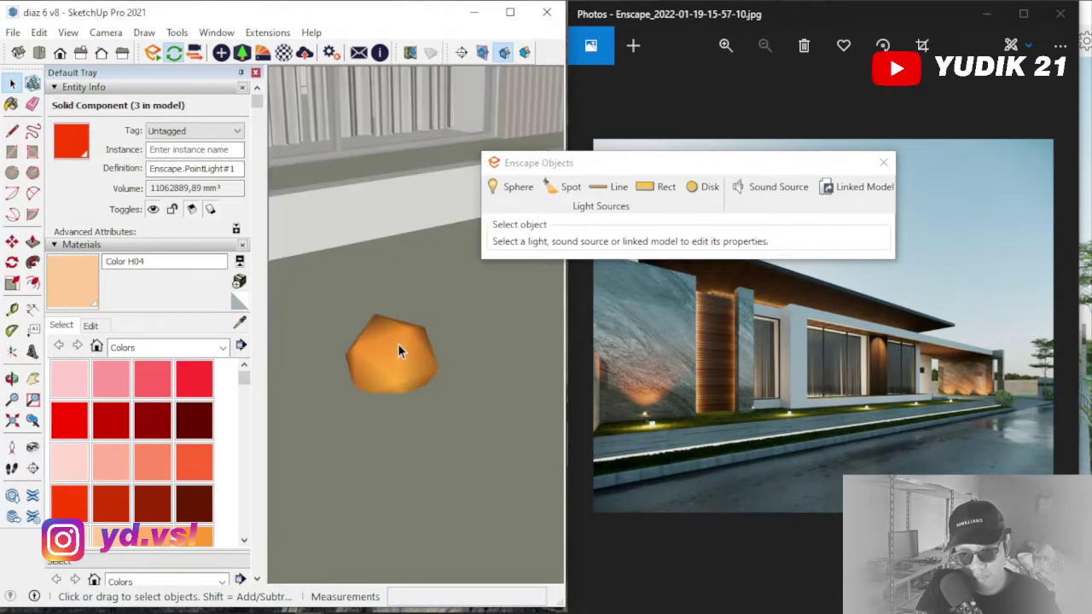
left_click(398, 344)
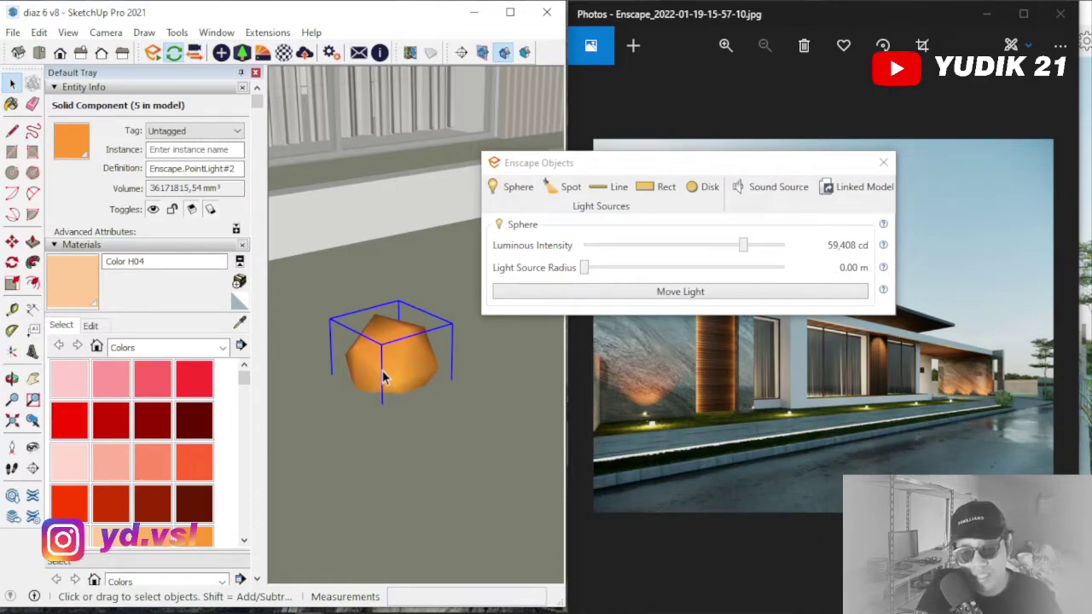
left_click_drag(811, 162, 923, 546)
scroll(474, 316, "down", 6)
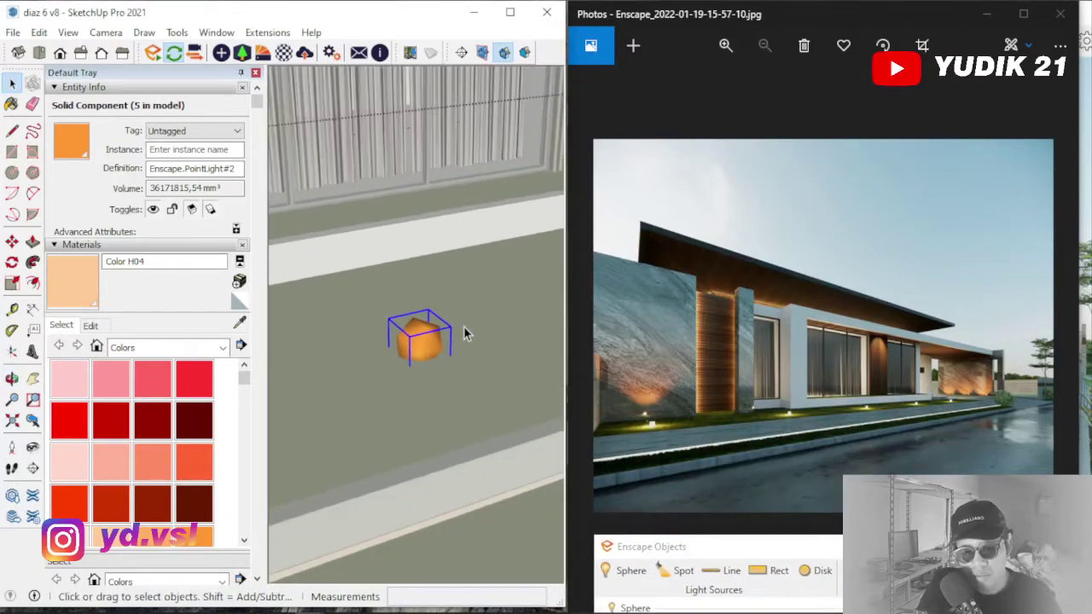
Hide the orange sphere light on the lawn to expose the small lamp cylinder inside it
scroll(463, 328, "up", 3)
scroll(461, 329, "up", 2)
right_click(397, 346)
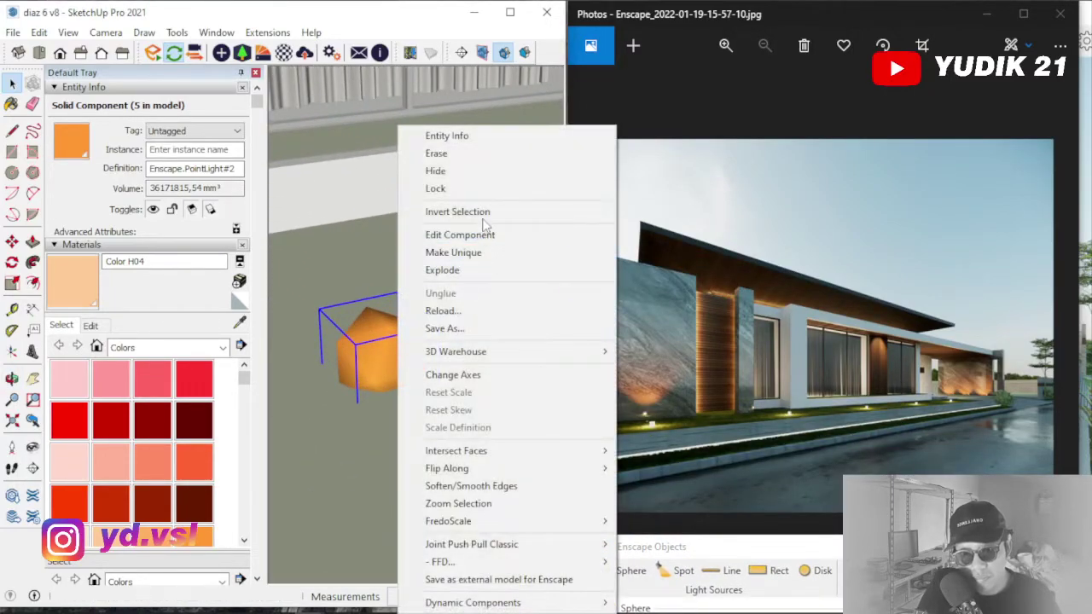
left_click(439, 170)
middle_click_drag(432, 330, 422, 331)
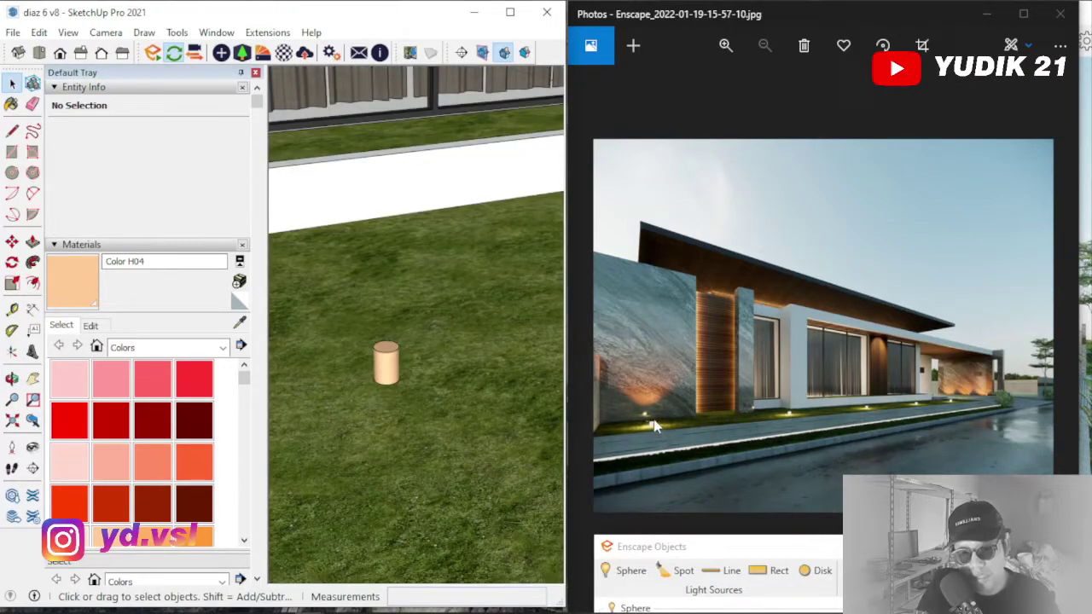
Select the lamp cylinder and check the self-illuminated type and luminance of its Color H04 material in the Enscape Material Editor
left_click(386, 365)
scroll(386, 362, "up", 5)
middle_click_drag(385, 357, 418, 384)
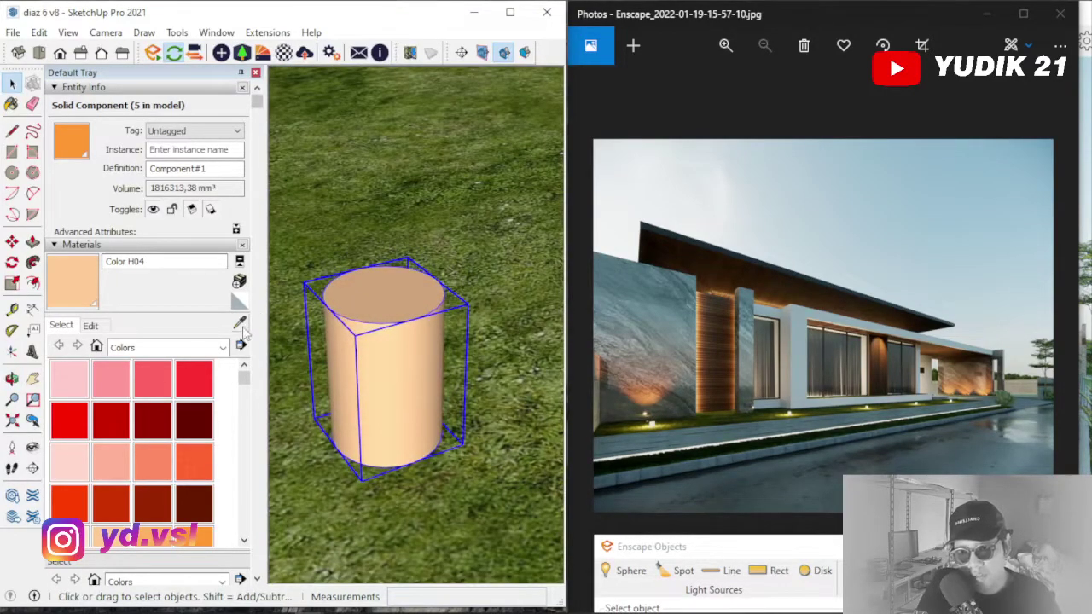
key("b")
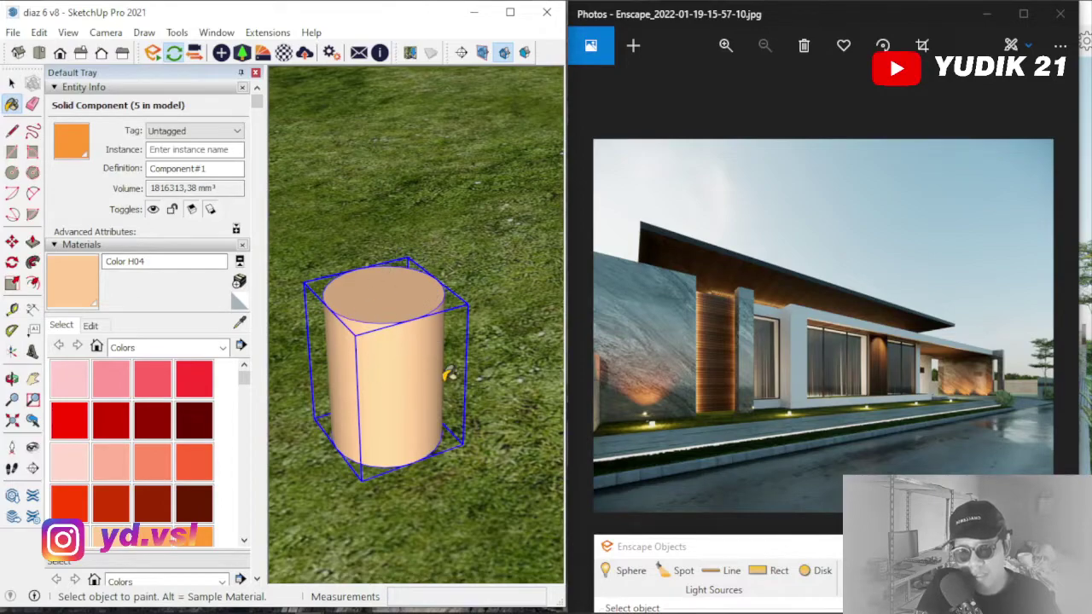
left_click(12, 83)
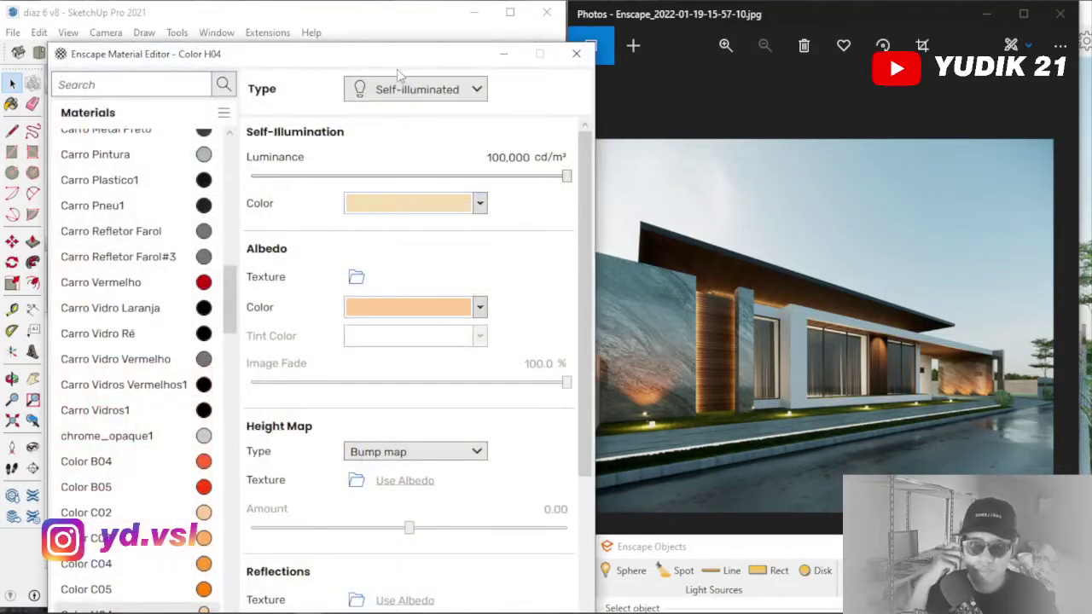
left_click_drag(398, 59, 766, 71)
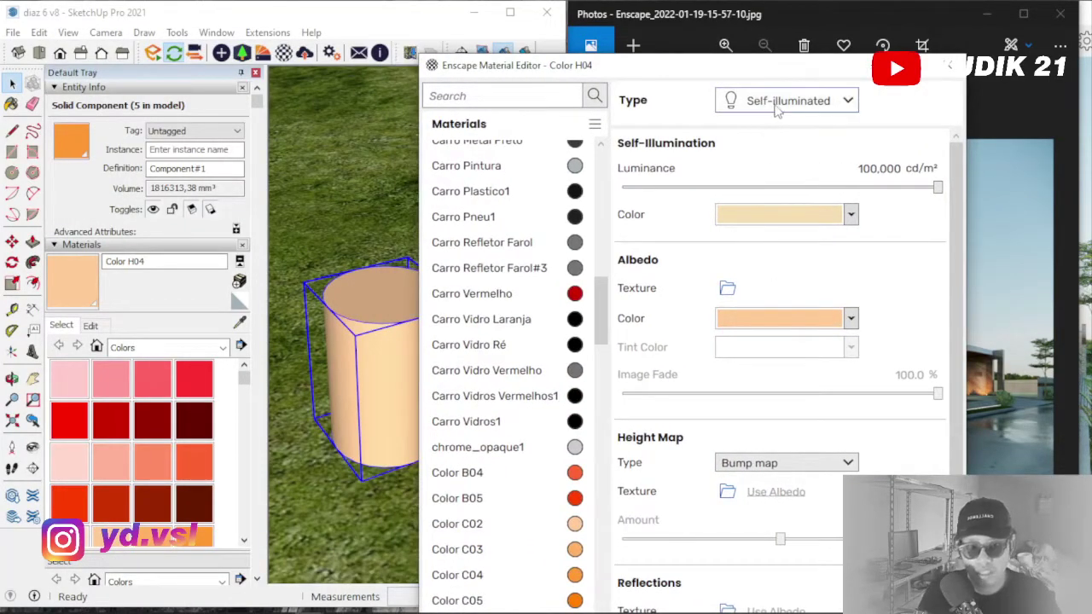
mouse_move(776, 106)
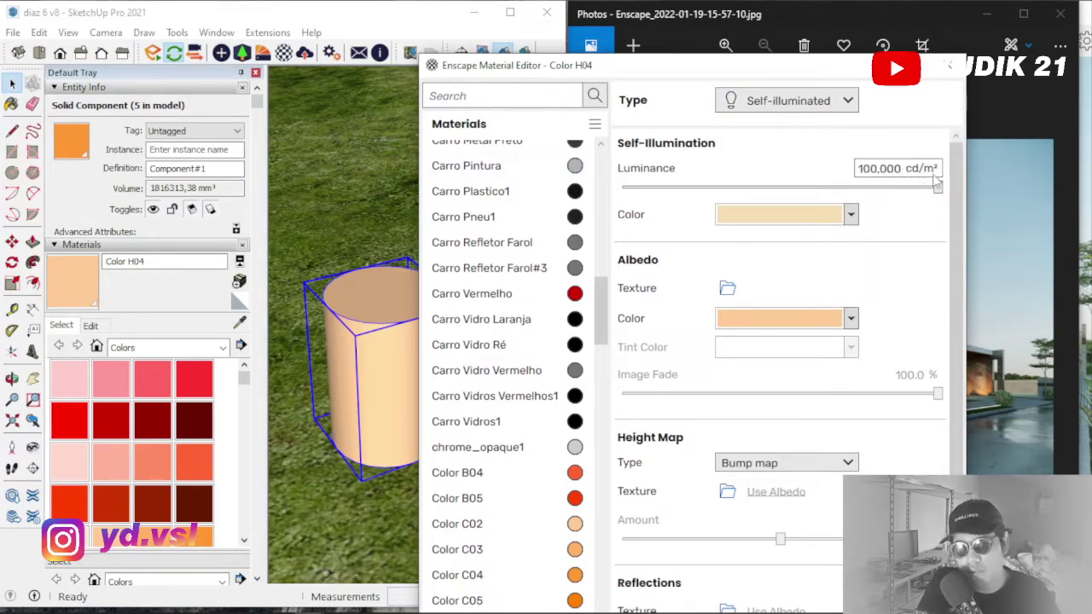
mouse_move(930, 192)
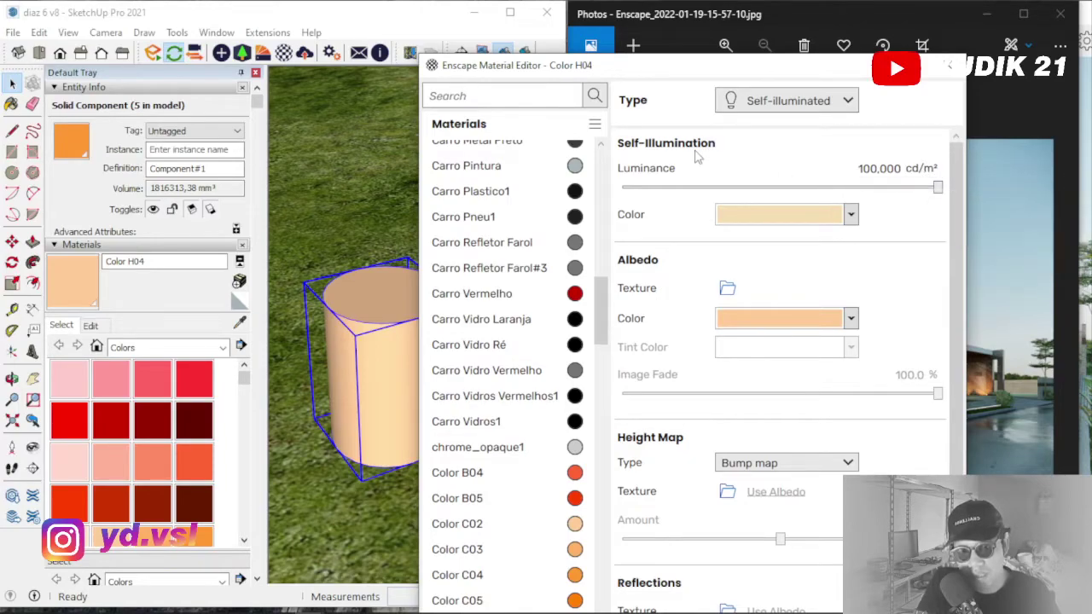
Set the self-illumination color of Color H04 to NavajoWhite and close the Enscape Material Editor
left_click(819, 219)
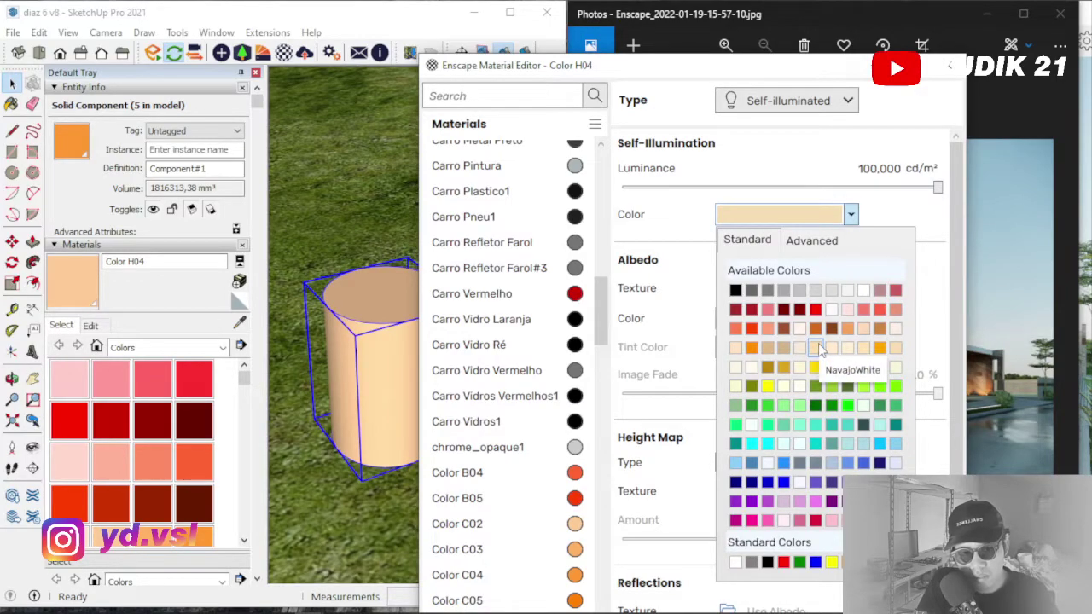
left_click(818, 348)
left_click(807, 213)
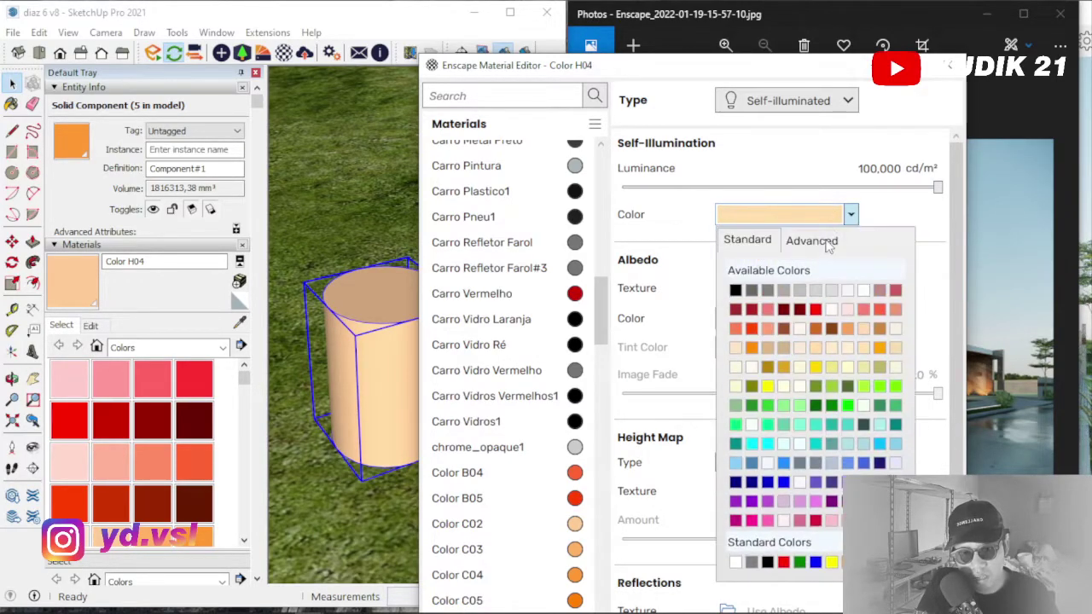
left_click(816, 350)
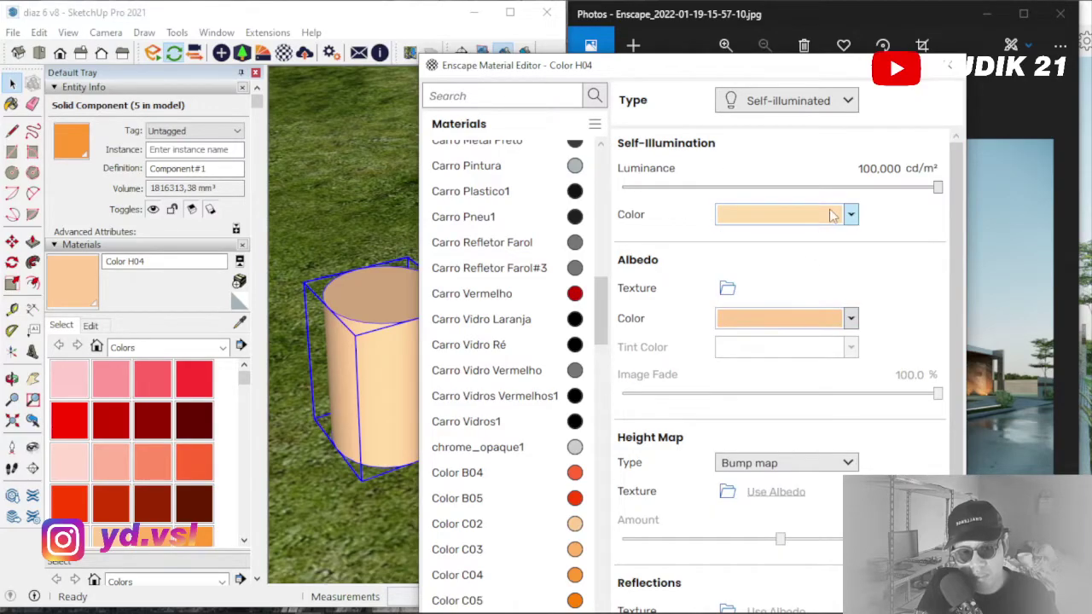
left_click(949, 65)
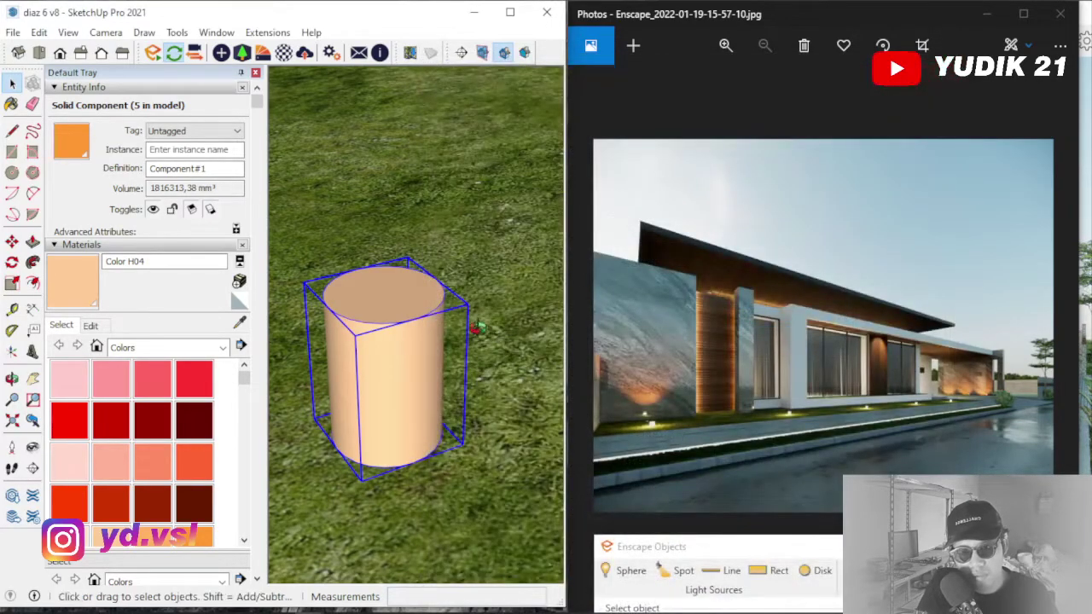
Try to unhide all hidden objects from outside the light group
scroll(472, 314, "down", 6)
scroll(470, 312, "up", 2)
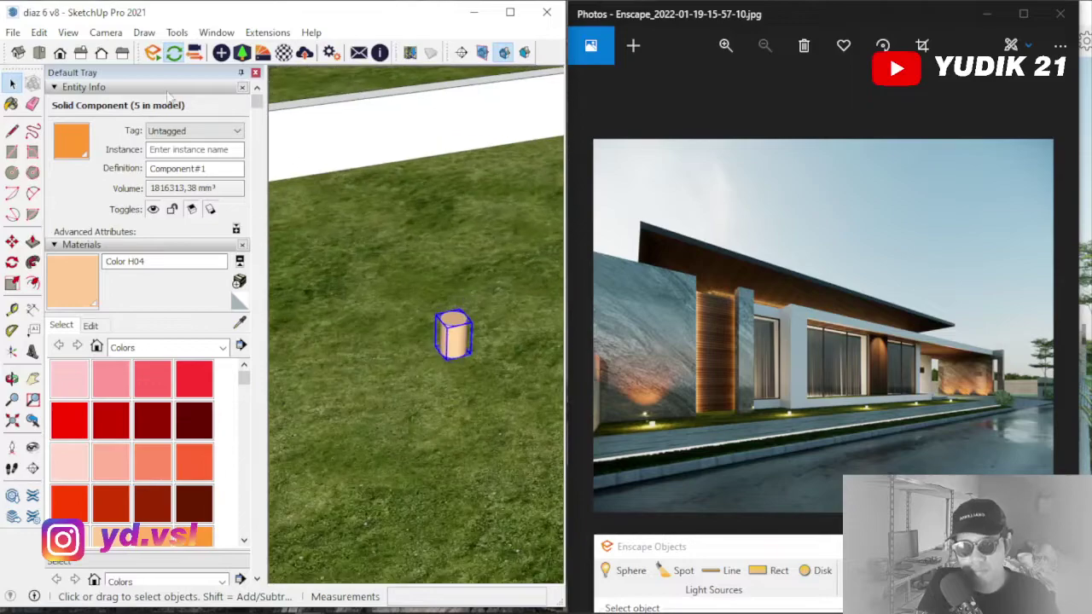
left_click(39, 32)
mouse_move(263, 279)
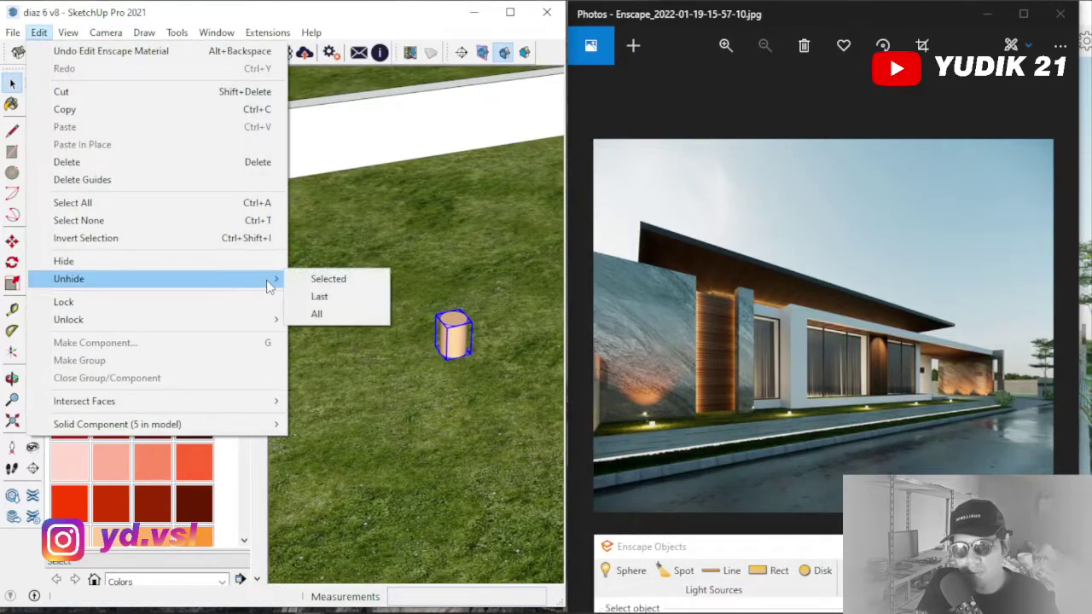
left_click(315, 314)
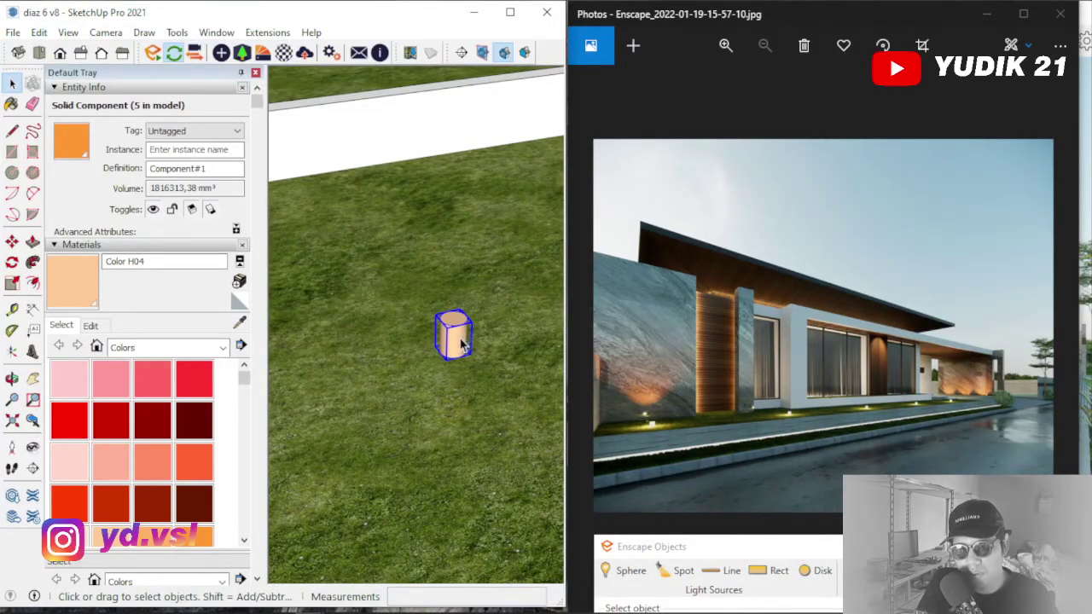
Open the group holding the lawn's orange sphere lights for editing and unhide all hidden objects inside it
scroll(452, 325, "down", 2)
scroll(465, 322, "down", 7)
scroll(381, 333, "up", 2)
left_click(369, 348)
double_click(369, 349)
left_click(40, 32)
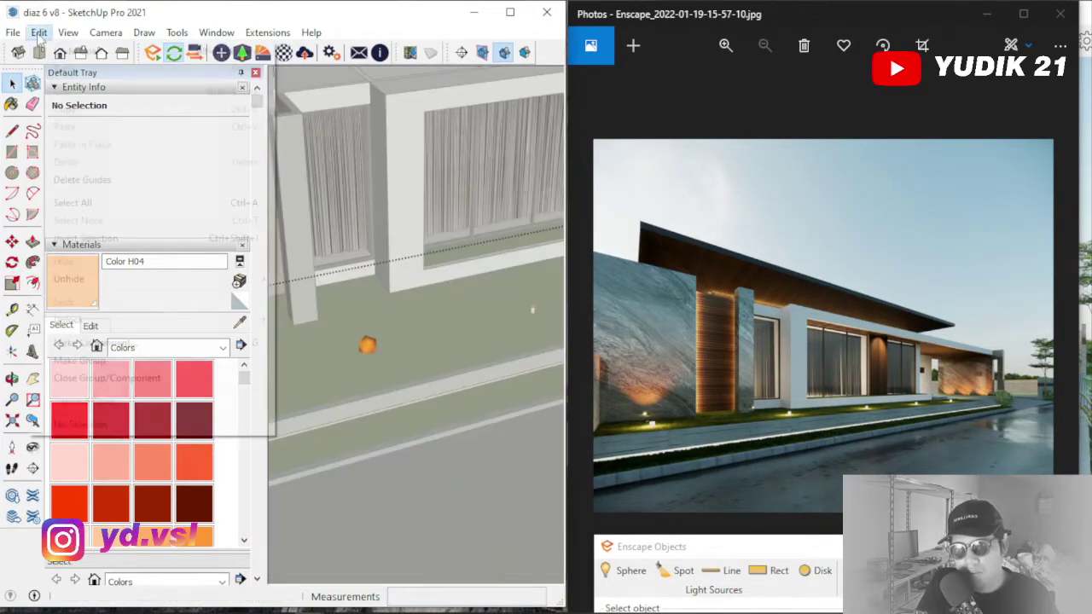
mouse_move(196, 279)
left_click(300, 293)
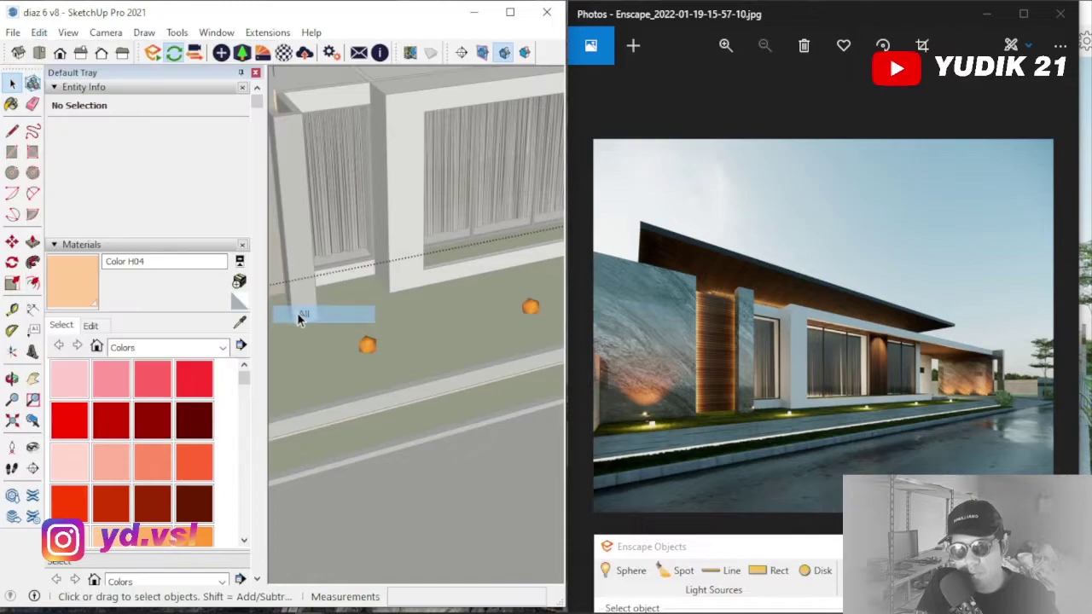
Examine the orange sphere light and the red spot light on the lawn at the stone wall's corner
scroll(531, 325, "down", 5)
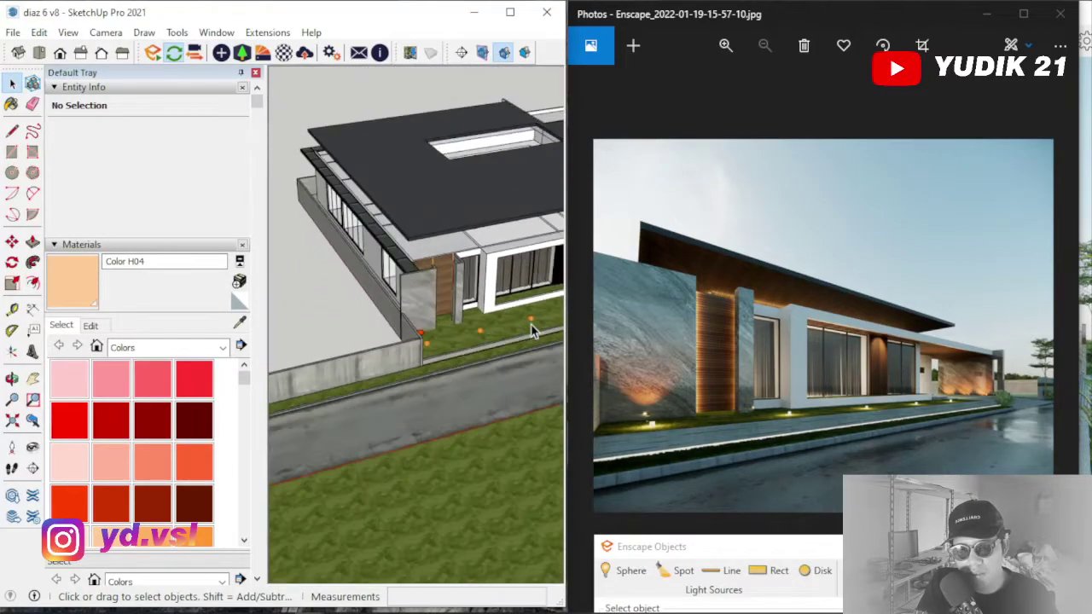
scroll(487, 346, "up", 8)
middle_click_drag(483, 319, 348, 318)
scroll(521, 325, "down", 2)
scroll(383, 300, "up", 8)
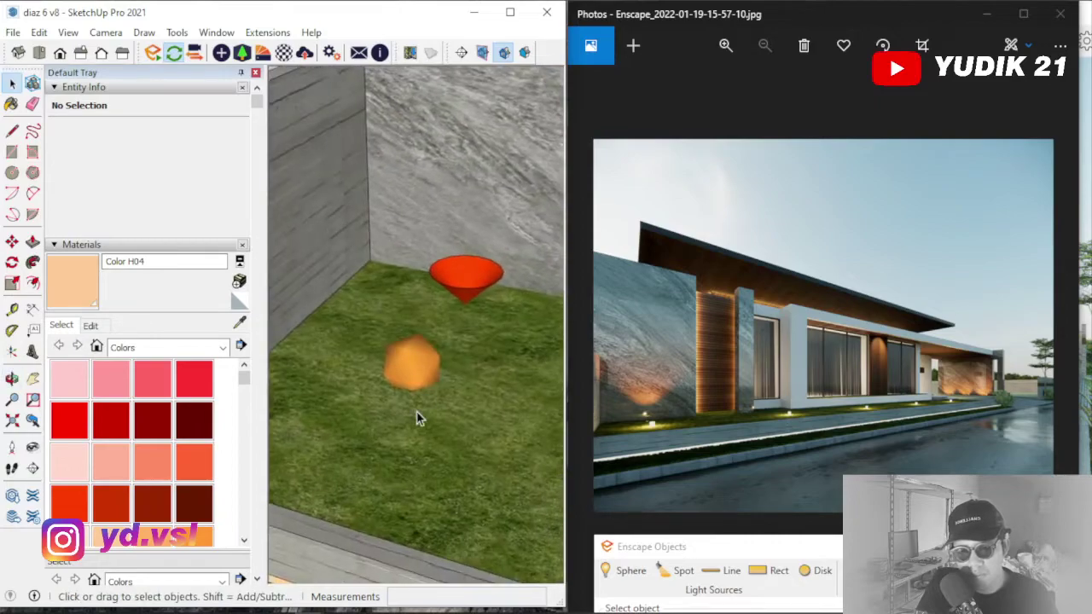
middle_click_drag(450, 320, 564, 394)
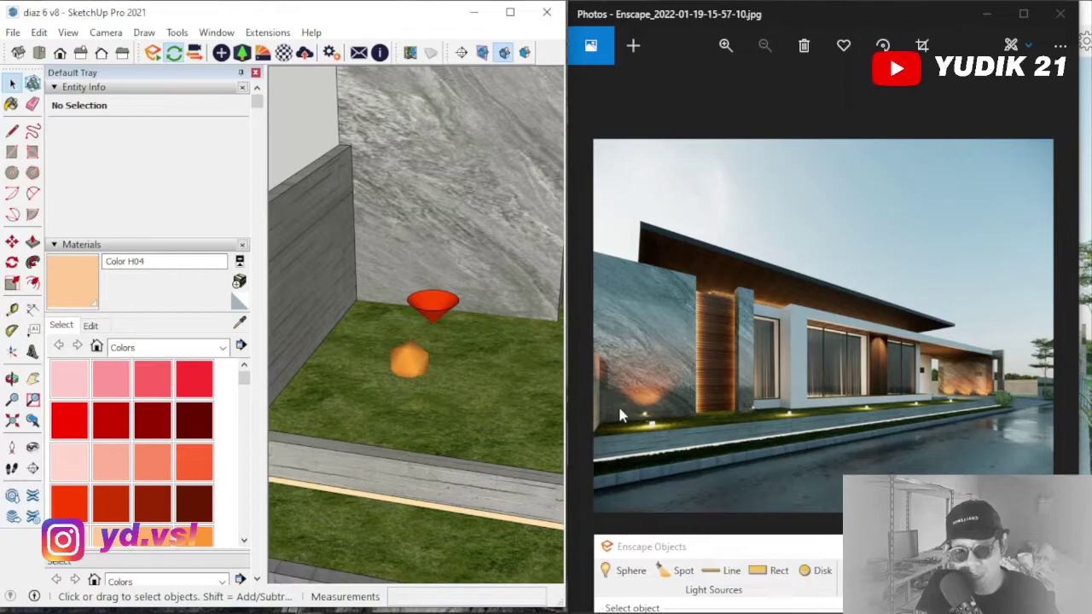
middle_click_drag(420, 358, 396, 405)
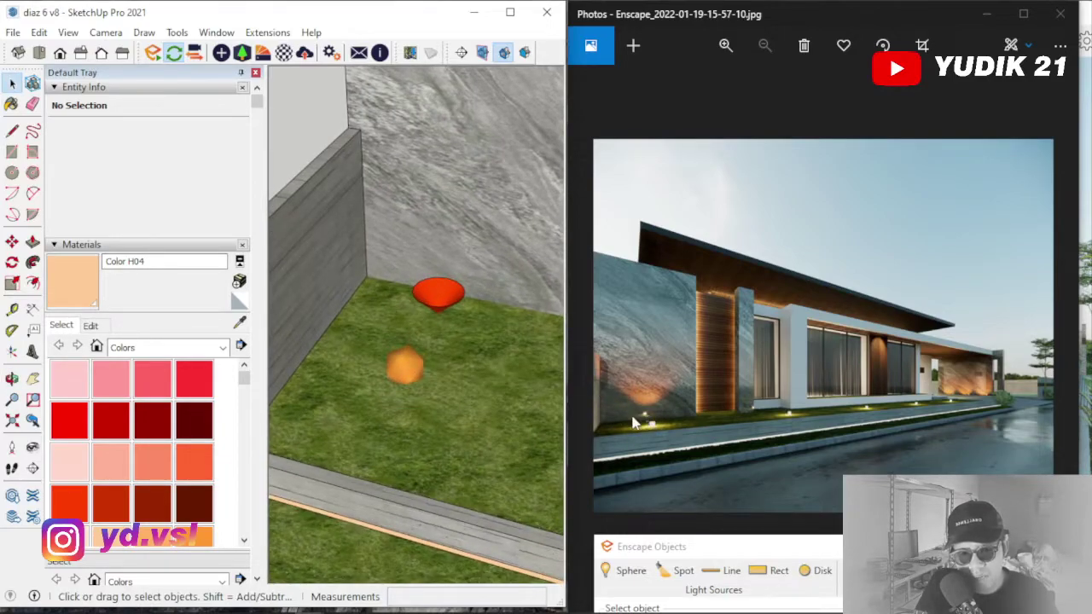
Hide the orange sphere light before the stone wall to expose its lamp cylinder, and undo the hiding
scroll(409, 344, "up", 3)
left_click(401, 376)
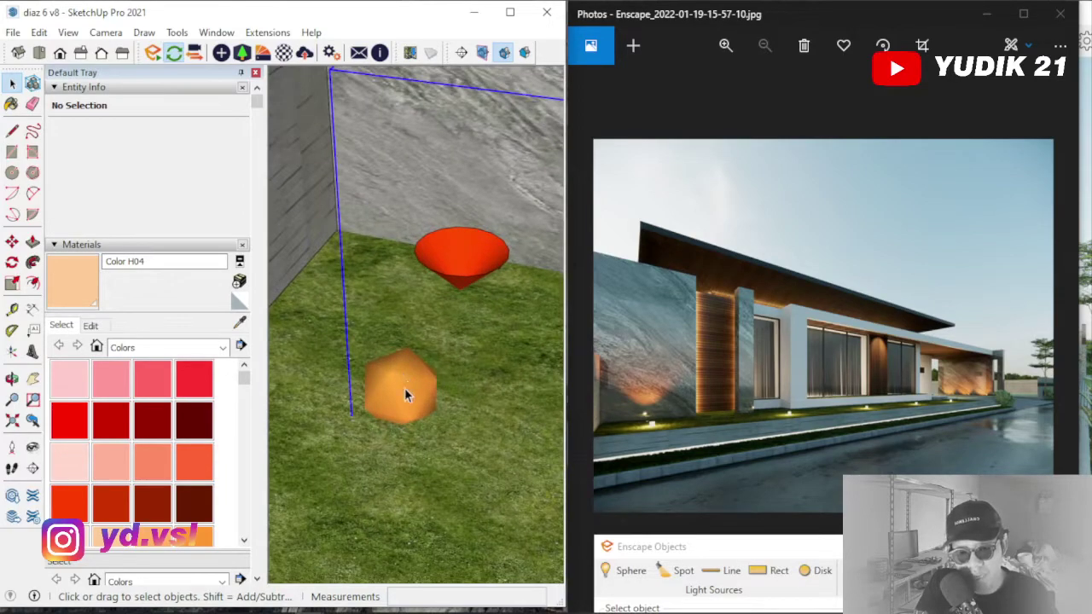
left_click(398, 384)
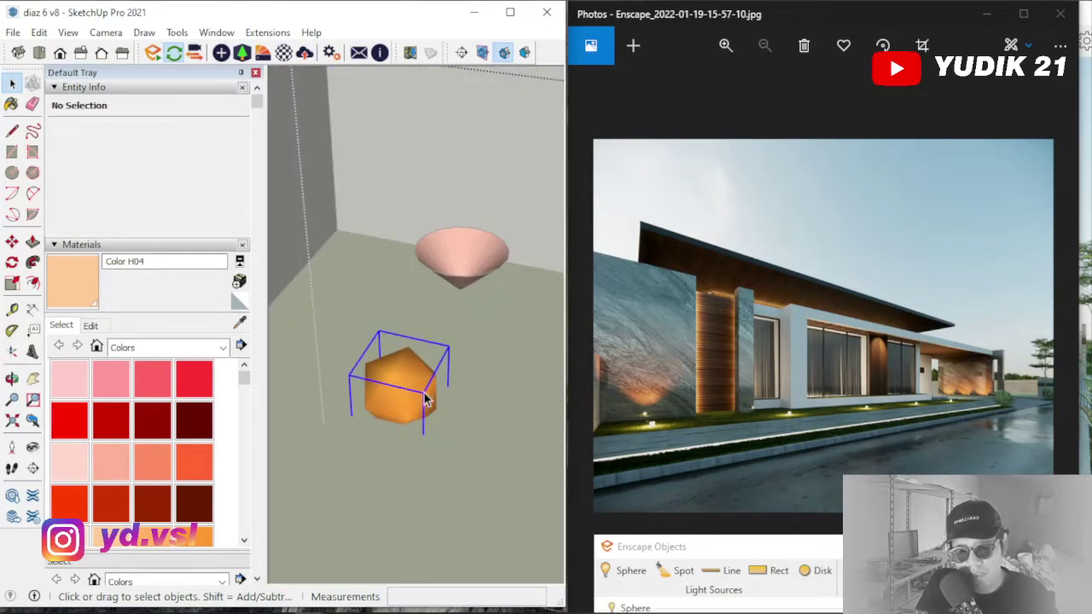
mouse_move(403, 384)
middle_mouse_down()
mouse_move(536, 358)
mouse_move(393, 380)
mouse_move(478, 375)
mouse_move(412, 363)
middle_mouse_up()
right_click(412, 363)
left_click(447, 179)
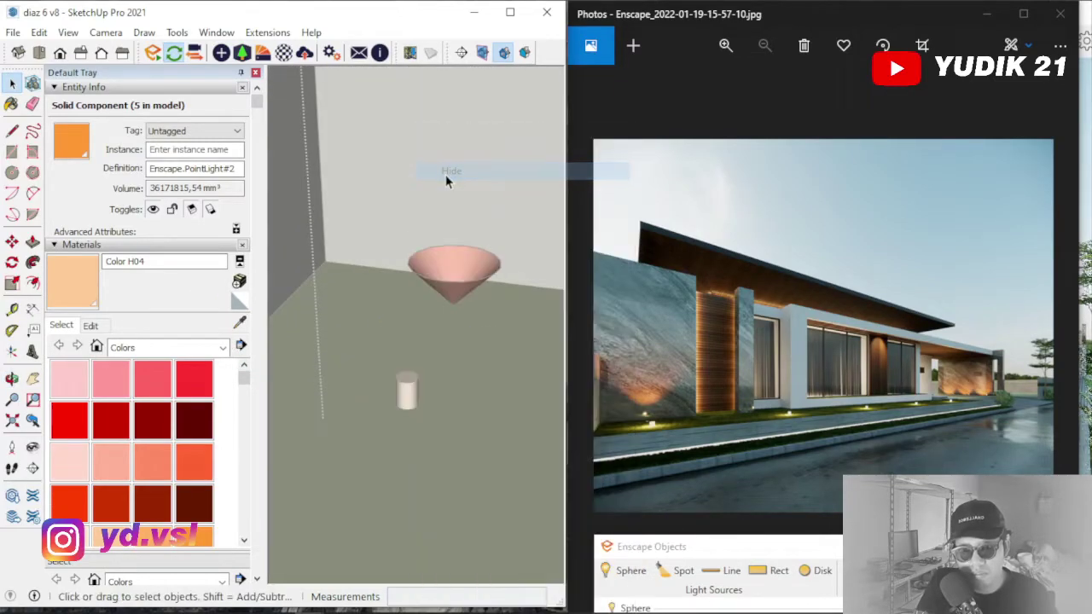
key("ctrl+z")
key("Escape")
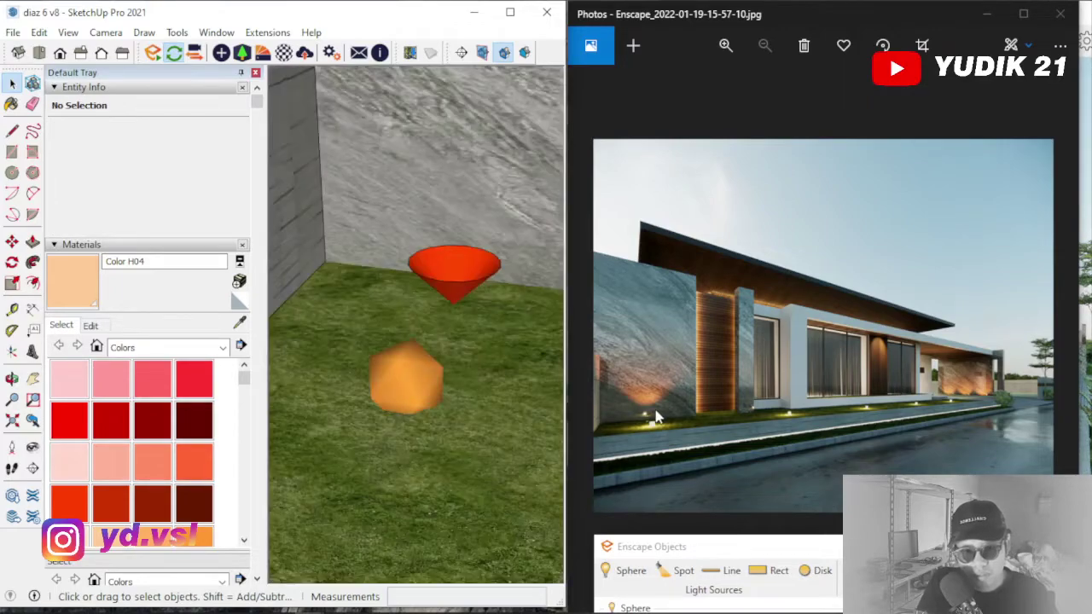
Select the red spot light component between the orange sphere light and the stone wall
middle_click_drag(411, 399, 423, 372)
left_click(410, 400)
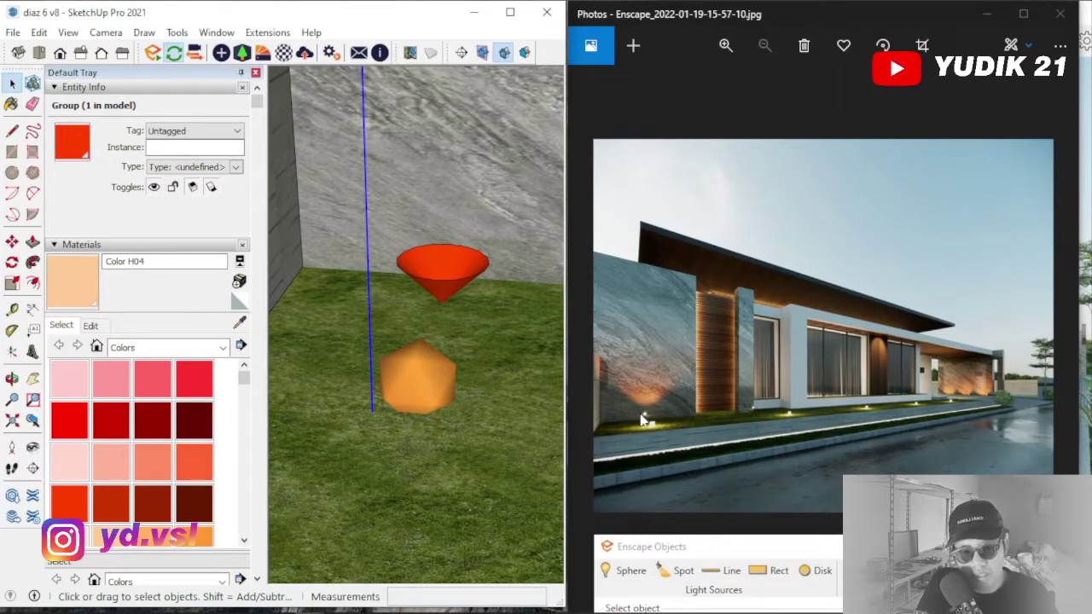
left_click(459, 270)
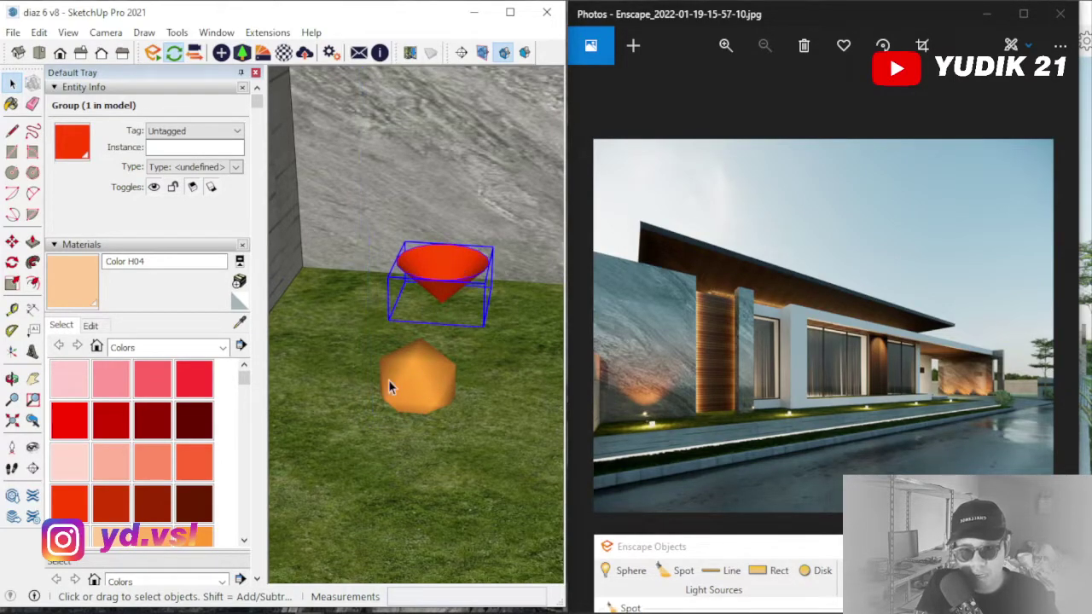
scroll(430, 419, "down", 5)
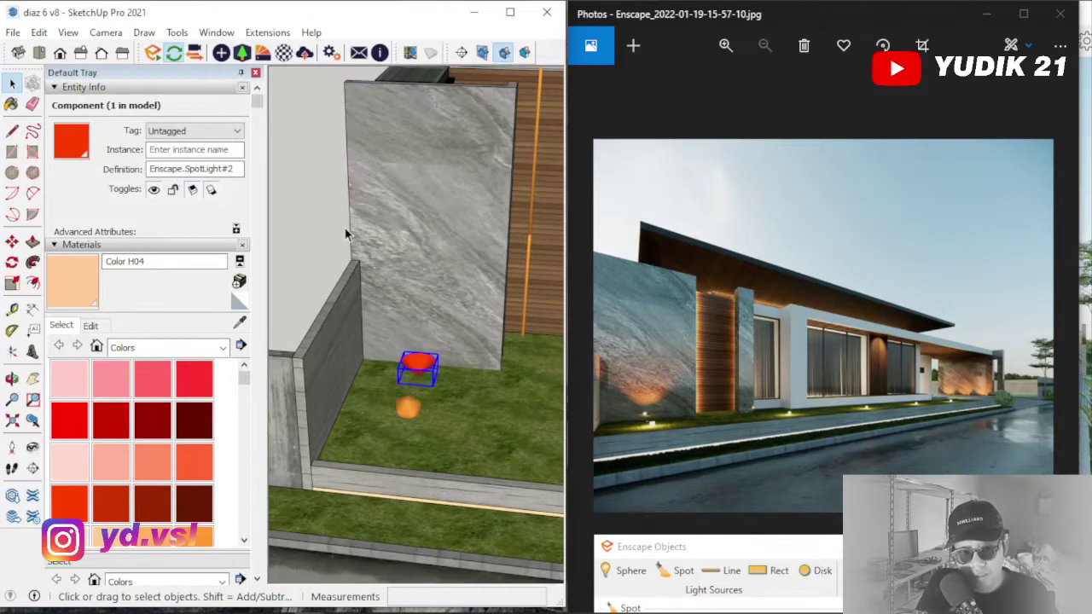
Examine the whole front facade from street level against the reference render and clear the selection
mouse_move(390, 313)
middle_mouse_down()
mouse_move(443, 293)
mouse_move(365, 392)
middle_mouse_up()
scroll(355, 398, "down", 3)
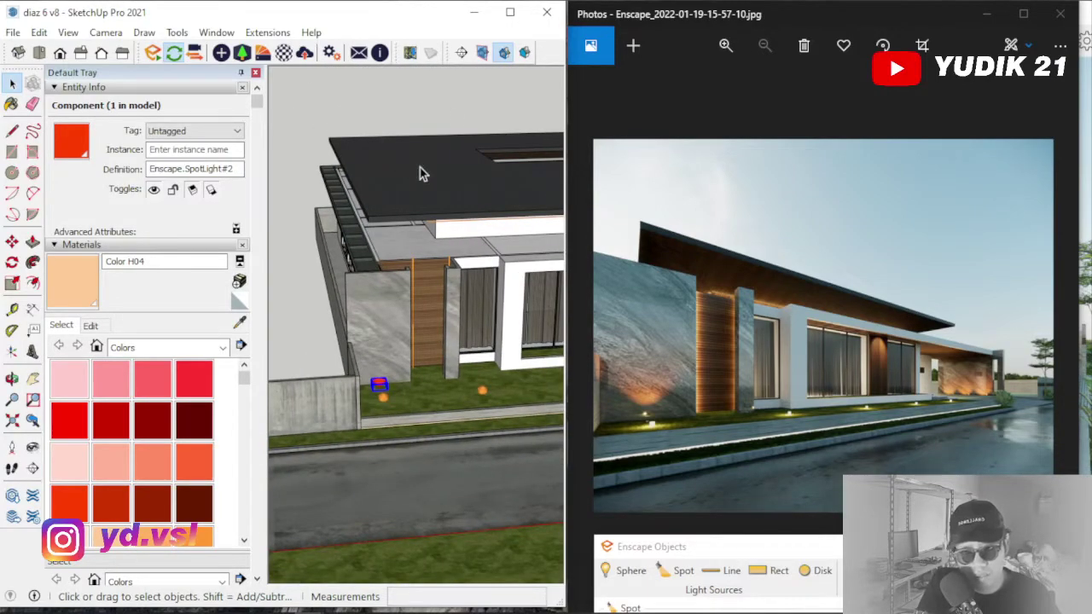
scroll(343, 296, "down", 7)
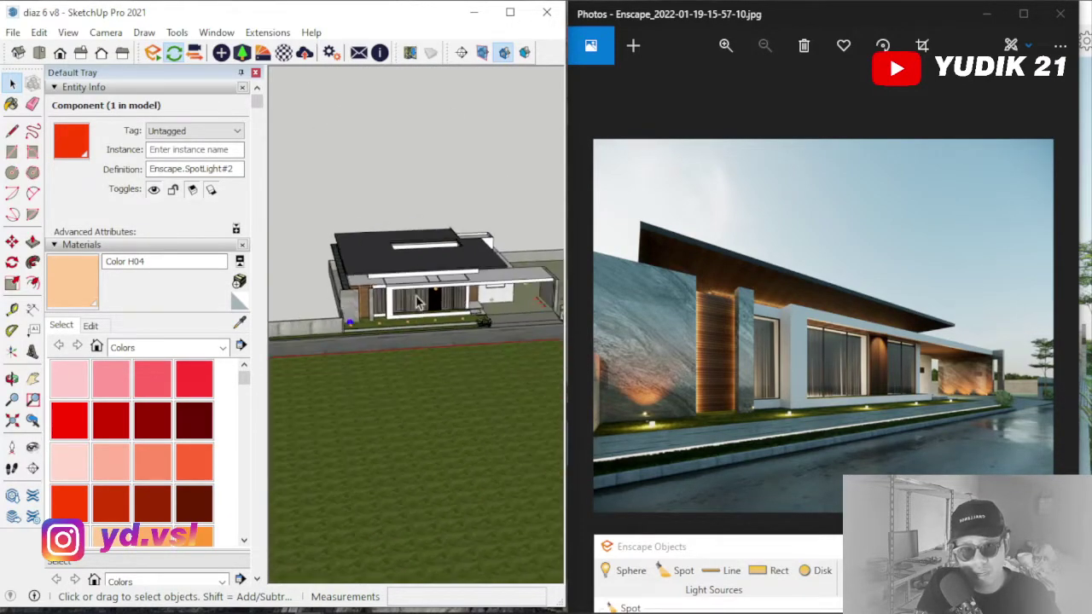
scroll(488, 298, "up", 3)
scroll(477, 298, "up", 2)
scroll(519, 295, "down", 4)
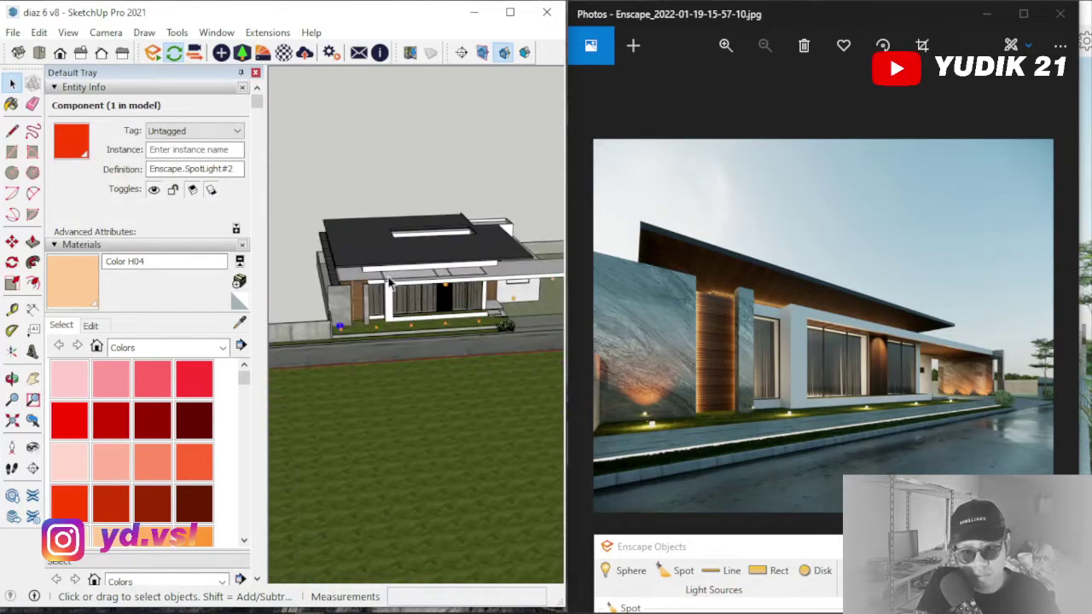
scroll(376, 279, "up", 3)
mouse_move(375, 279)
middle_mouse_down()
mouse_move(453, 215)
mouse_move(434, 238)
middle_mouse_up()
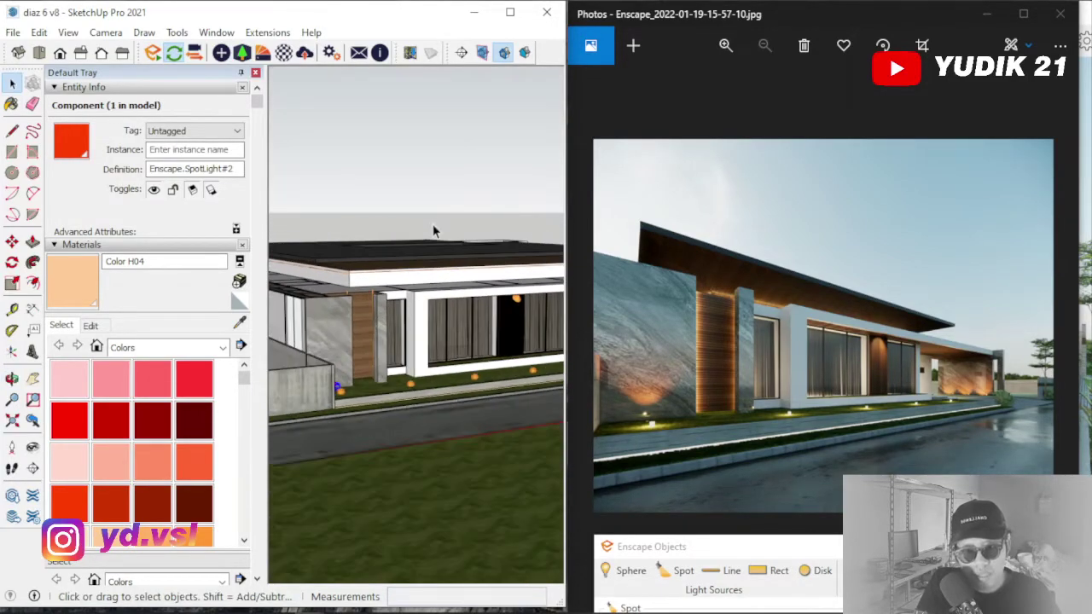
left_click(437, 202)
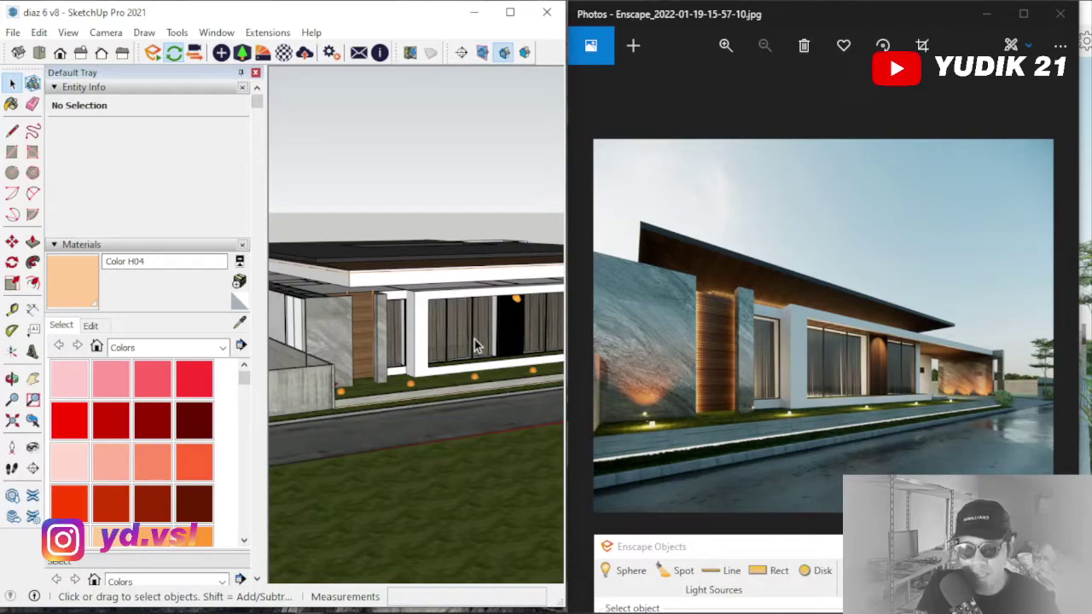
Select the group along the front lawn below the white window frame and examine its lights from above
scroll(480, 296, "up", 10)
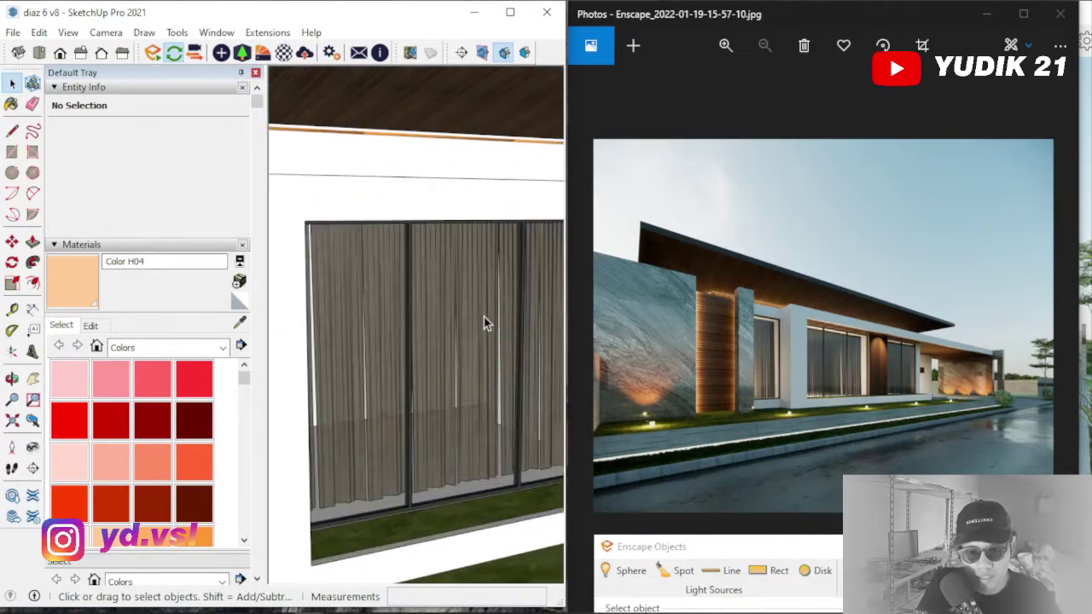
scroll(378, 367, "down", 3)
left_click(428, 468)
middle_click_drag(427, 468, 336, 509)
scroll(422, 448, "down", 6)
middle_click_drag(422, 447, 447, 455)
scroll(446, 454, "up", 5)
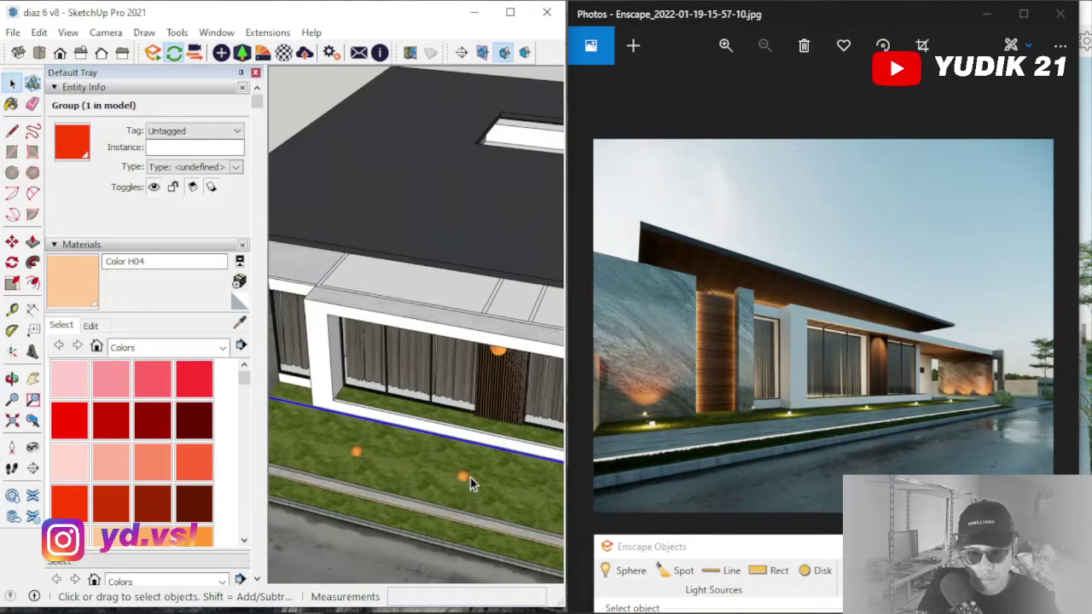
Open the light group on the front lawn, select an orange sphere light inside and hide the rest of the model
double_click(465, 479)
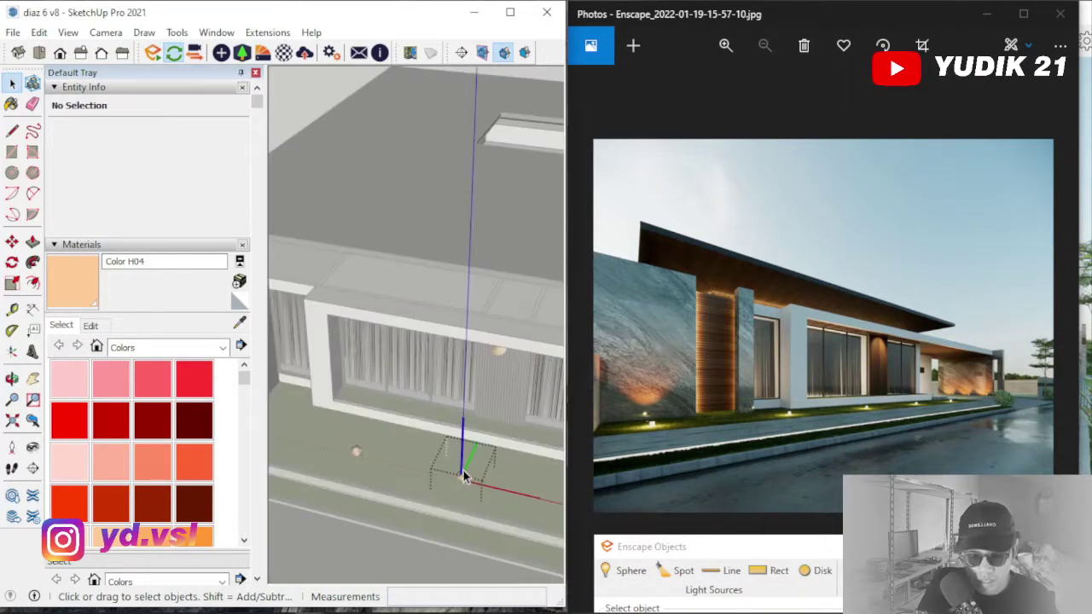
key("i")
middle_click_drag(470, 476, 246, 332)
key("i")
scroll(412, 488, "up", 4)
scroll(412, 488, "up", 3)
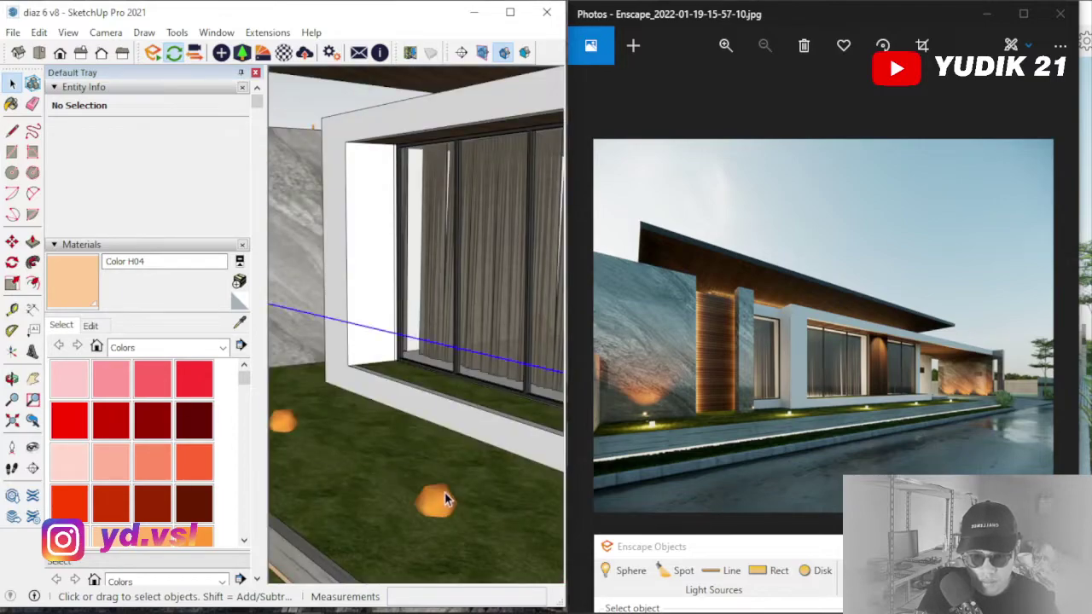
left_click(438, 500)
double_click(437, 501)
left_click(435, 501)
key("h")
scroll(435, 499, "down", 6)
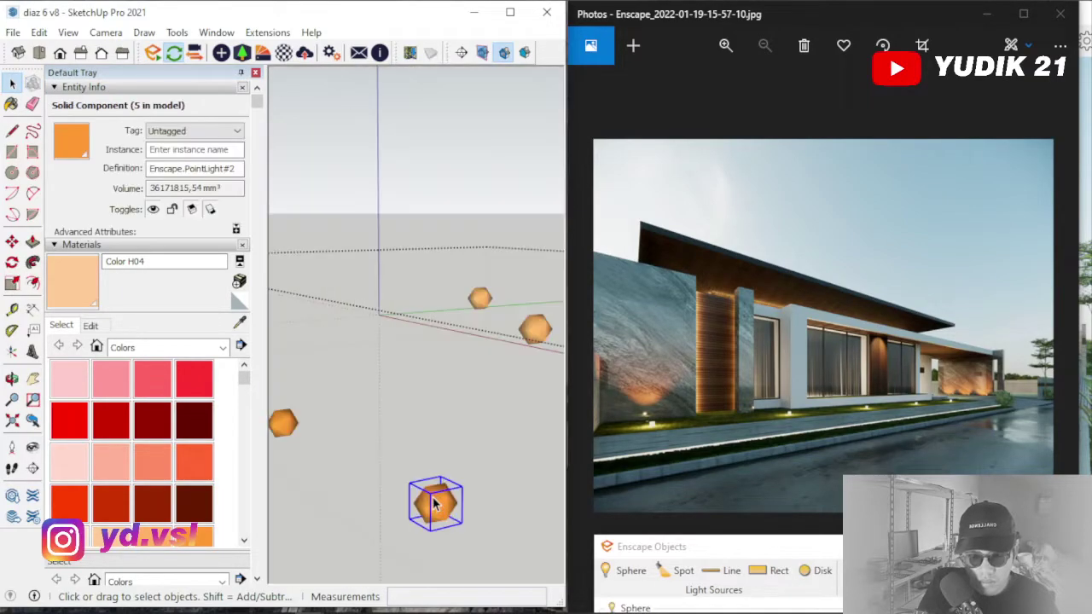
Examine the arrangement of the isolated sphere lights inside the group from several angles
scroll(505, 475, "up", 5)
mouse_move(399, 432)
middle_mouse_down()
mouse_move(318, 447)
mouse_move(500, 451)
mouse_move(401, 445)
mouse_move(490, 445)
middle_mouse_up()
scroll(338, 439, "down", 5)
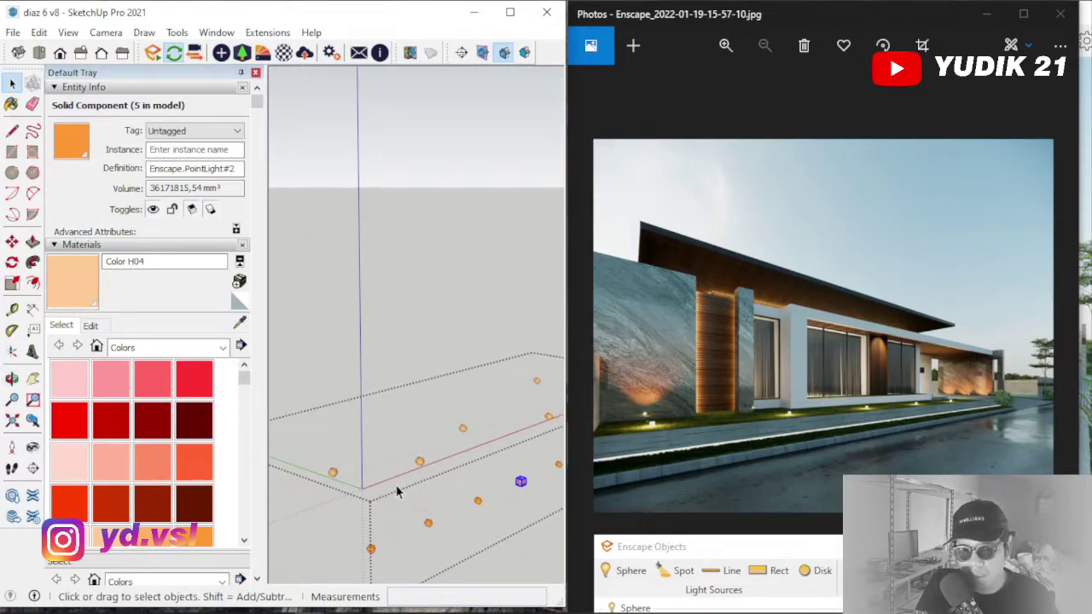
scroll(370, 497, "down", 2)
middle_click_drag(427, 487, 521, 478)
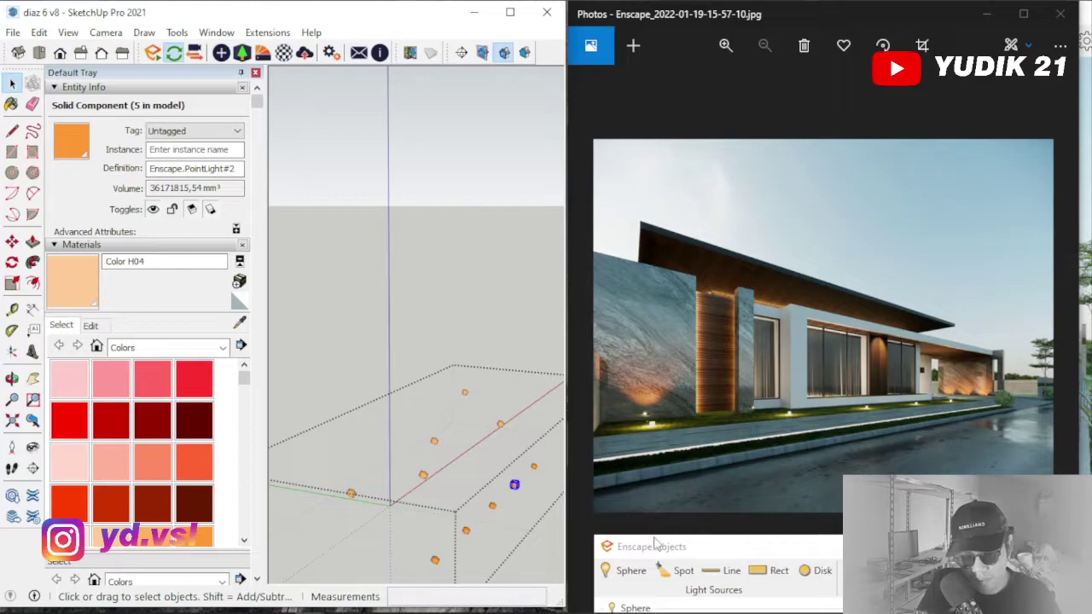
Examine the selected sphere light's luminous intensity and source radius along with the available Enscape light types
left_click_drag(652, 542, 462, 144)
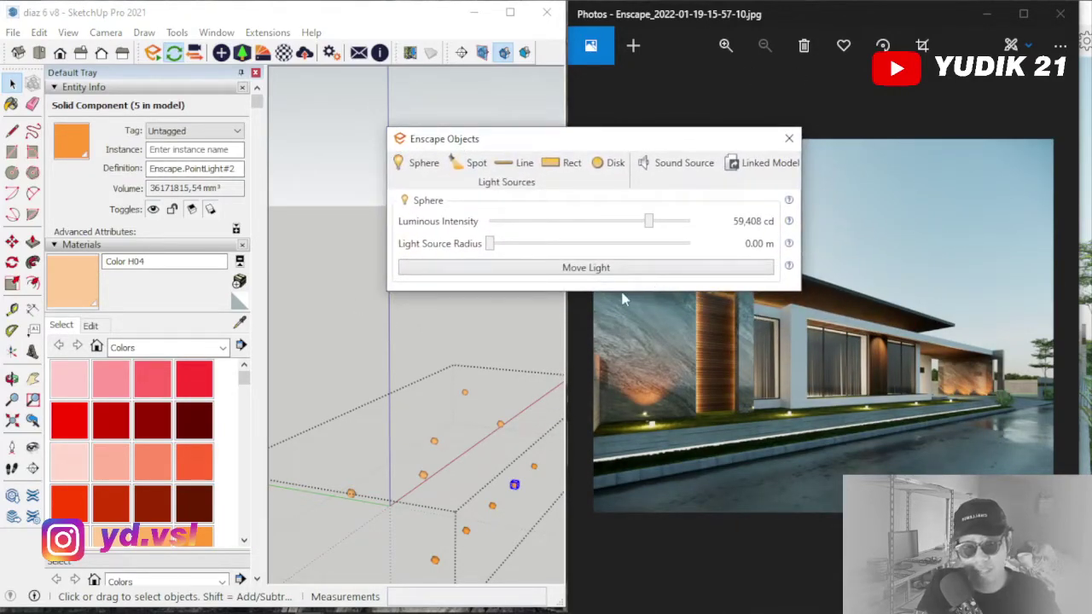
left_click(474, 168)
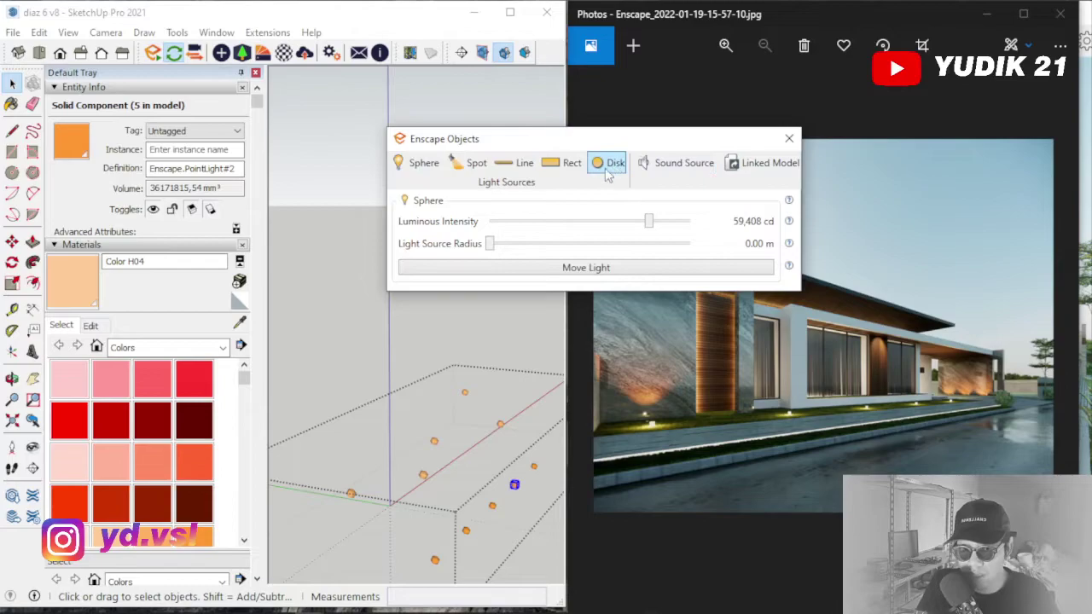
left_click_drag(664, 143, 890, 409)
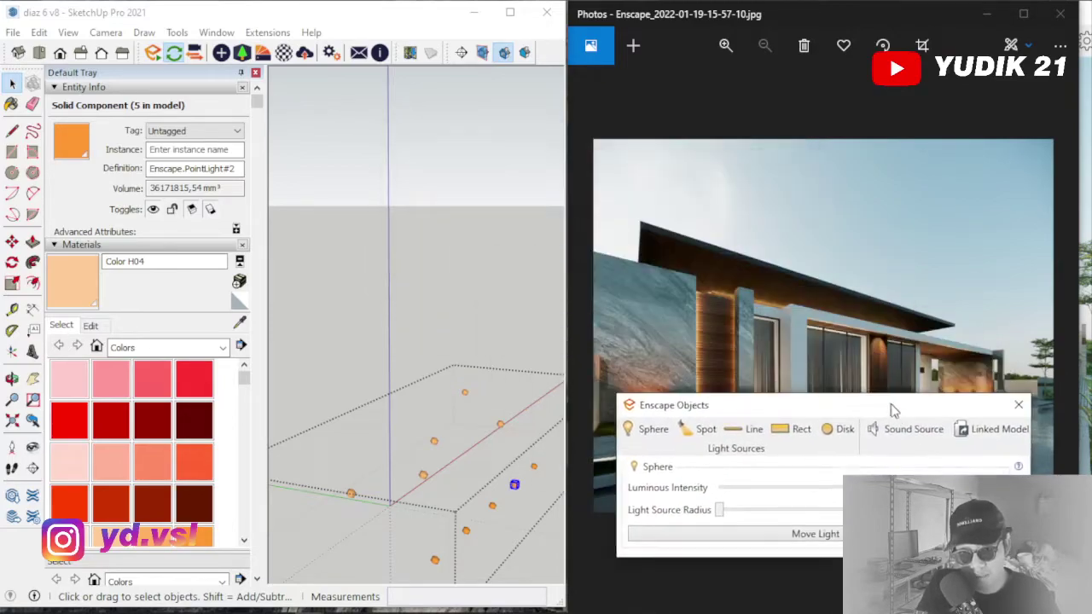
mouse_move(527, 441)
middle_mouse_down()
mouse_move(451, 463)
mouse_move(358, 529)
mouse_move(450, 465)
mouse_move(522, 461)
middle_mouse_up()
left_click_drag(694, 411, 681, 525)
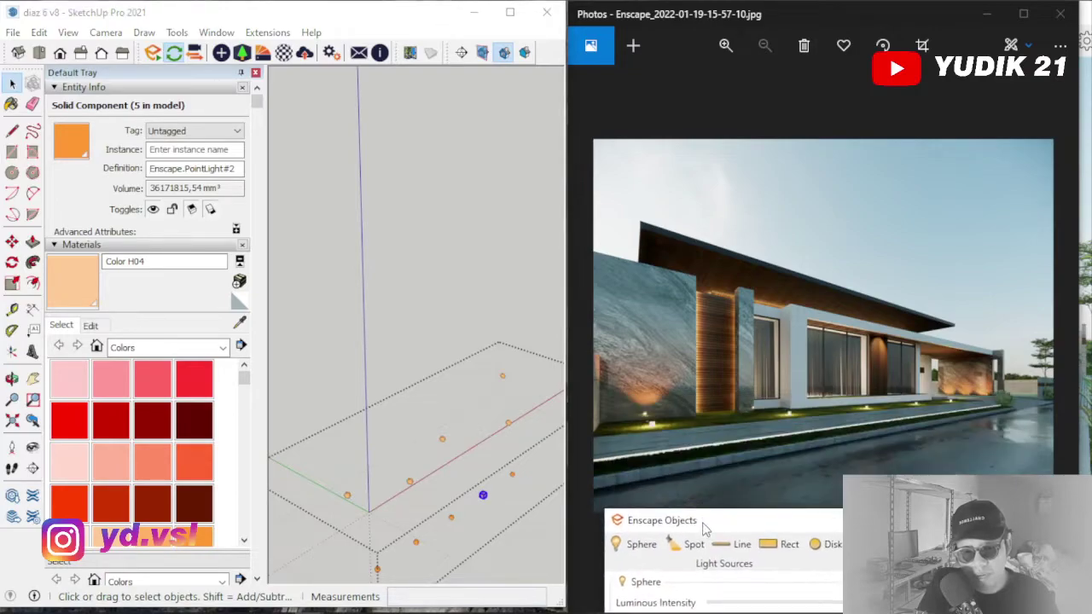
Select the larger sphere light above the lawn lights and examine its luminous intensity and source radius
middle_click_drag(489, 437, 435, 454)
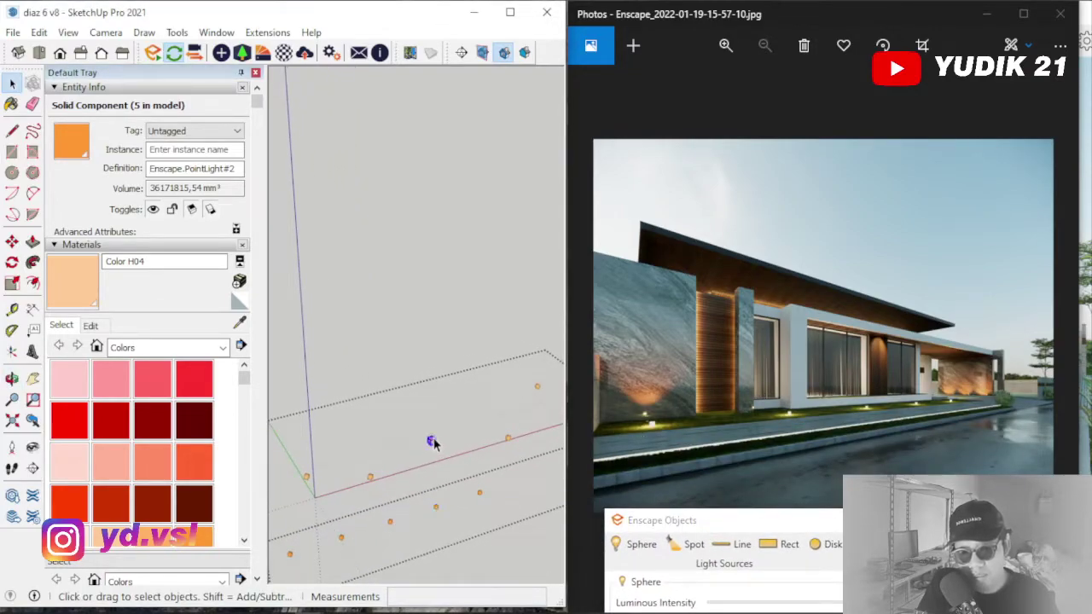
left_click(432, 441)
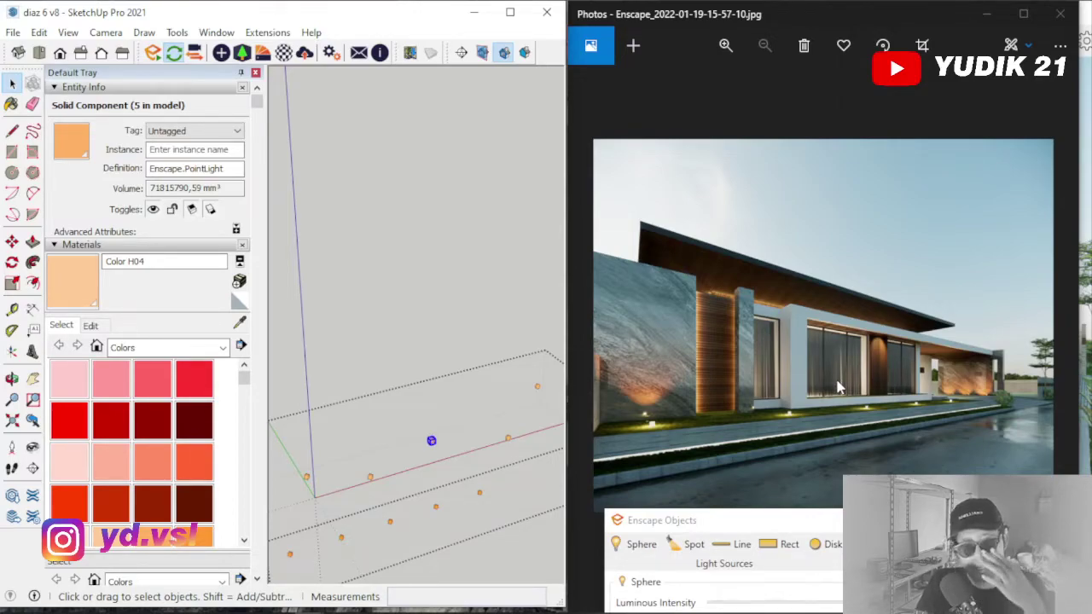
scroll(431, 441, "up", 8)
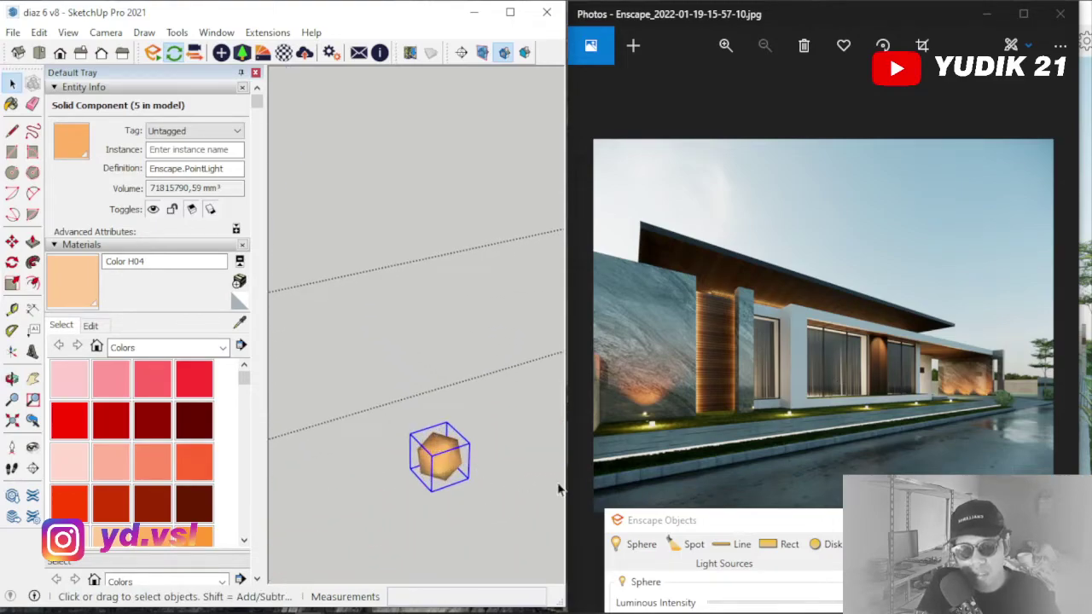
left_click_drag(700, 522, 526, 122)
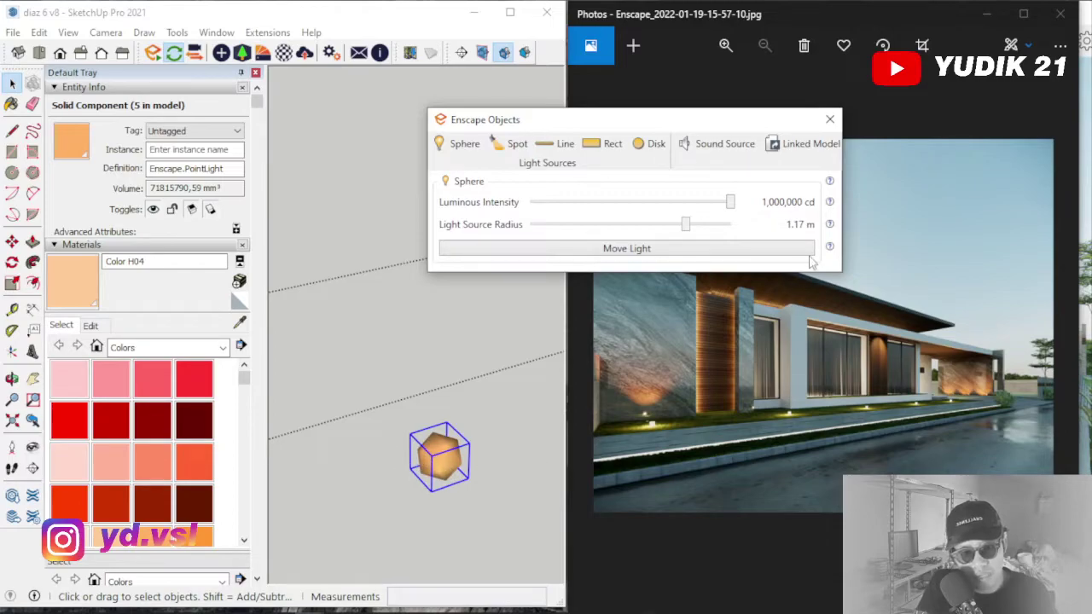
Close the Enscape Objects window, leave the light group and return to a street-level view of the front facade
left_click(828, 123)
left_click(428, 409)
left_click(426, 405)
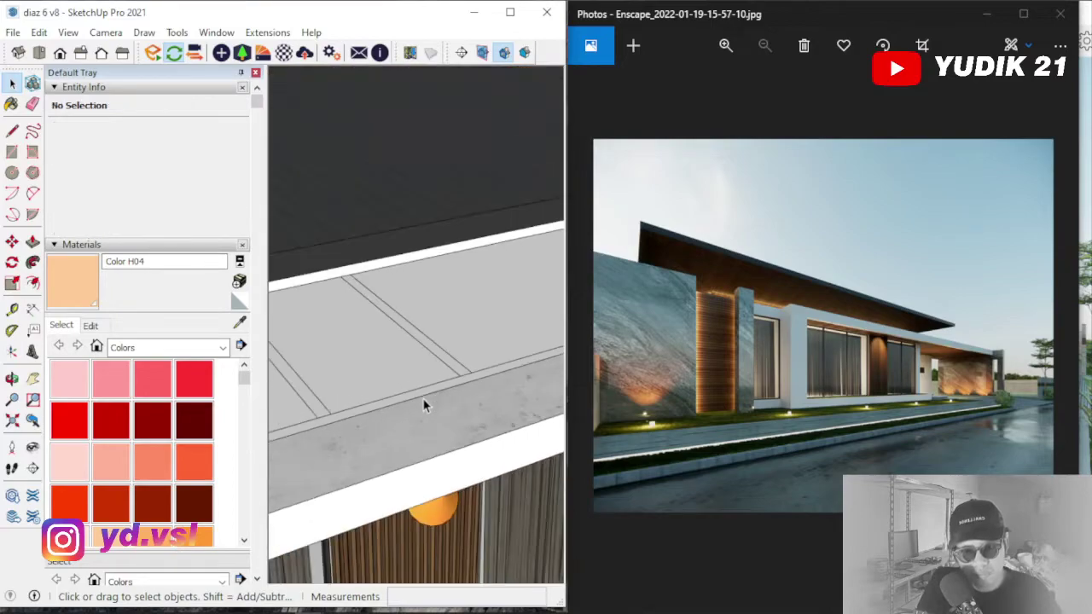
scroll(395, 322, "down", 8)
middle_click_drag(385, 356, 407, 263)
scroll(357, 353, "up", 2)
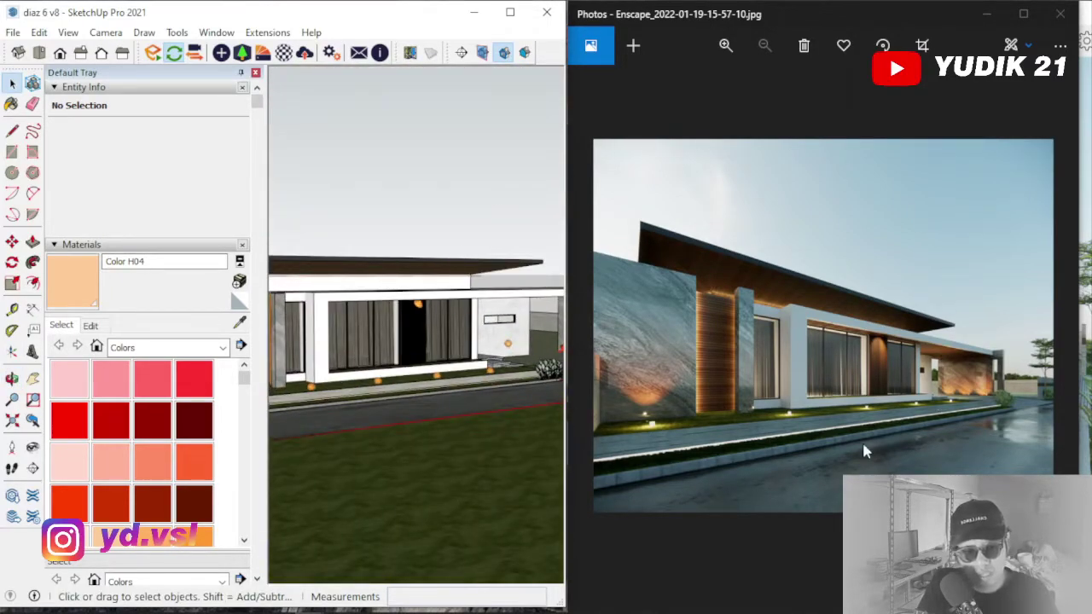
middle_click_drag(365, 327, 397, 311)
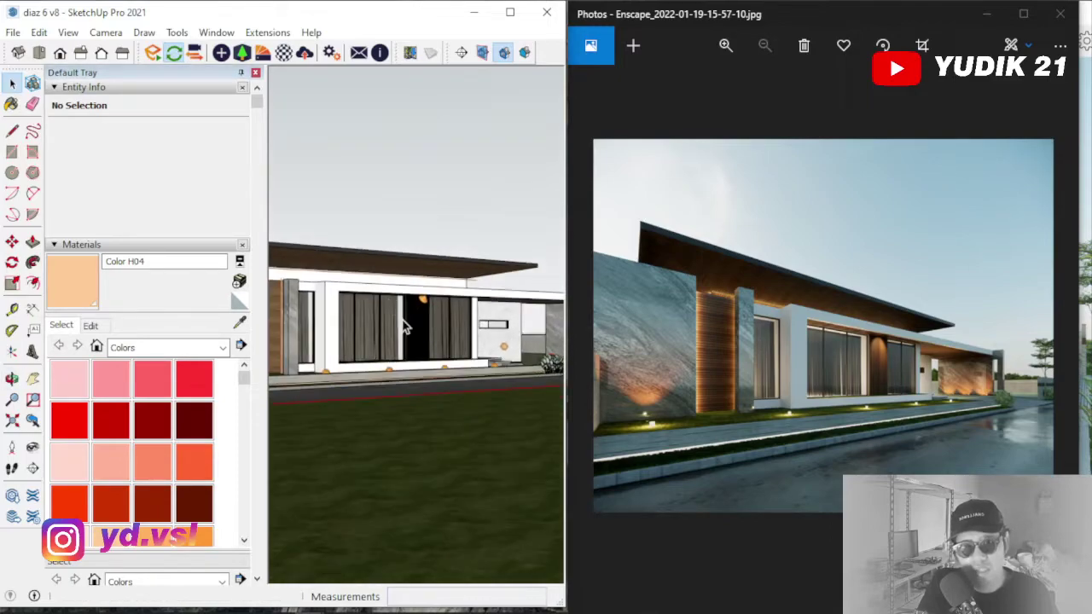
scroll(367, 321, "up", 1)
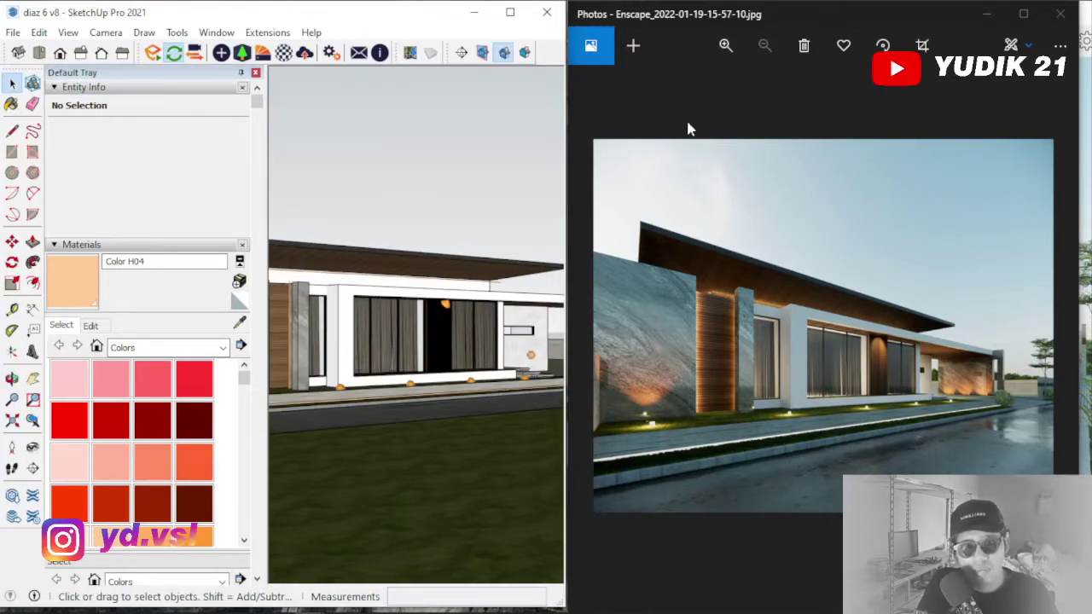
Minimize the reference photo, open Enscape's Visual Settings and move the window clear of the live render
left_click(987, 14)
left_click(1054, 44)
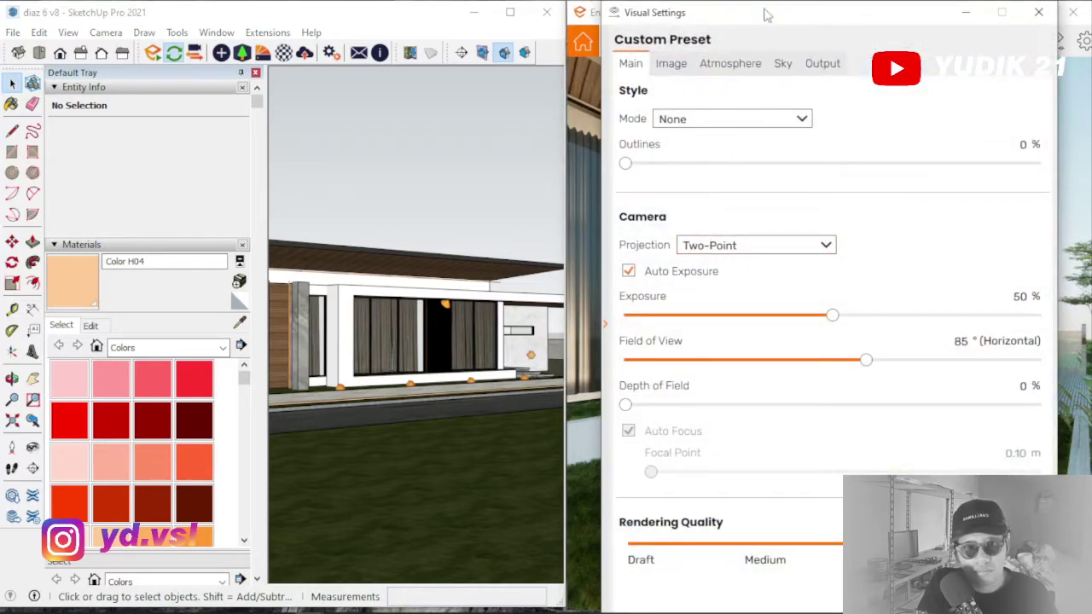
left_click_drag(743, 17, 574, 27)
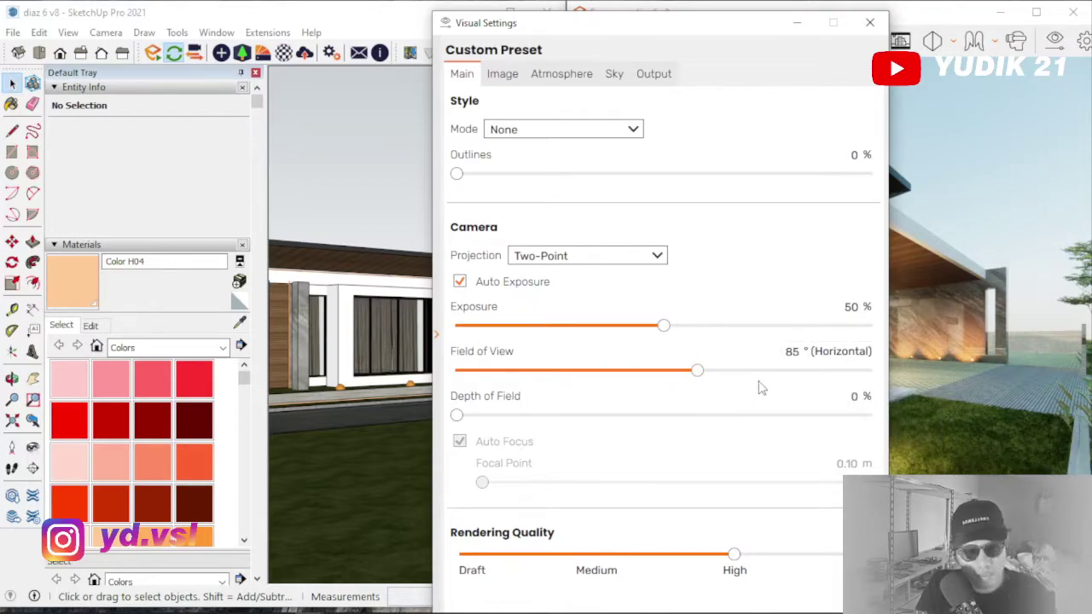
left_click(939, 360)
right_click_drag(940, 360, 984, 349)
key("a")
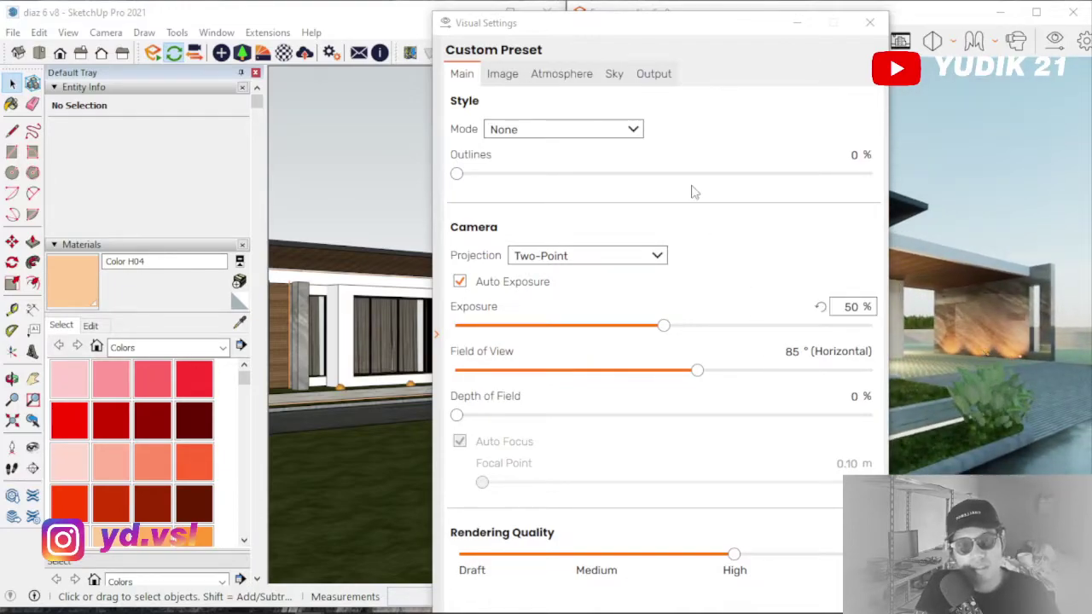
left_click_drag(679, 24, 323, 19)
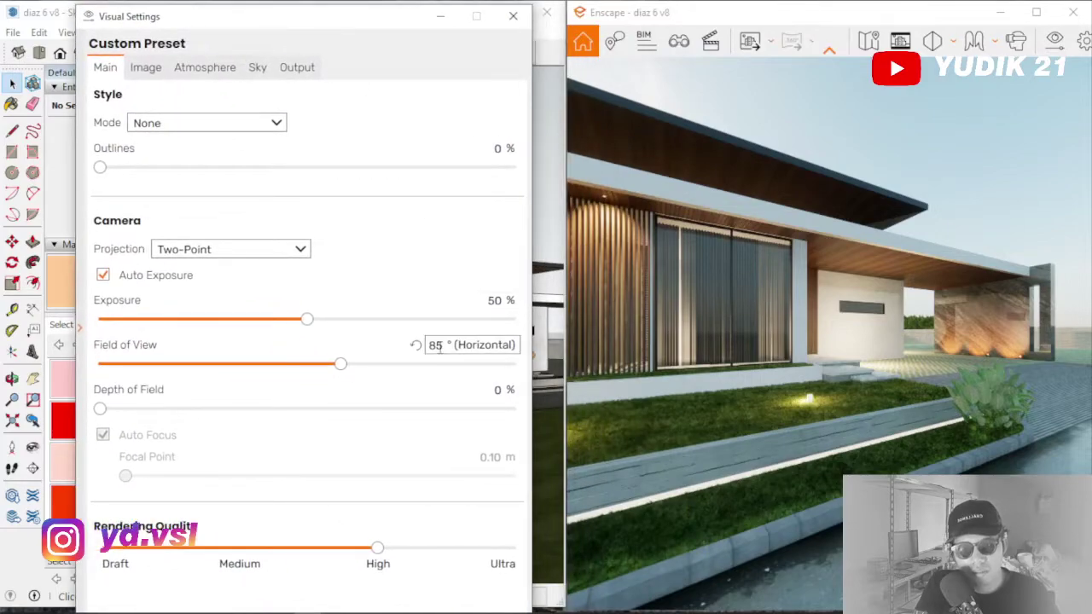
Frame the slatted panel, windows and carport in the Enscape render and turn on the safe frame
right_click_drag(651, 325, 815, 356)
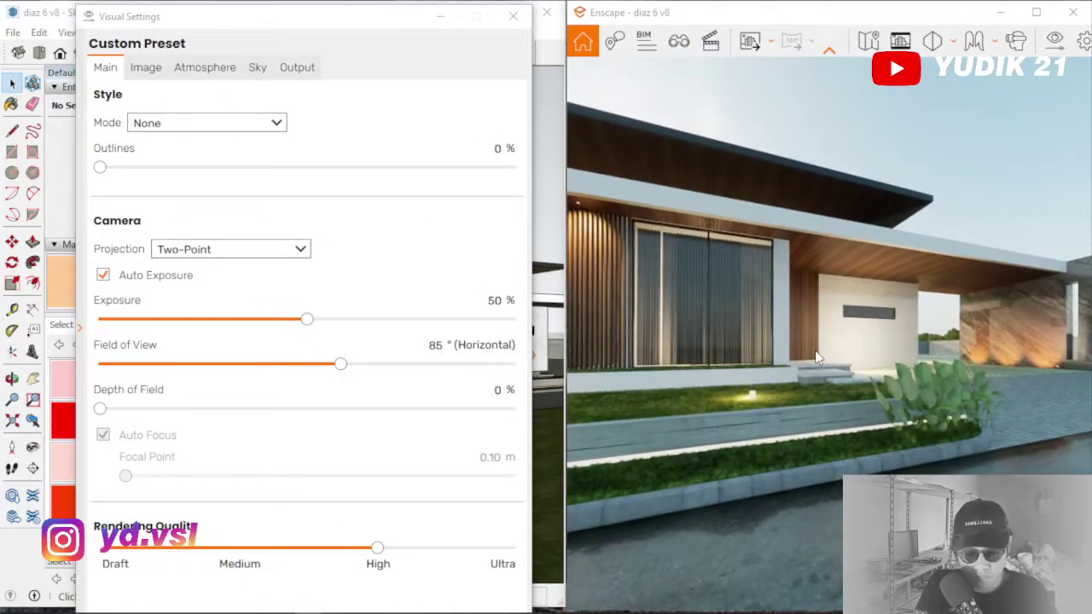
scroll(817, 358, "down", 3)
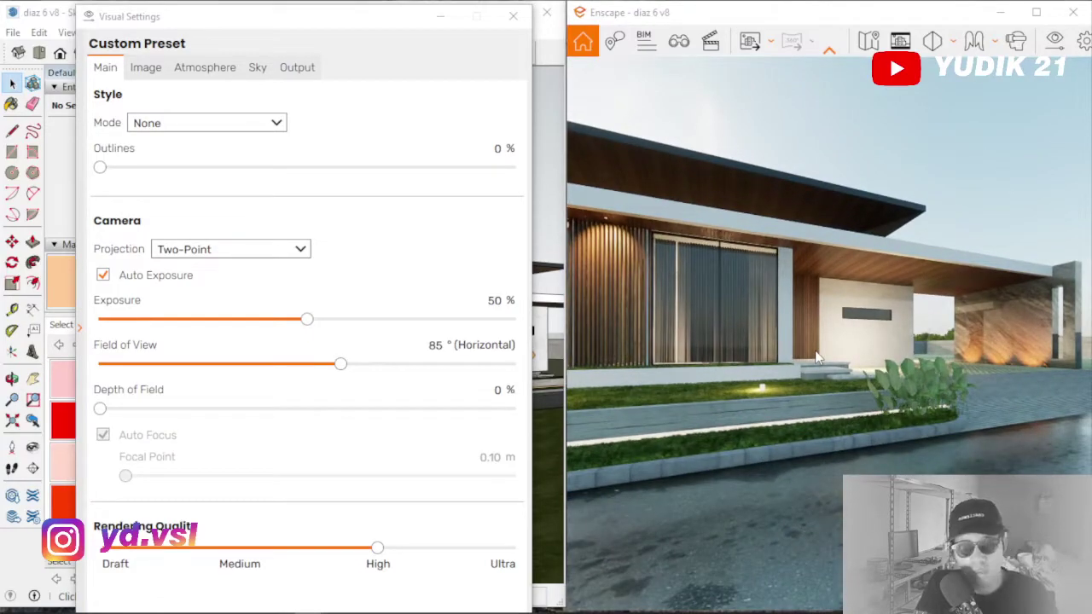
right_click_drag(733, 297, 749, 333)
scroll(717, 313, "up", 2)
scroll(718, 319, "up", 2)
key("a")
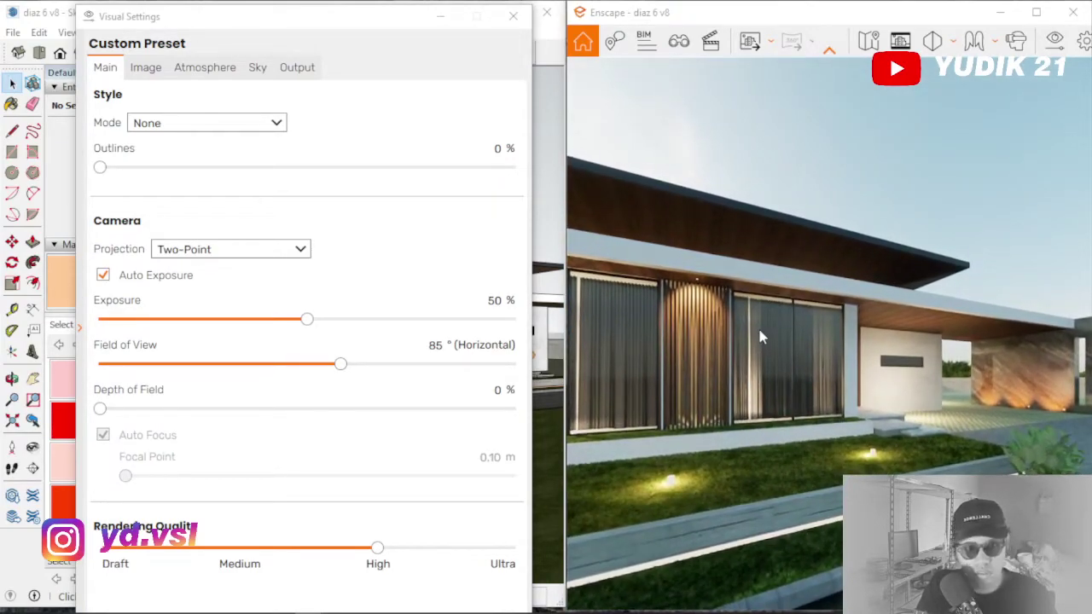
left_click(900, 40)
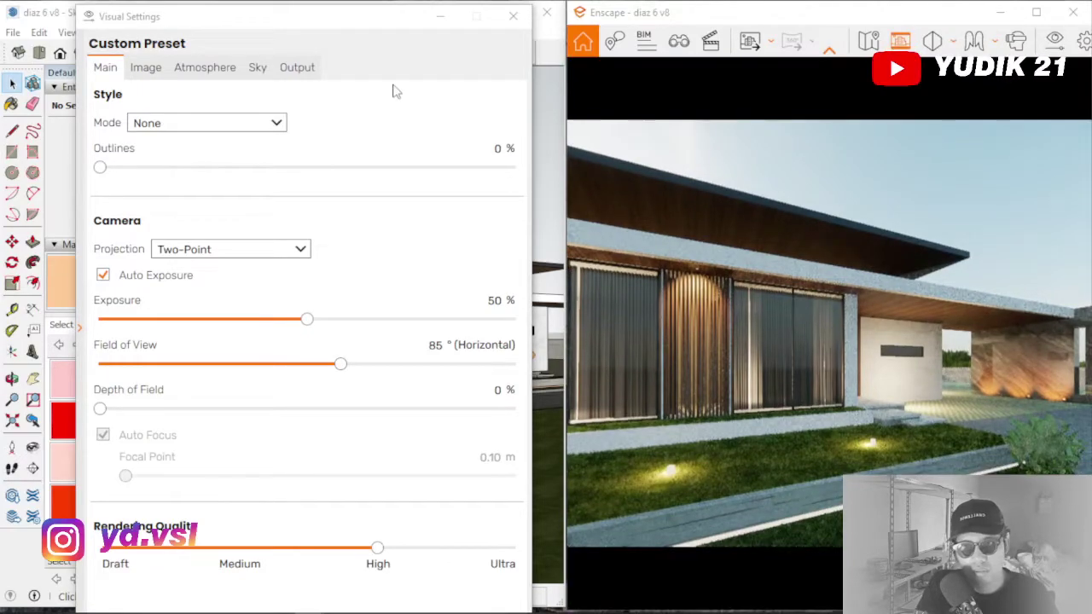
Review the output resolution and file format, the camera settings, and the image correction and effect values
left_click(292, 71)
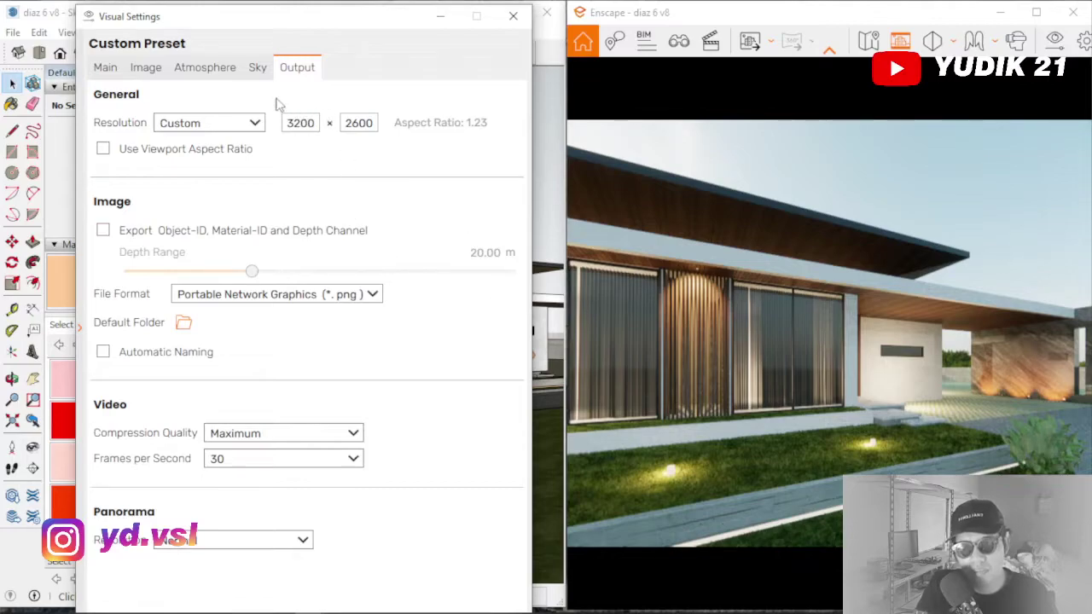
left_click(104, 70)
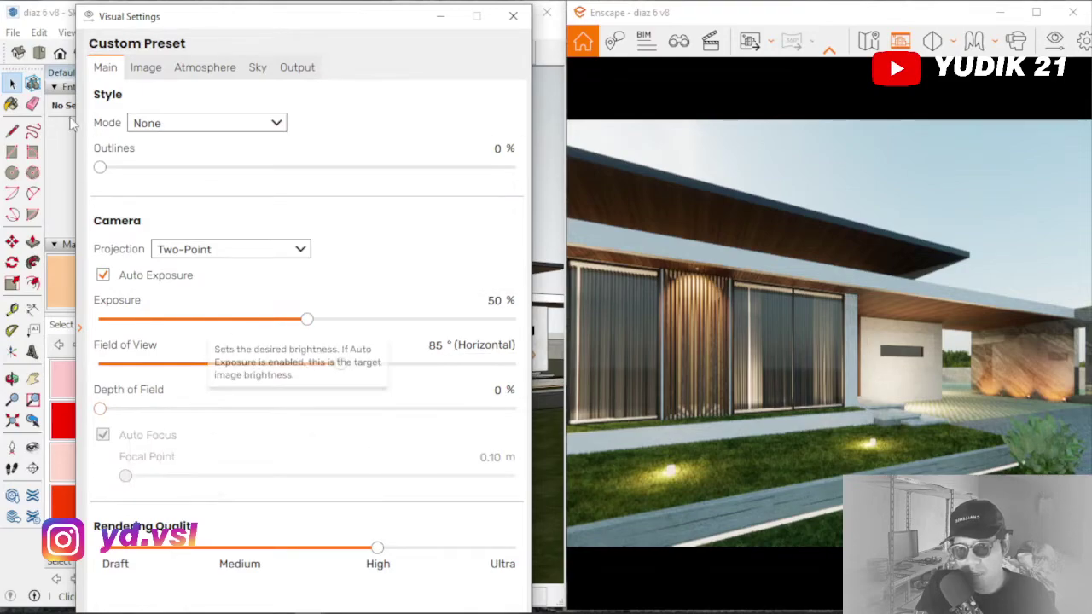
left_click(143, 69)
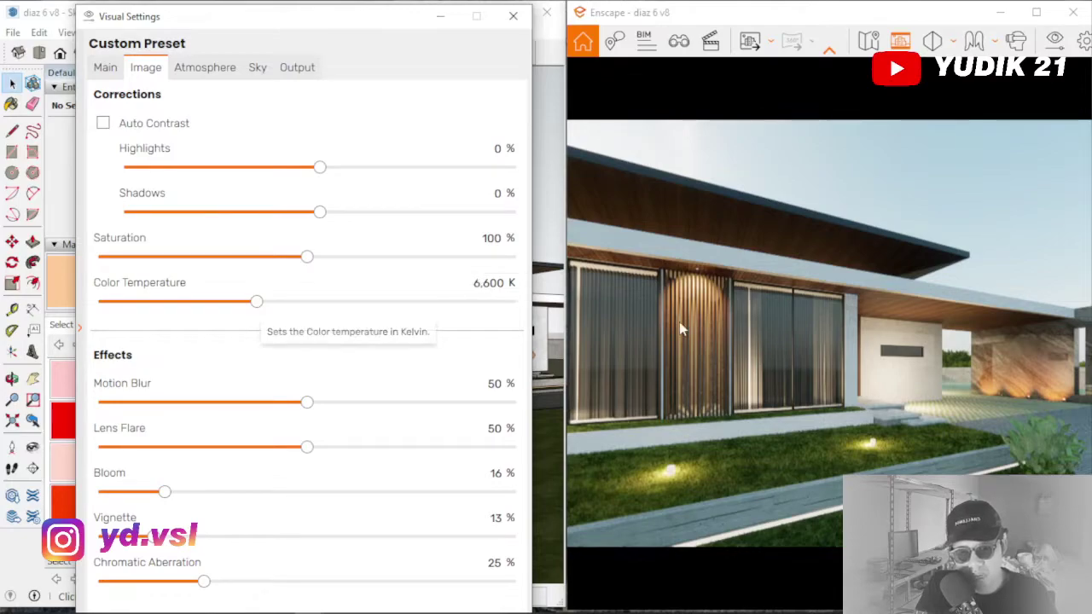
right_click_drag(829, 355, 852, 356)
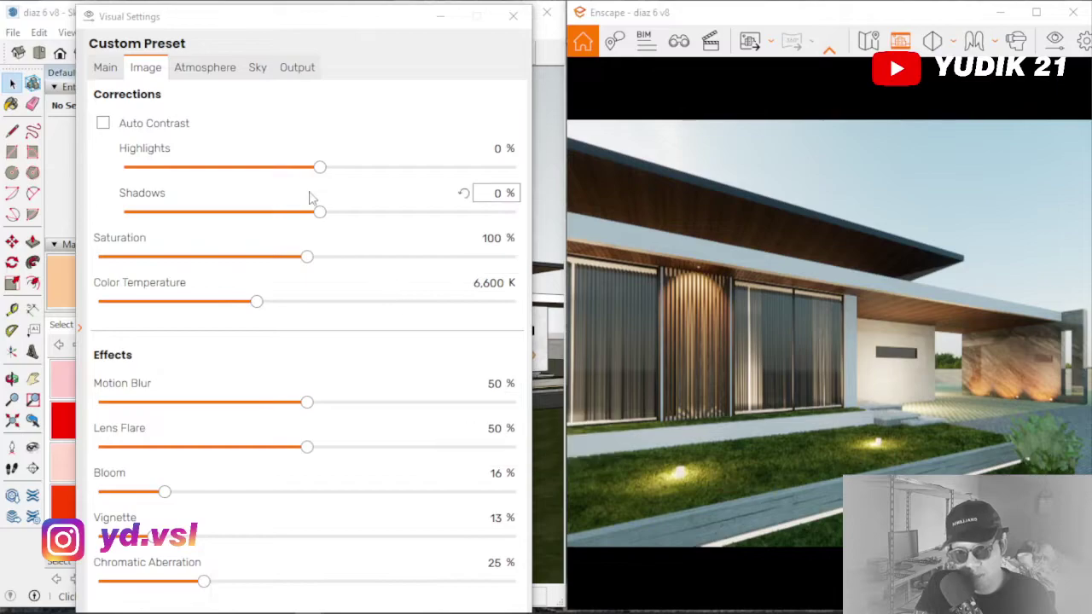
Review the atmosphere's fog, illumination and wind values and the sky's skybox settings
left_click(213, 68)
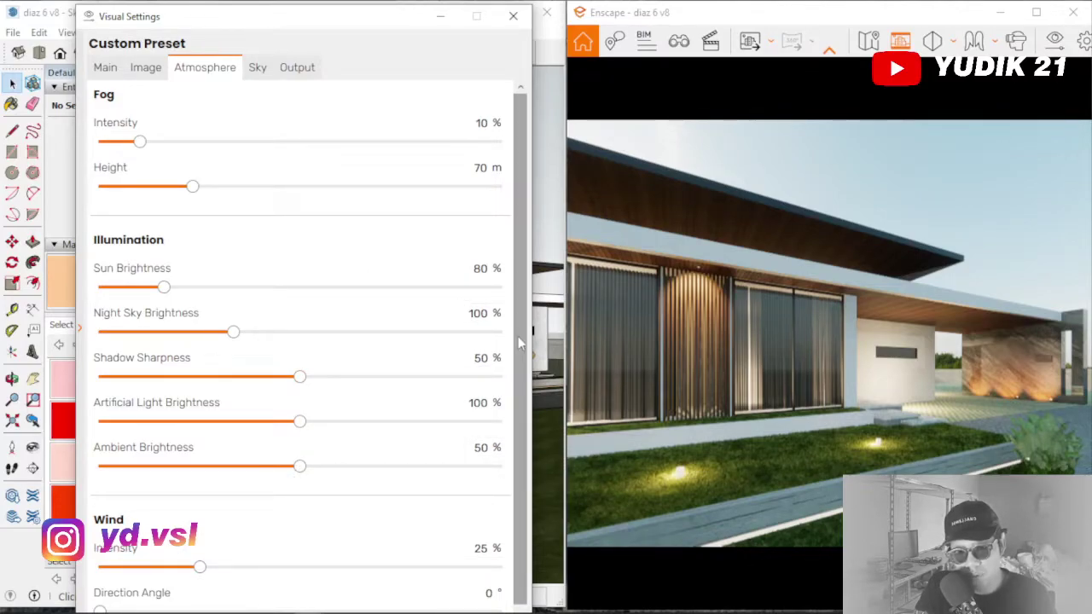
left_click_drag(519, 337, 528, 402)
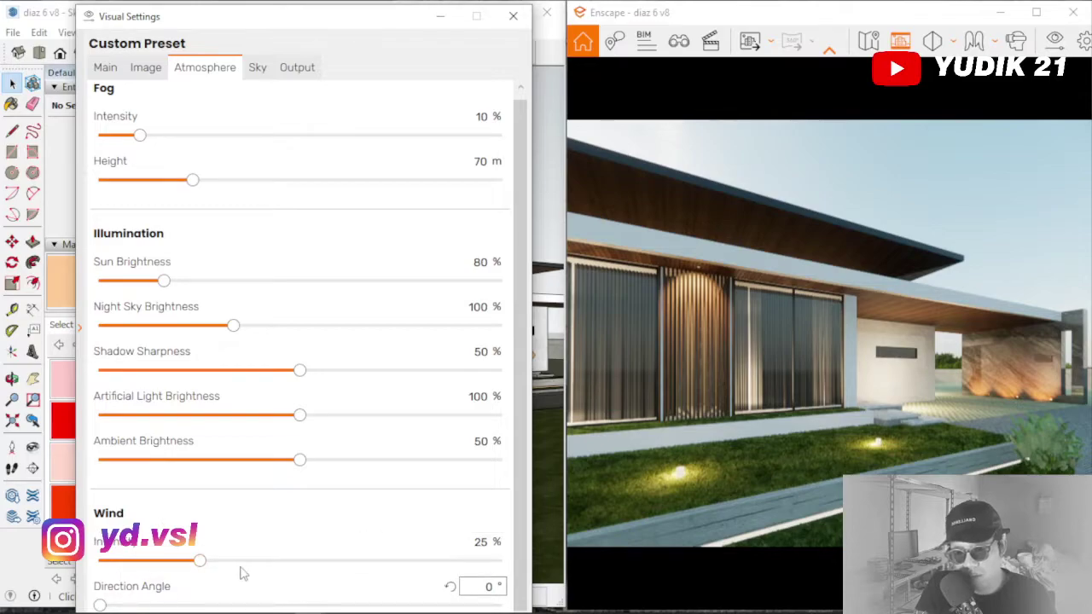
left_click(769, 271)
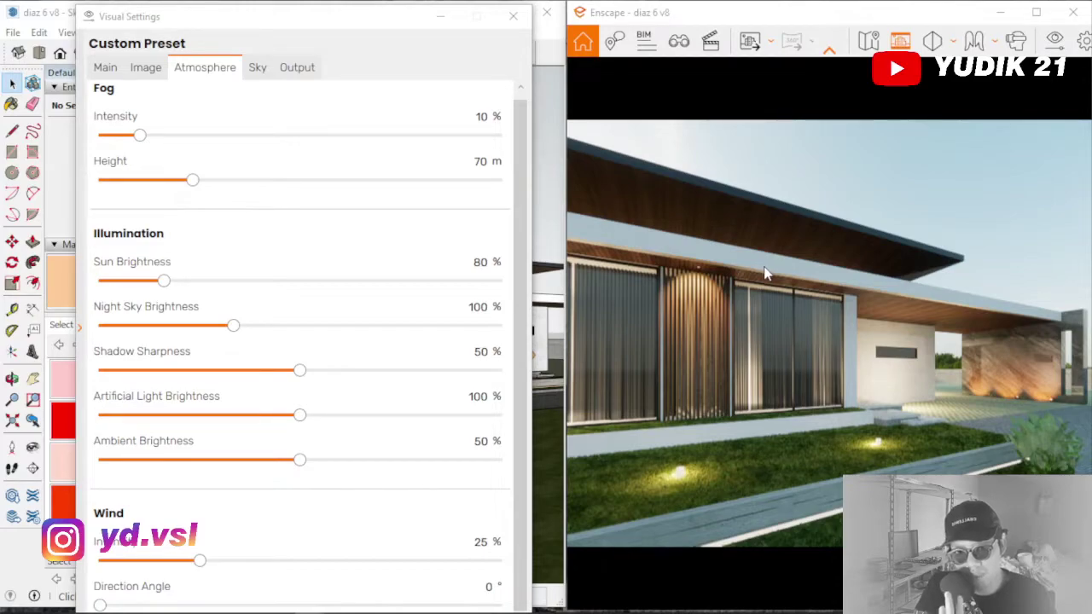
left_click(267, 72)
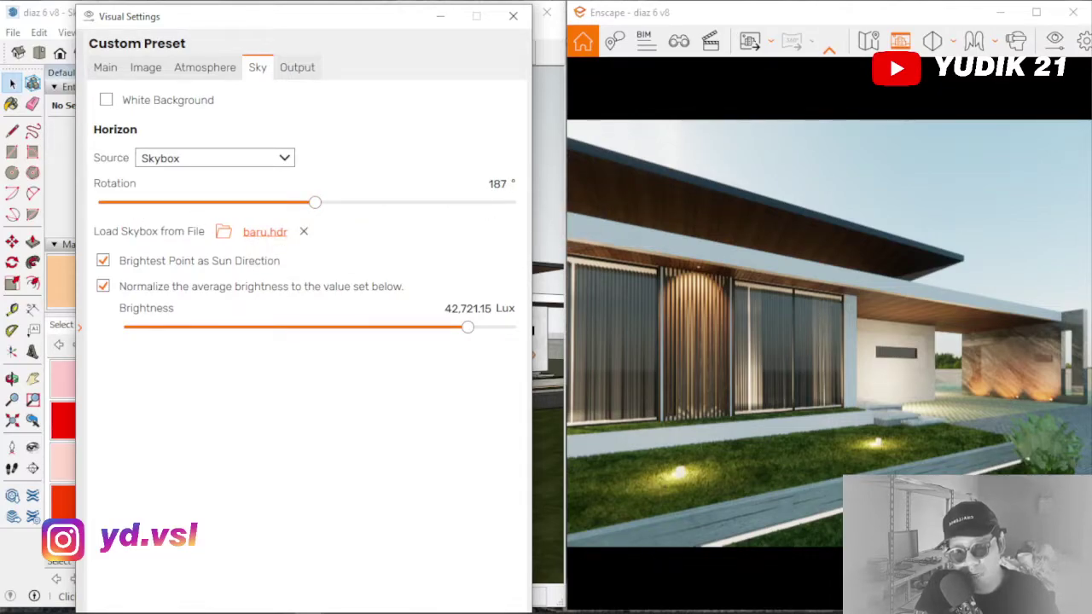
Try a different rotation for the baru.hdr skybox and set it back to 187 degrees
left_click_drag(332, 201, 329, 225)
left_click(507, 187)
type("1")
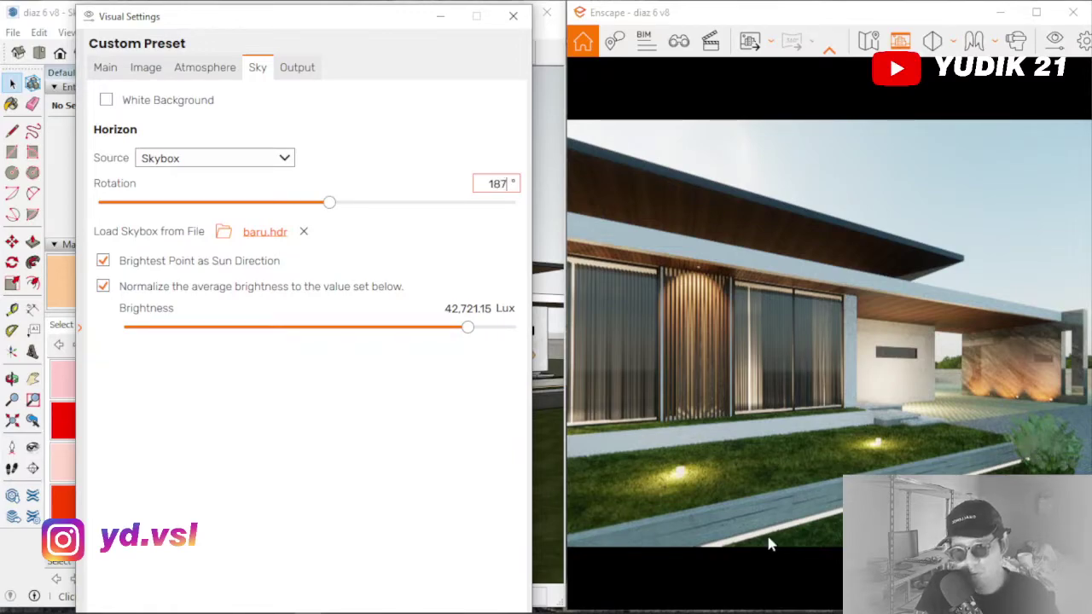
left_click(286, 472)
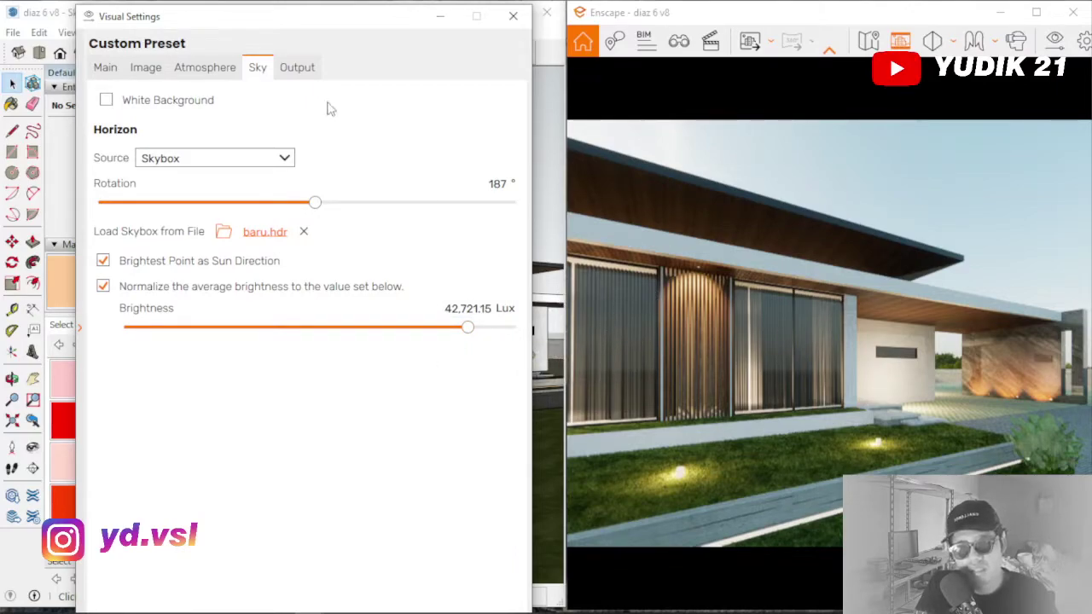
Set the image output file format to JPEG Image (*.jpg) and close the Visual Settings
left_click(307, 72)
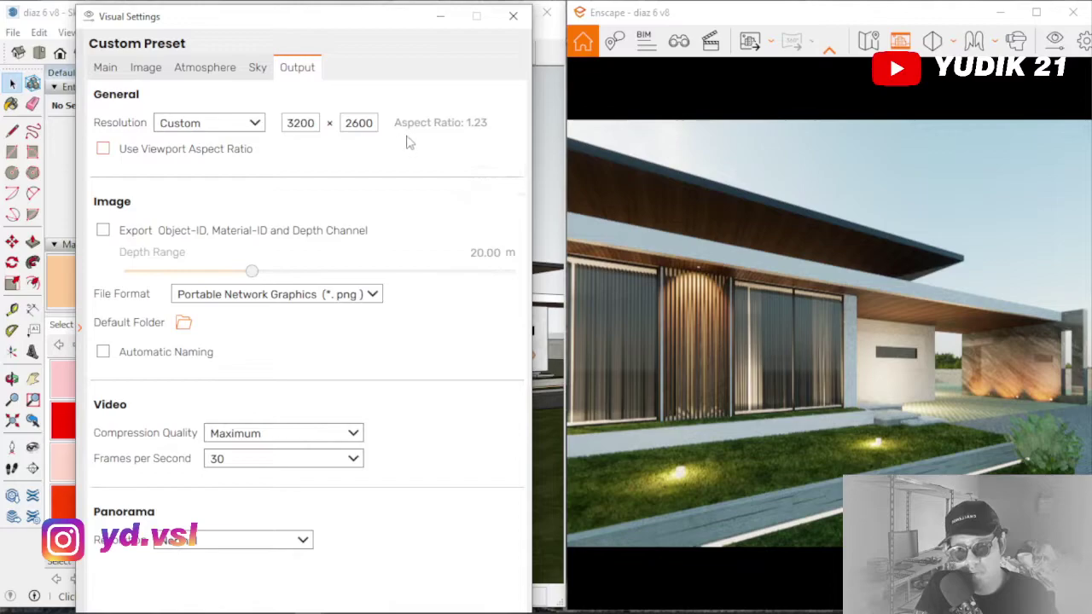
left_click(310, 298)
left_click(292, 334)
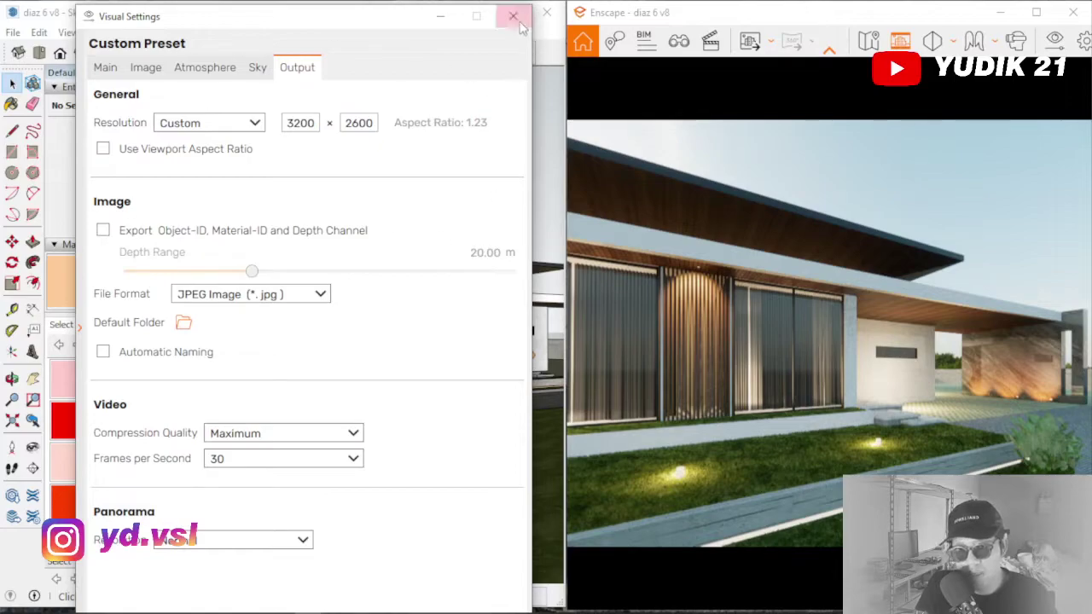
left_click(513, 16)
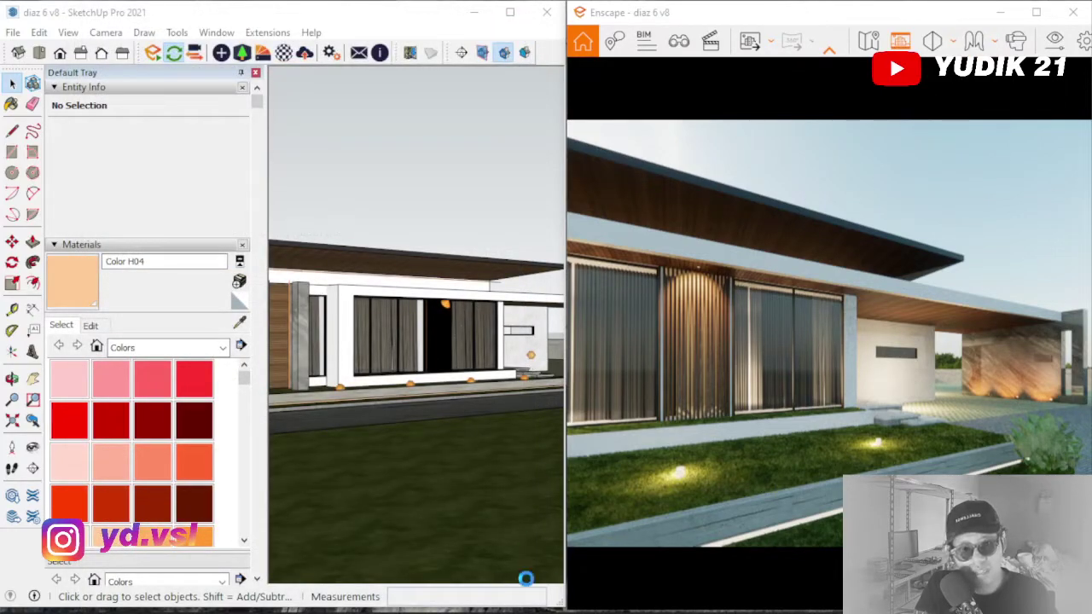
Switch to Photos, browse the exported renders up to the front elevation, and compare them with the live Enscape view
mouse_move(575, 606)
left_click(664, 603)
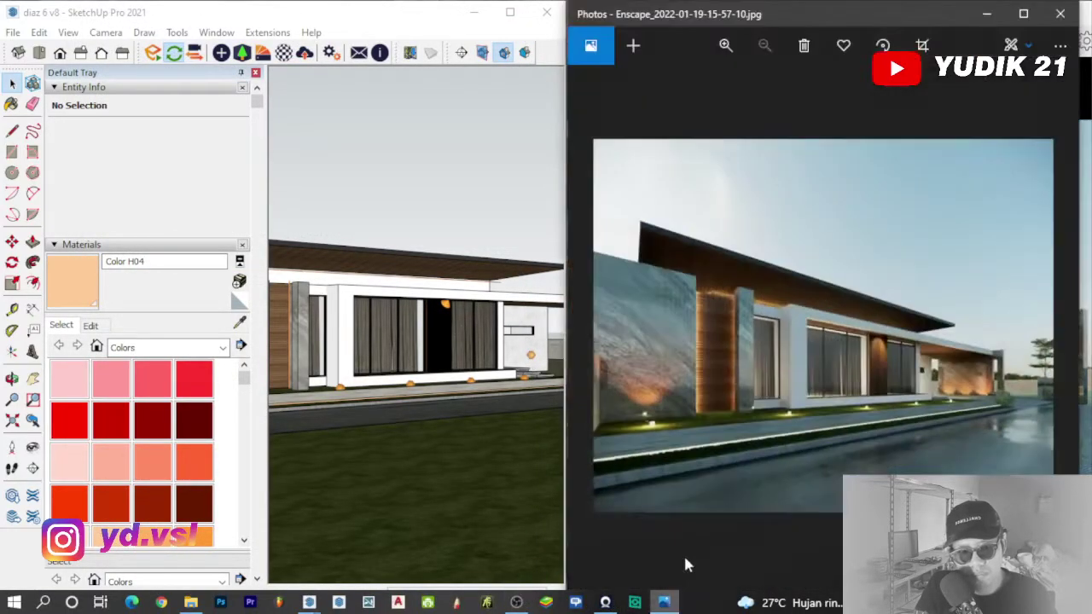
key("Right")
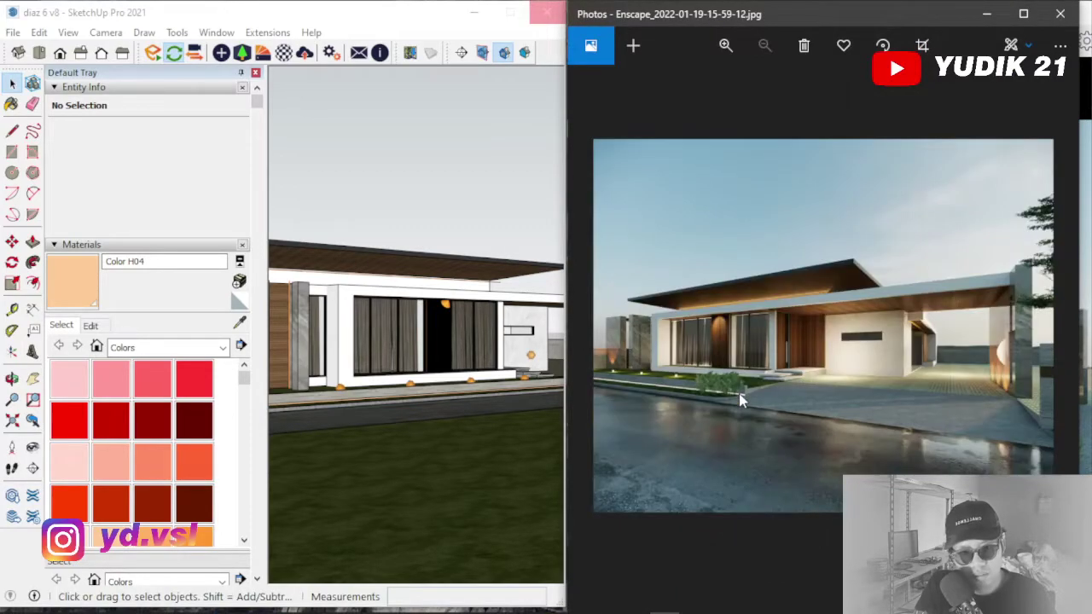
key("Right")
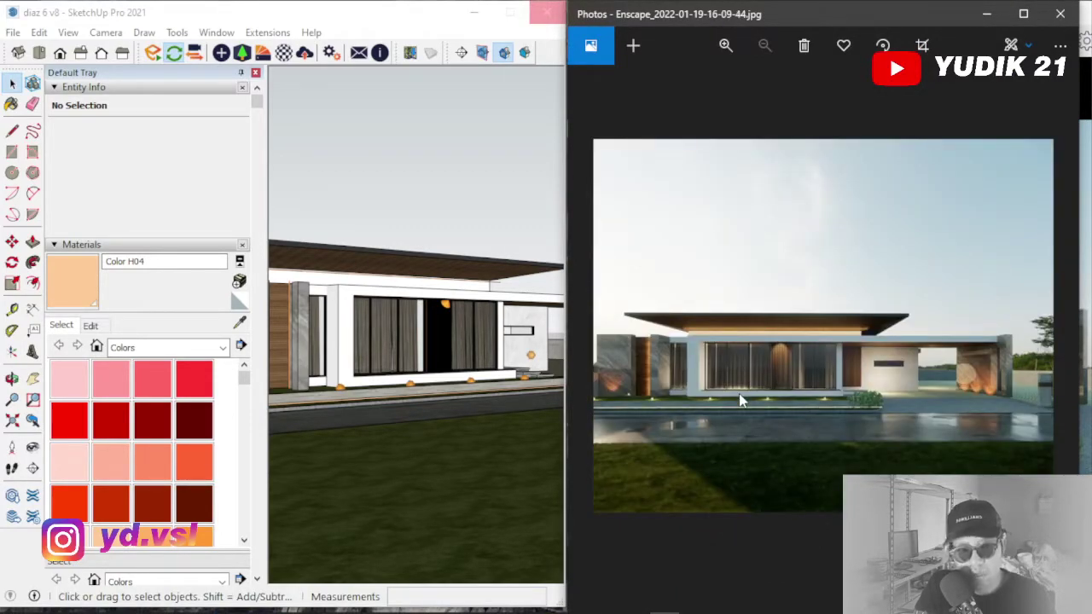
scroll(787, 412, "up", 3)
key("alt+Tab")
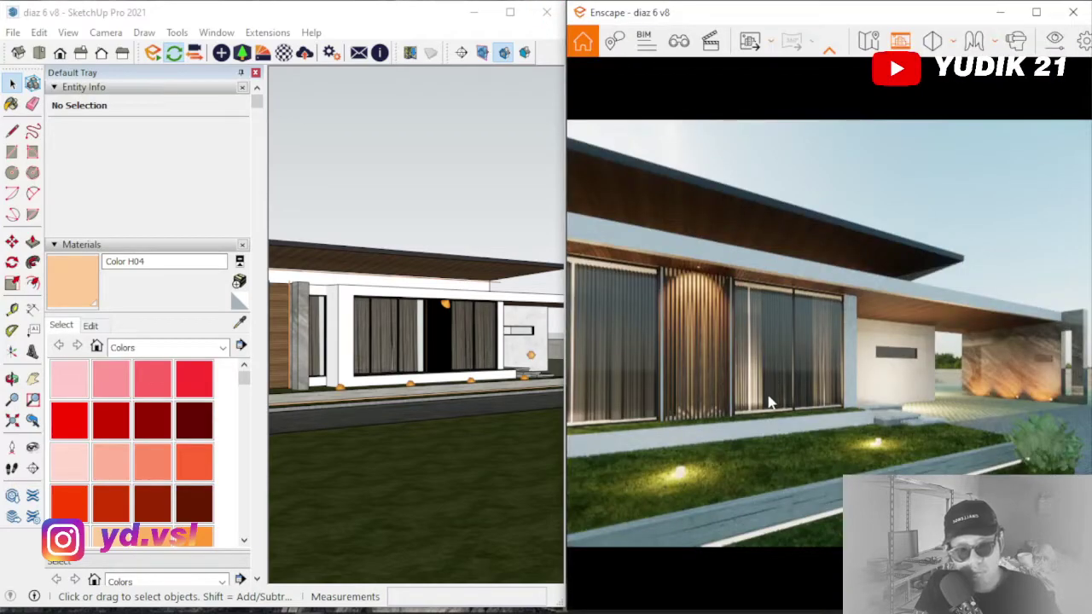
scroll(758, 397, "up", 3)
scroll(758, 397, "down", 3)
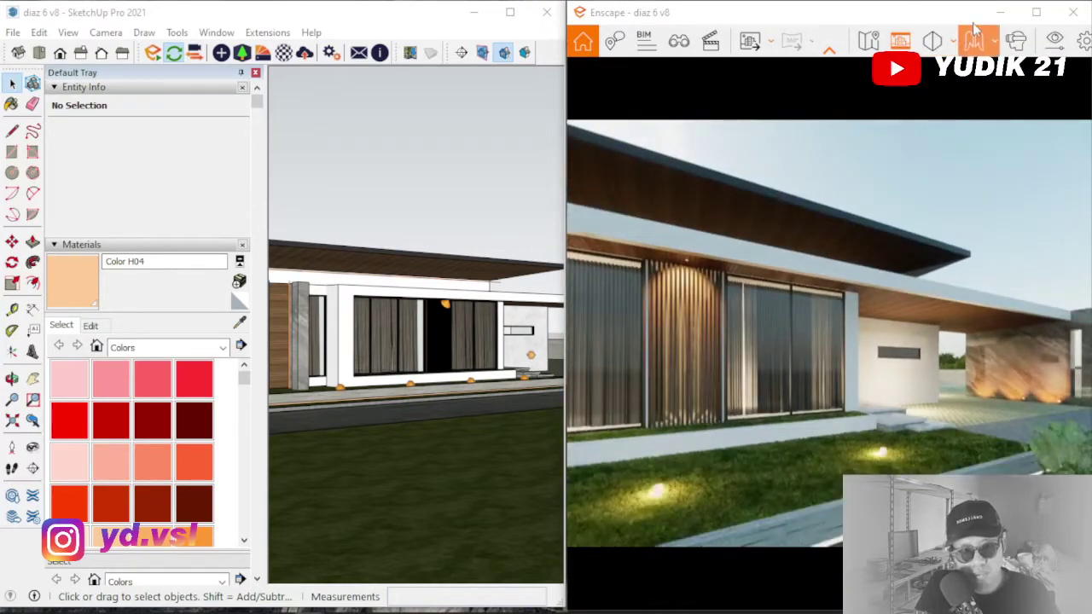
Examine the front-elevation render's roof, windows, slatted panel and carport up close in Photos, and return through the two perspective renders
key("alt+Tab")
scroll(754, 379, "down", 4)
scroll(753, 374, "down", 1)
scroll(752, 369, "up", 4)
left_click_drag(897, 343, 978, 322)
left_click_drag(738, 376, 684, 315)
left_click_drag(798, 323, 710, 405)
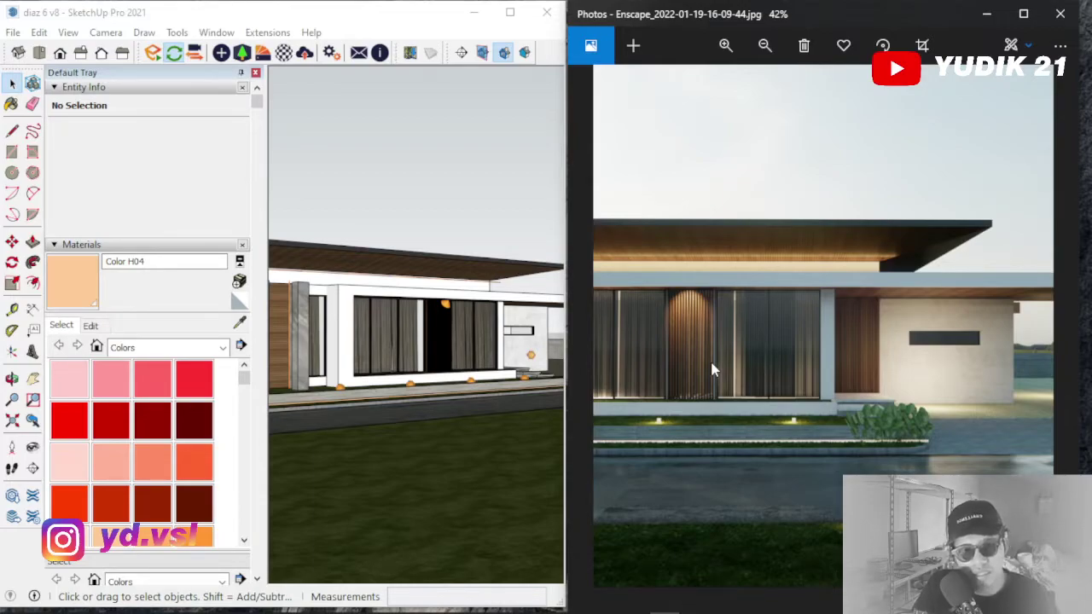
left_click_drag(716, 324, 789, 335)
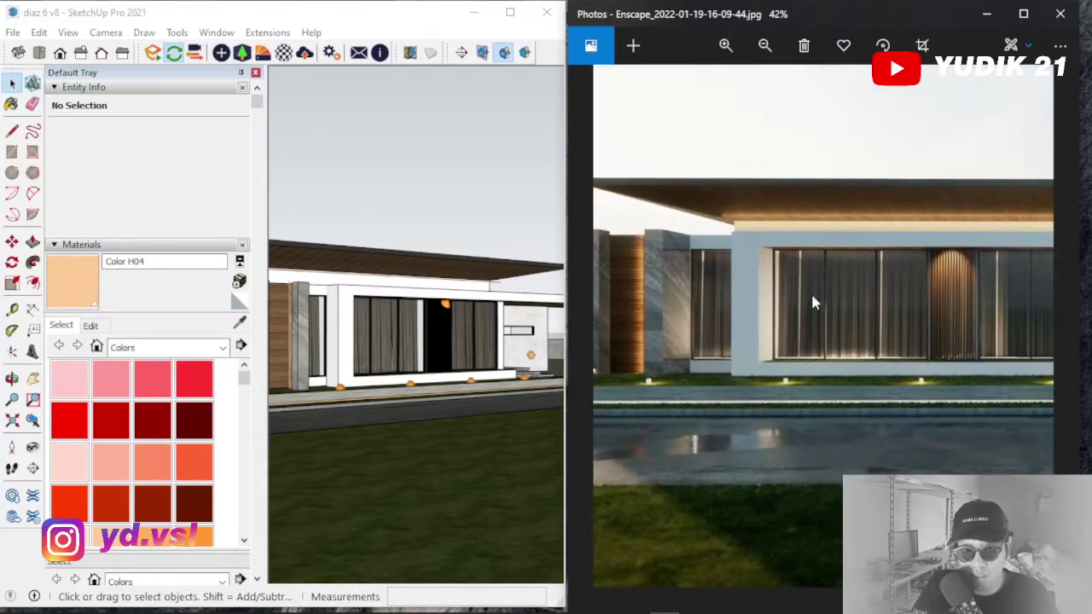
scroll(788, 348, "down", 3)
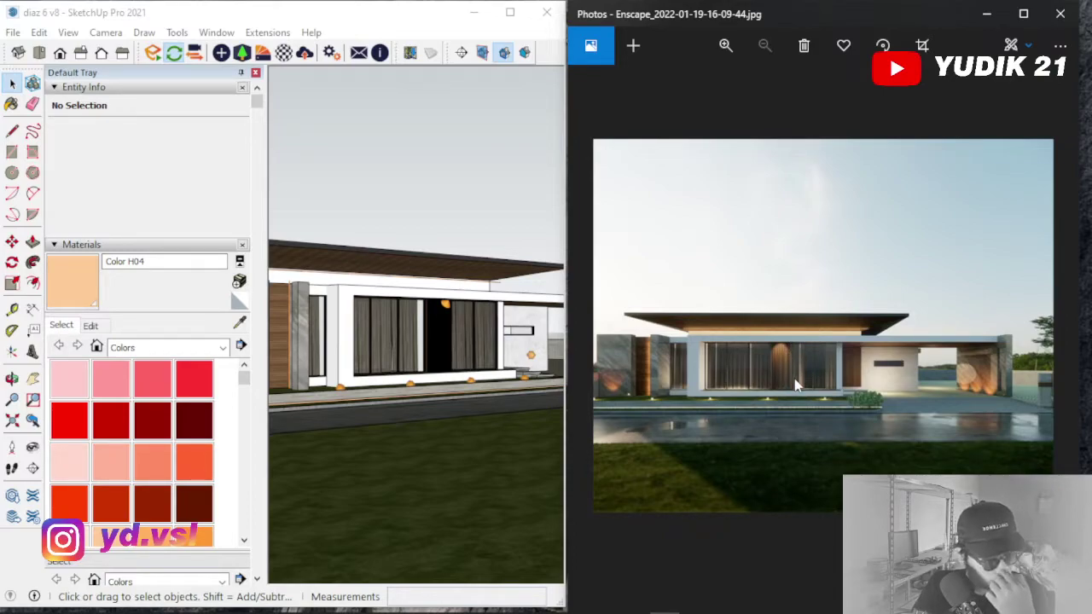
key("Left")
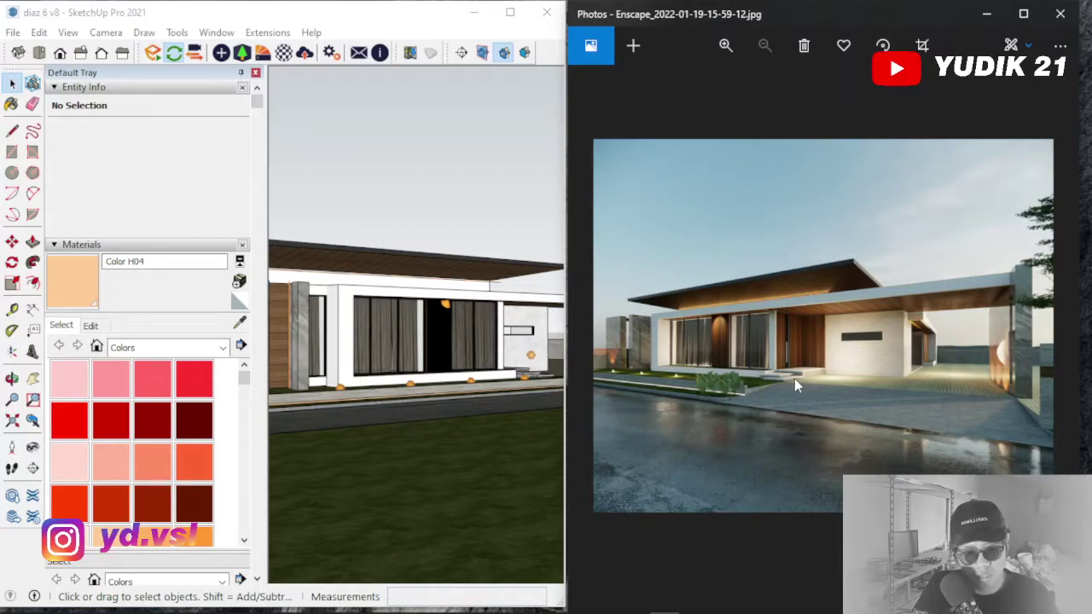
key("Left")
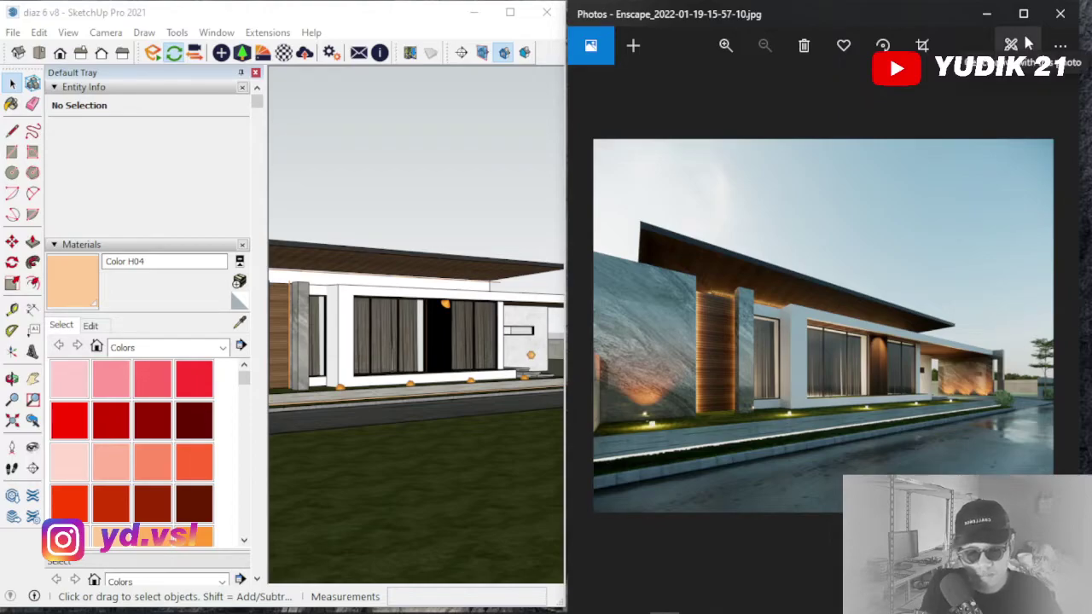
Minimize the render image and the SketchUp model, switch to OBS Studio and change the active scene
left_click(987, 14)
left_click(475, 13)
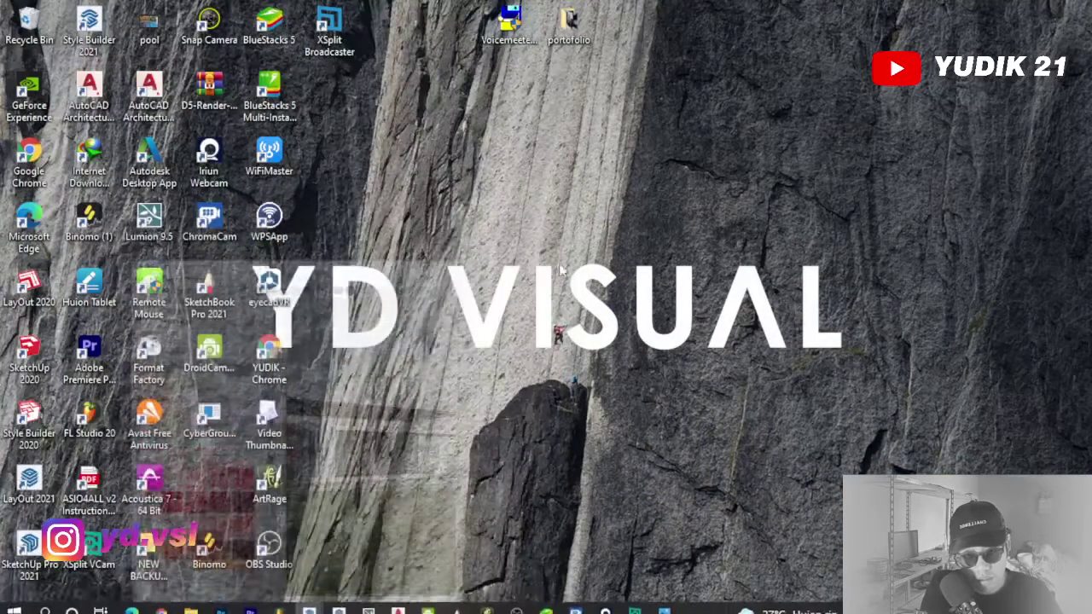
left_click(516, 601)
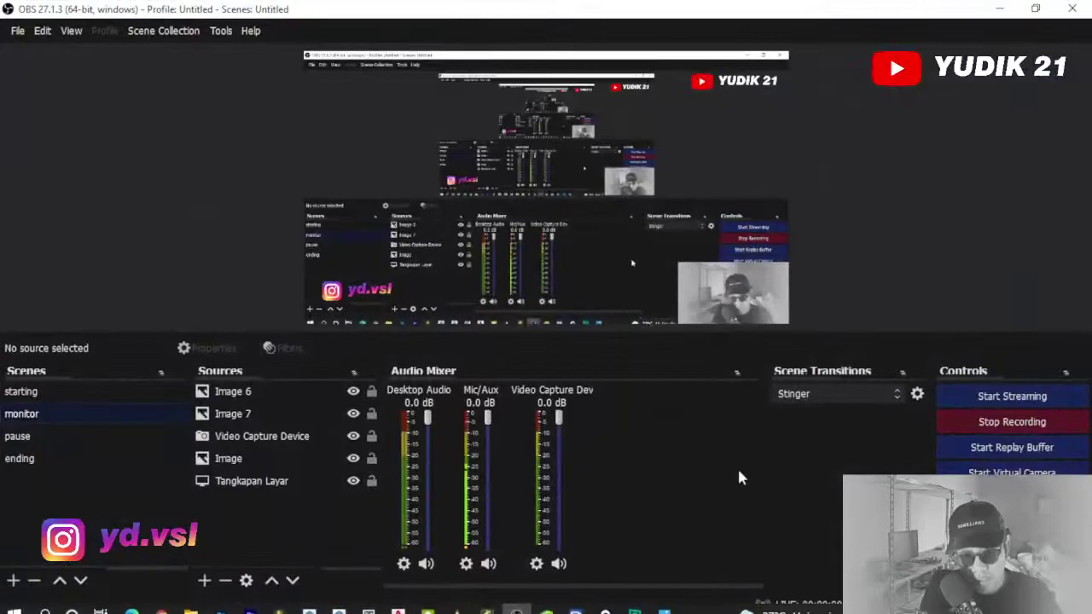
key("F1")
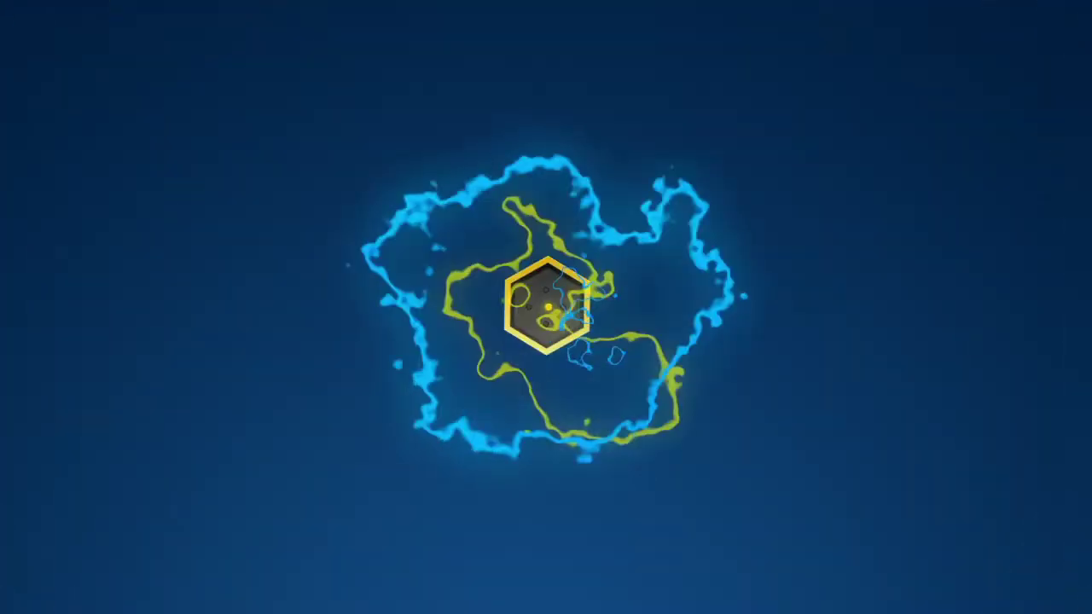